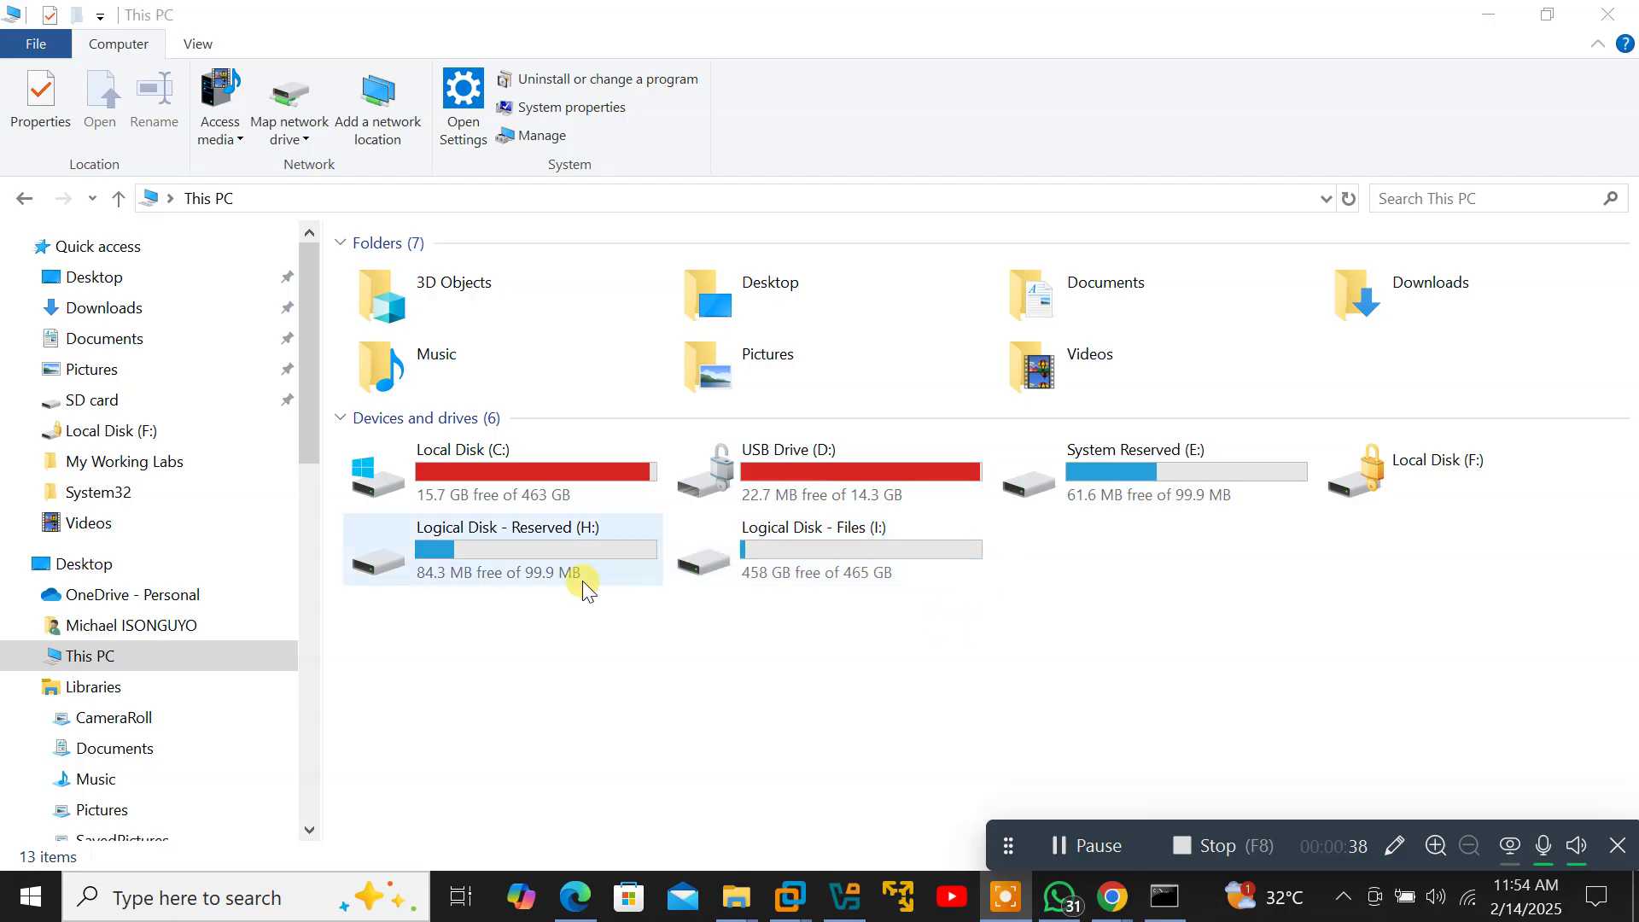
Search for 'disk' and open 'Create and format hard disk partitions' (Disk Management).
{"action": "left_click", "coordinate": [295, 915]}
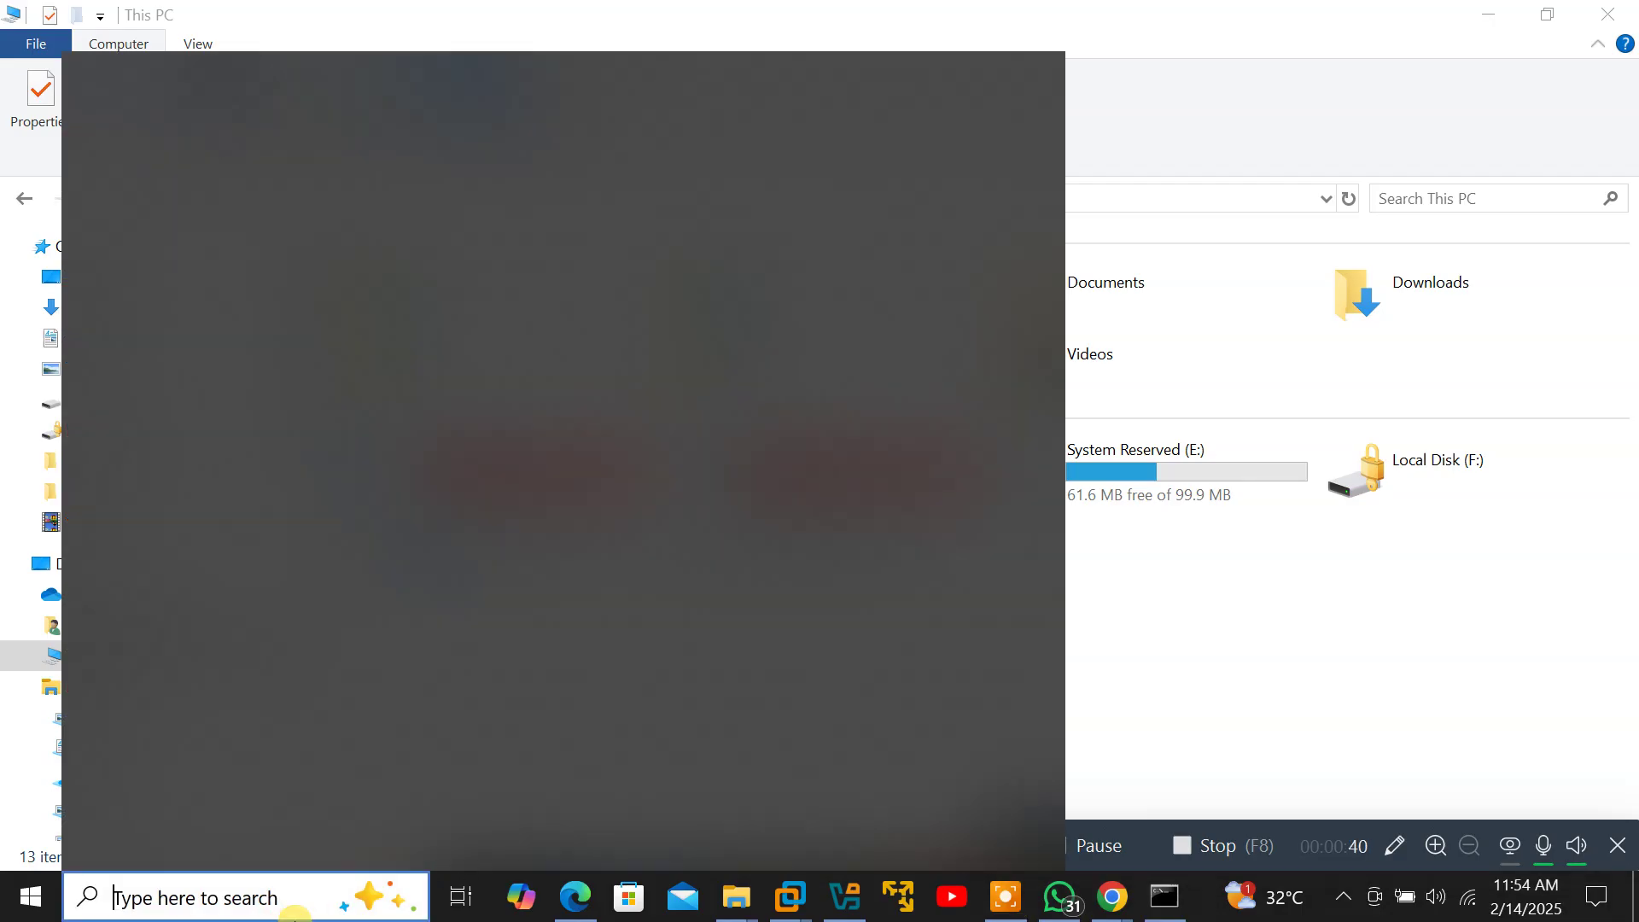
{"action": "type", "text": "disk"}
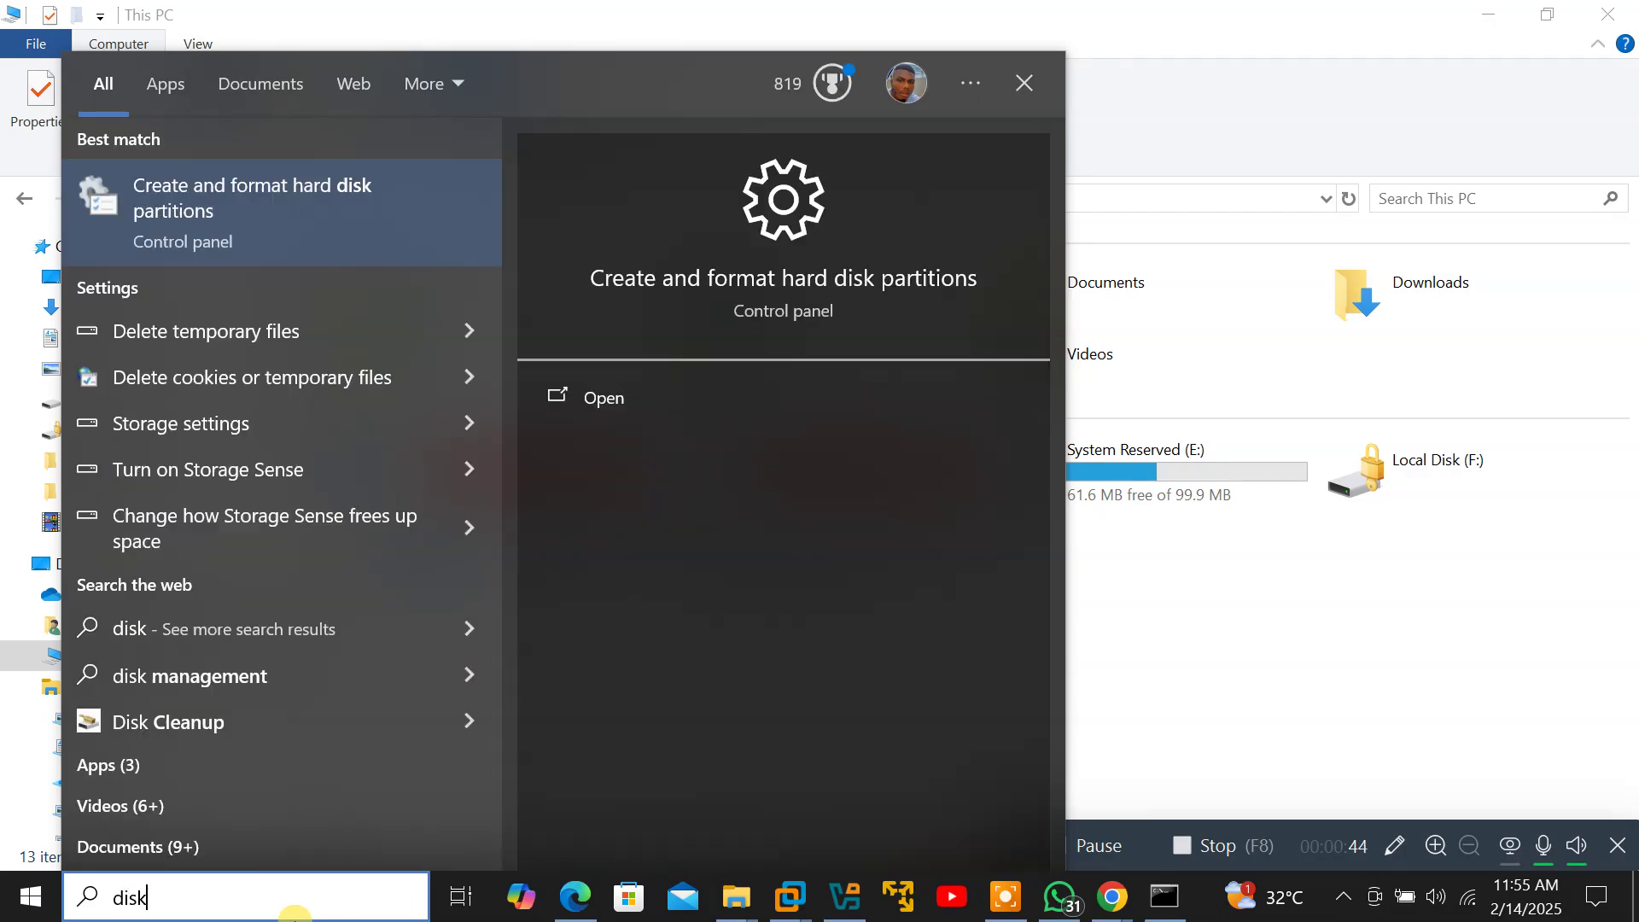
{"action": "left_click", "coordinate": [188, 217]}
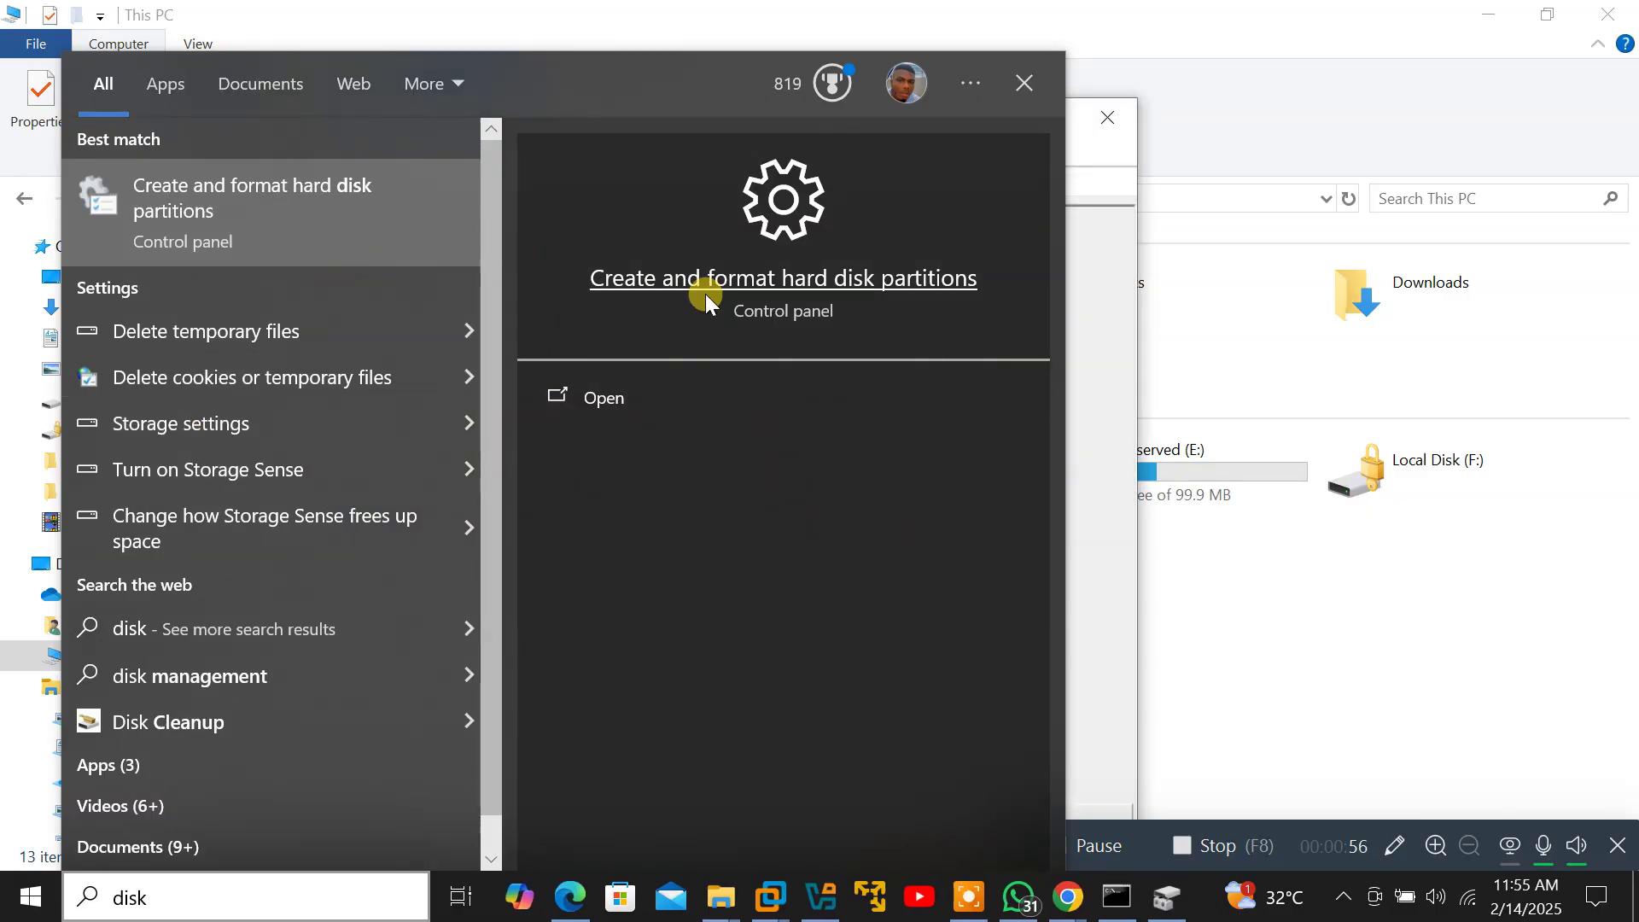
{"action": "left_click", "coordinate": [686, 273]}
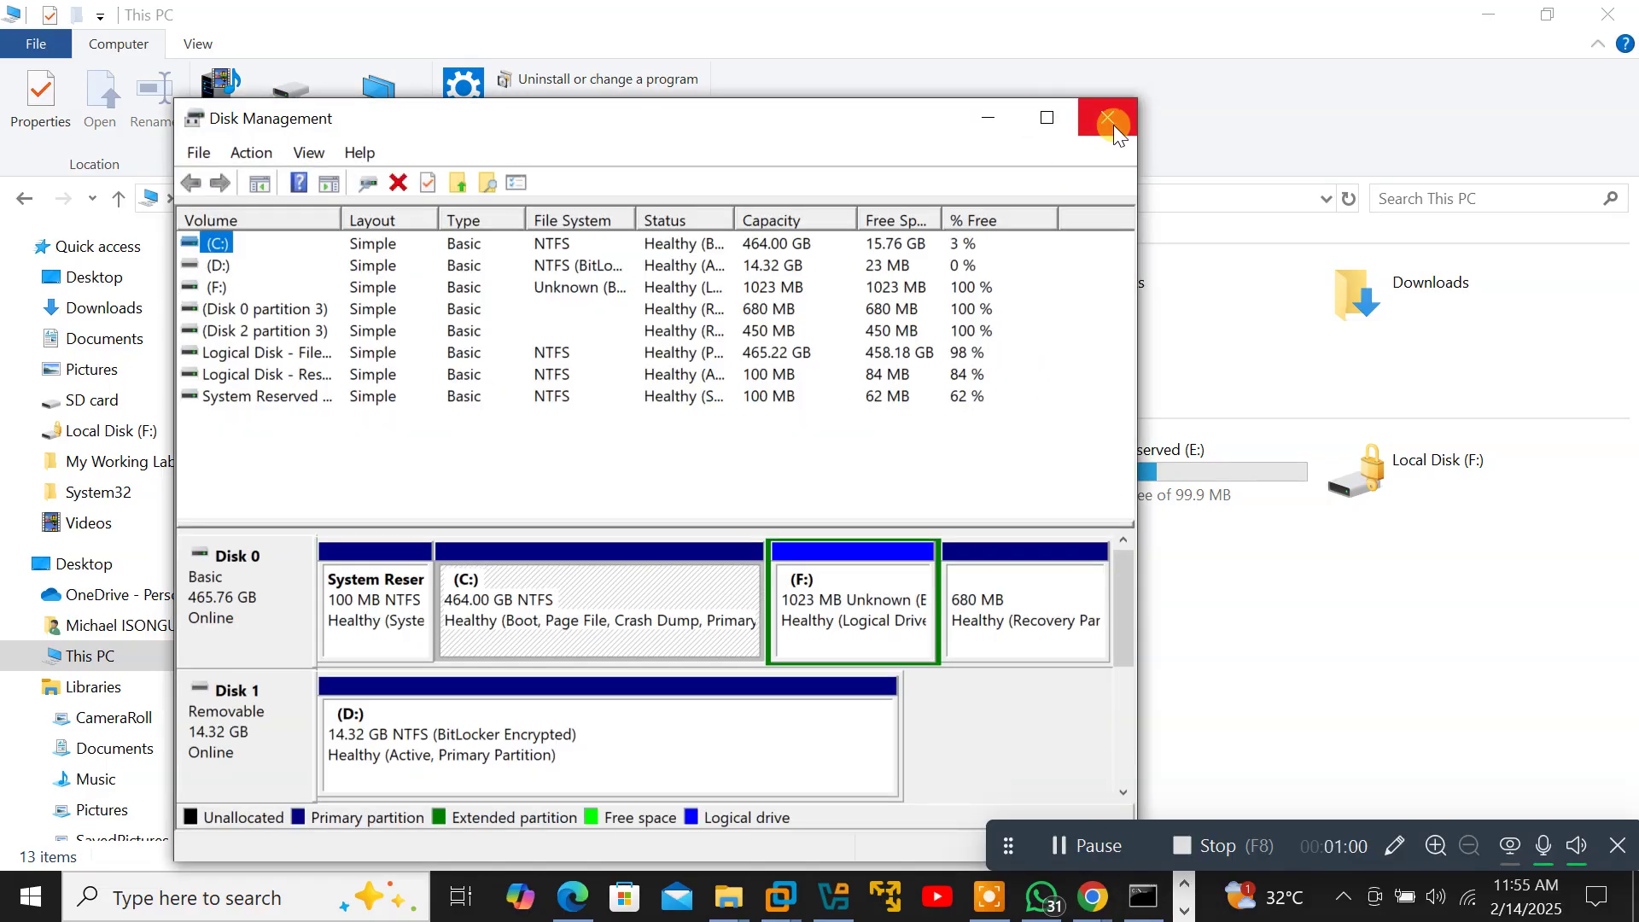
Maximize the Disk Management window to full screen.
{"action": "left_click", "coordinate": [1047, 119]}
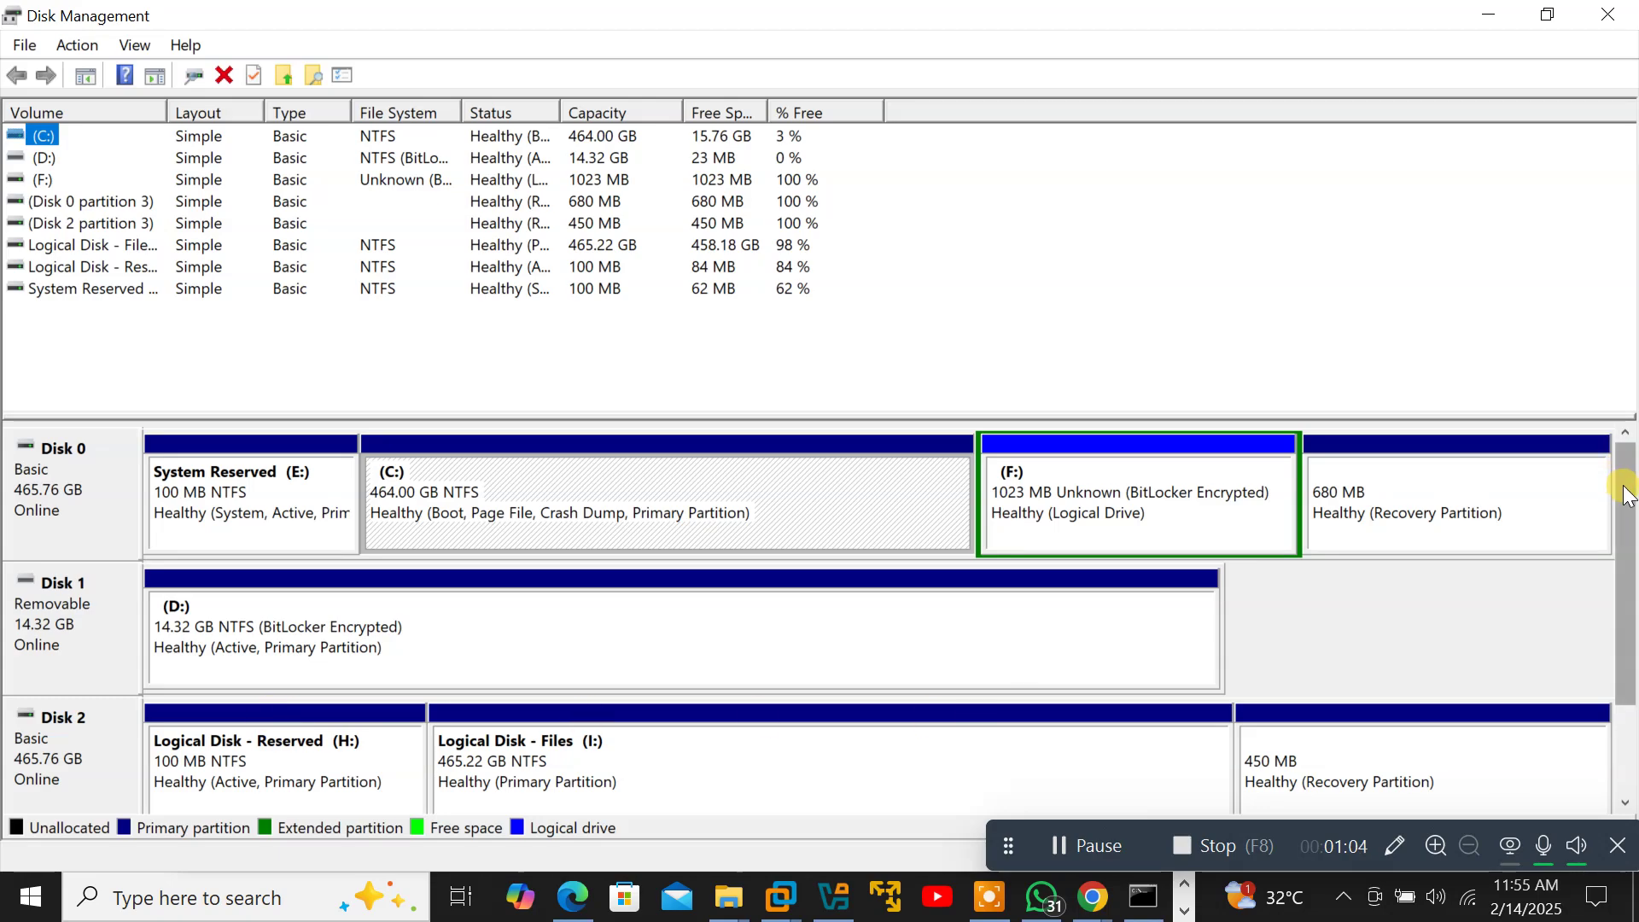
{"action": "left_click_drag", "start_coordinate": [1627, 476], "coordinate": [1632, 591]}
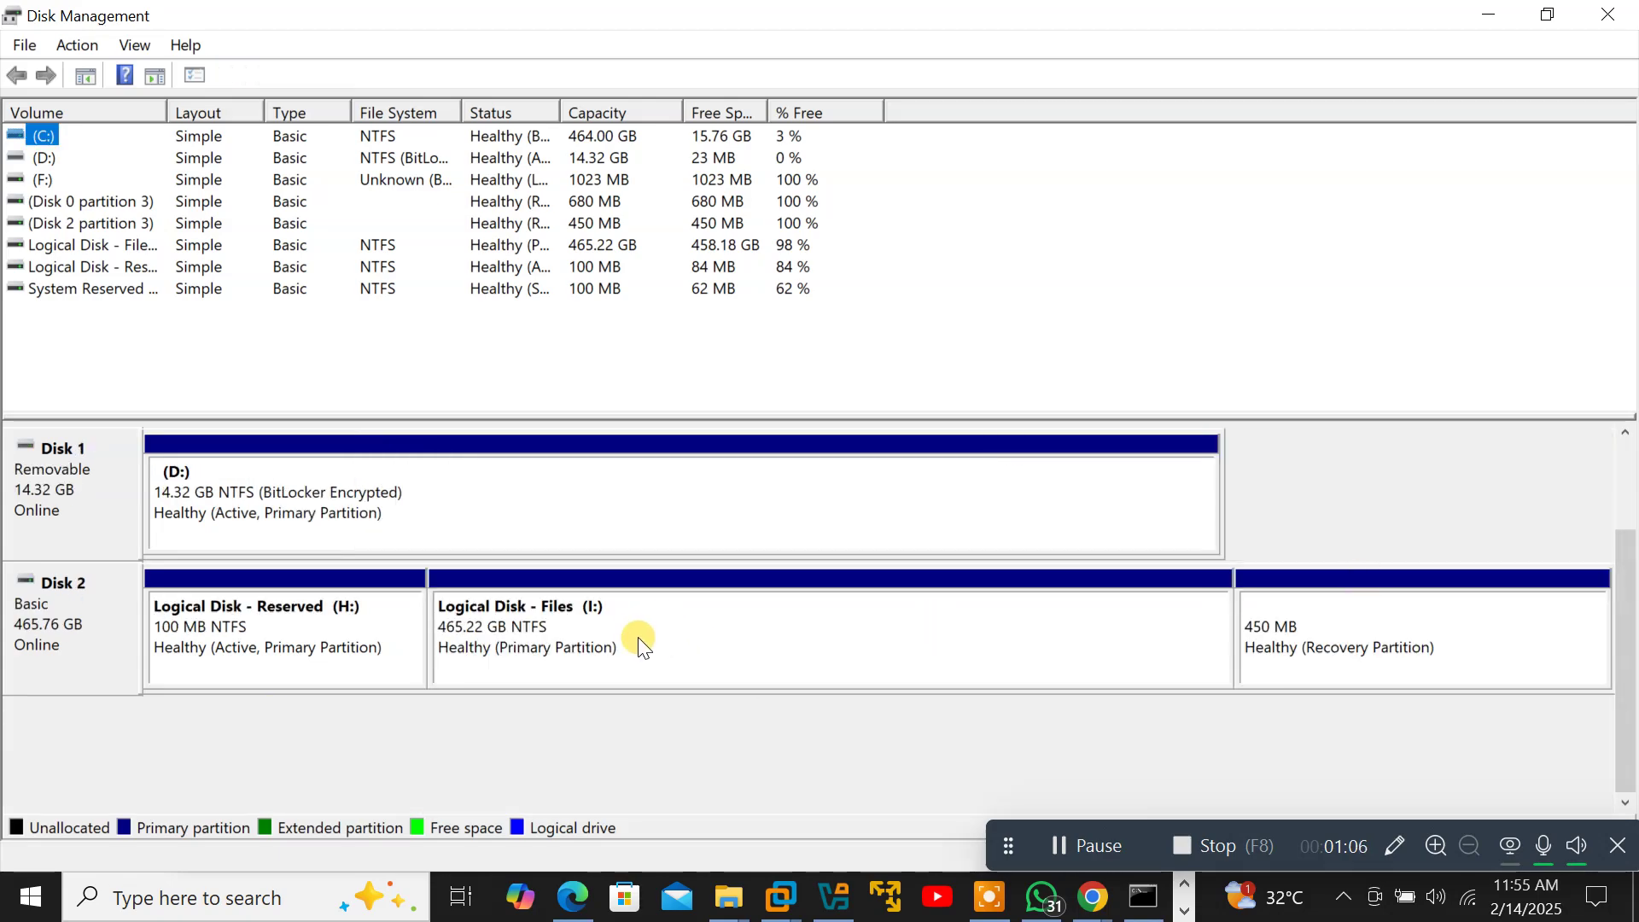
{"action": "key", "text": "super"}
{"action": "key", "text": "Escape"}
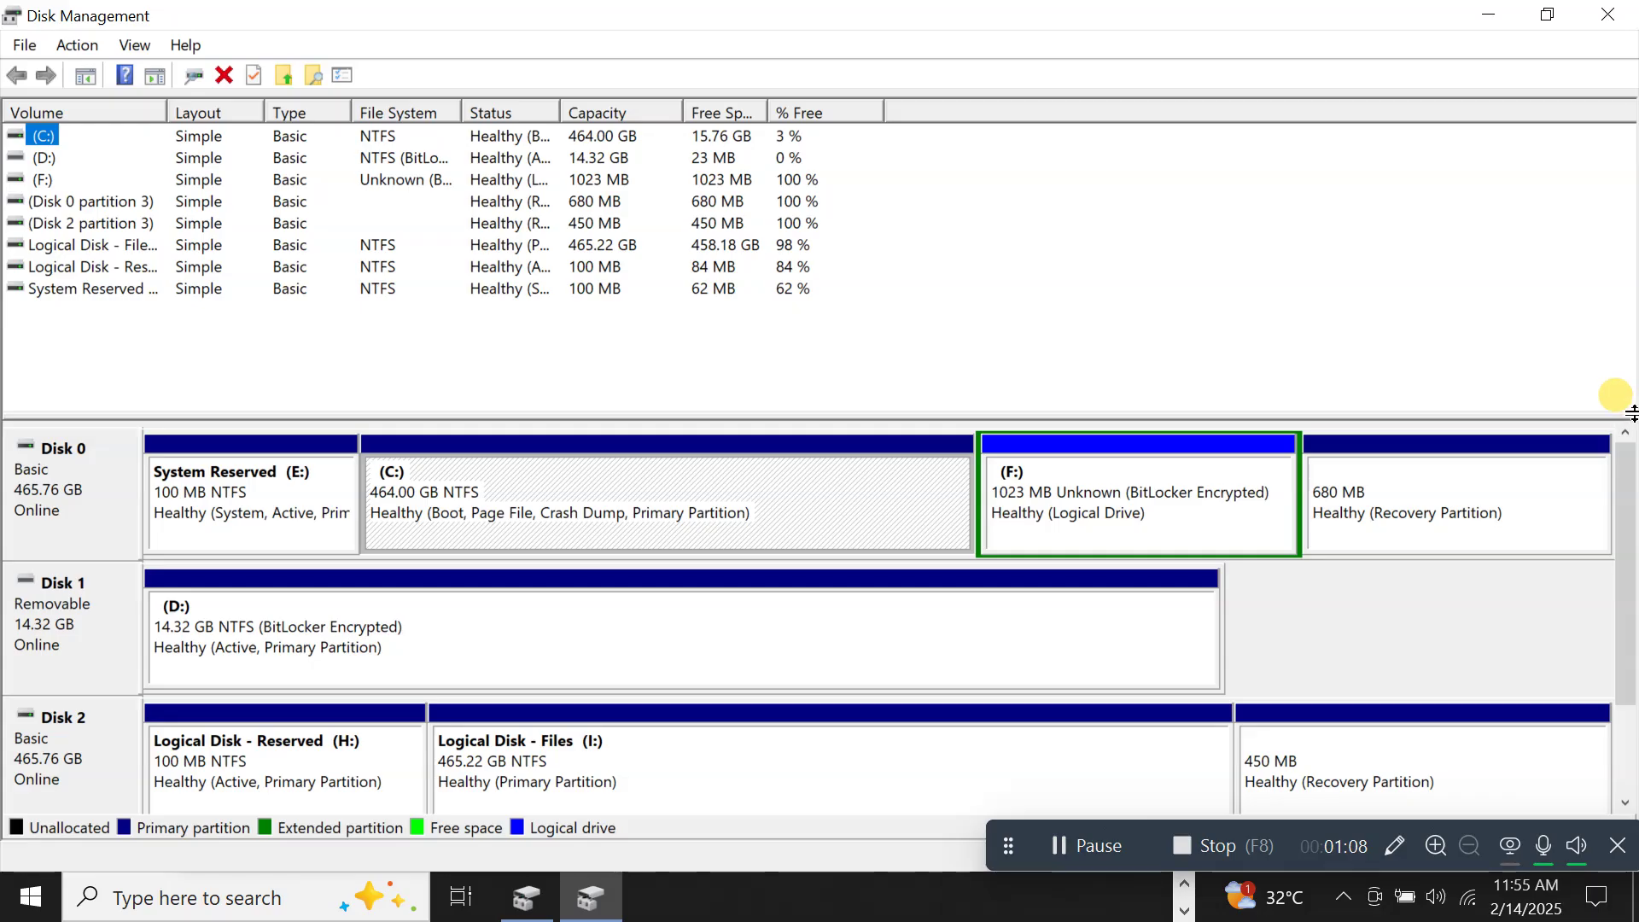
{"action": "left_click_drag", "start_coordinate": [1626, 461], "coordinate": [1633, 550]}
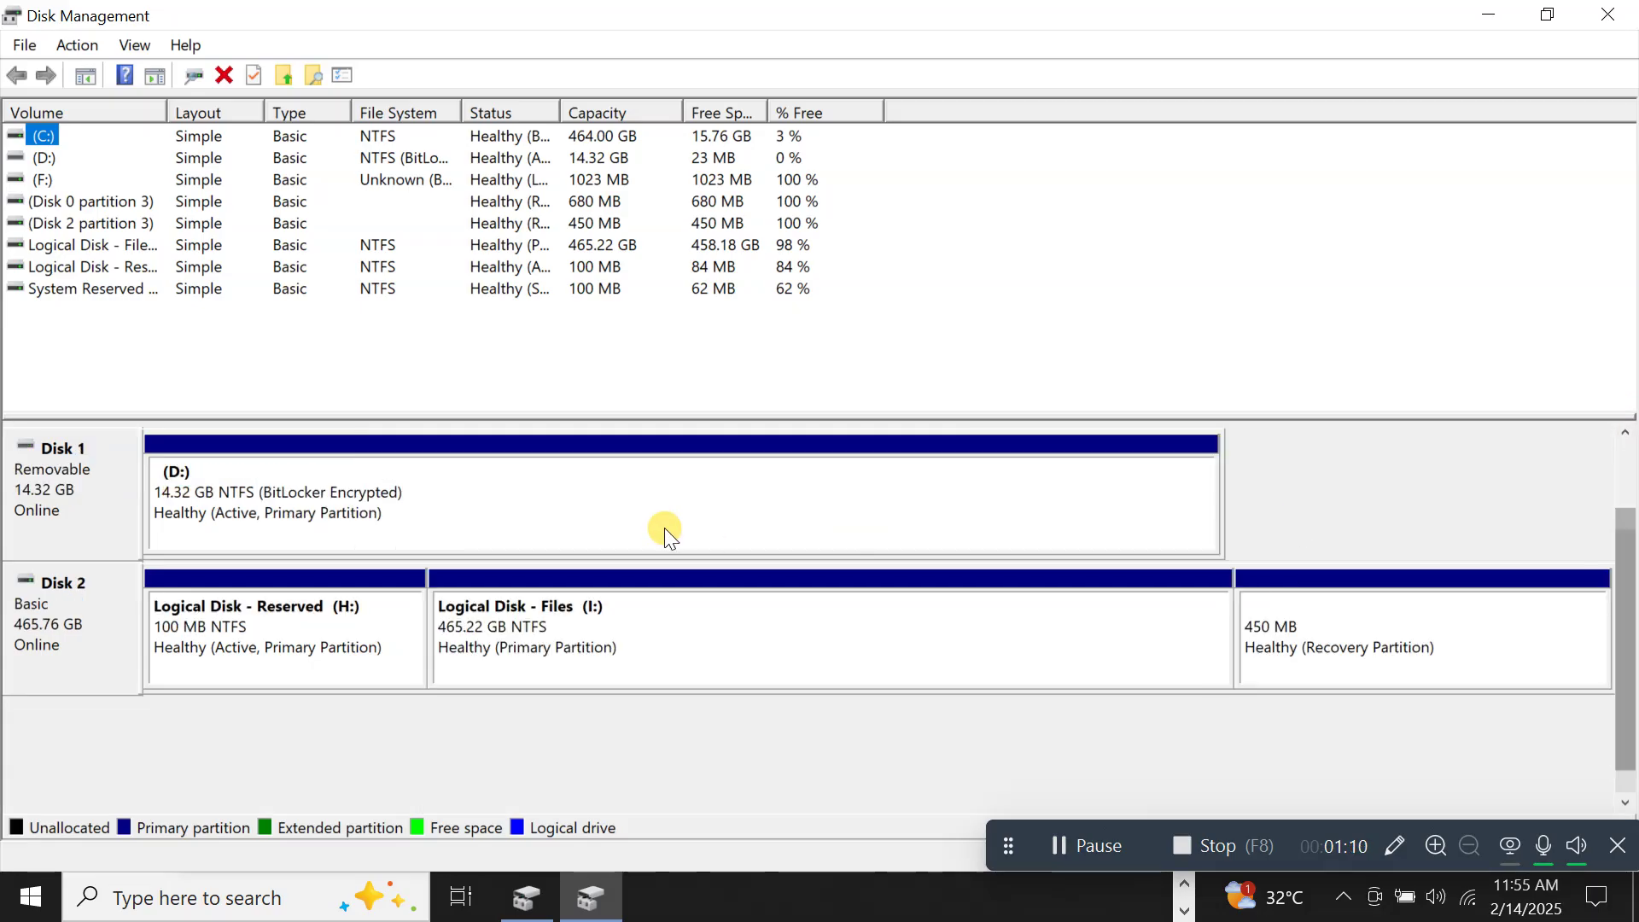
Shrink the Files (I:) volume by 102400 MB.
{"action": "right_click", "coordinate": [566, 638]}
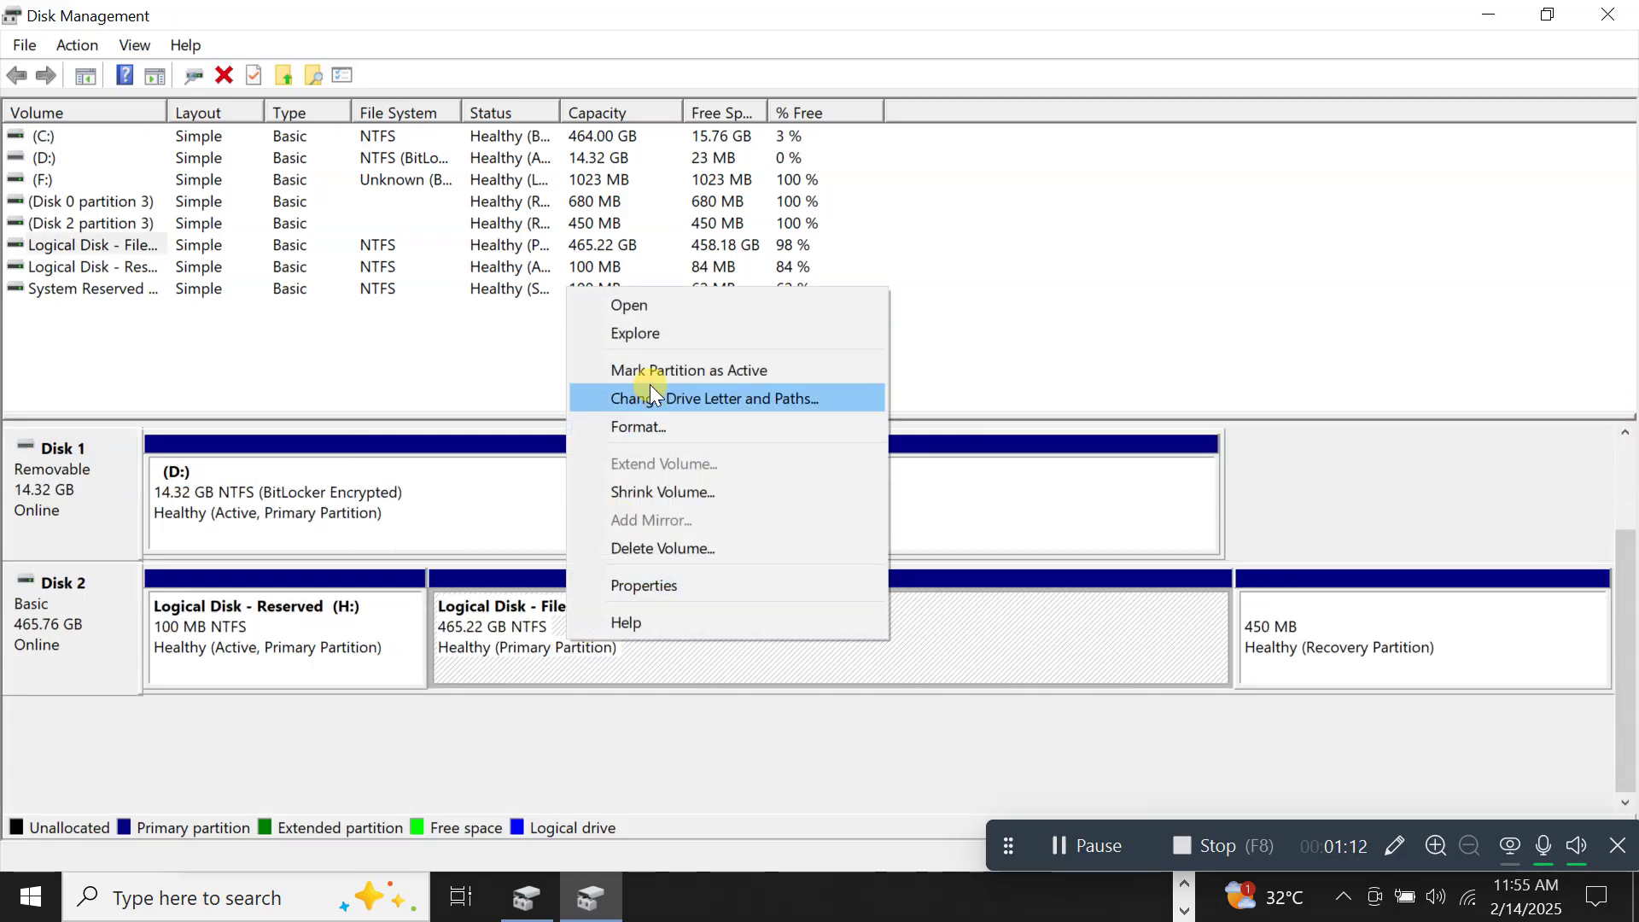
{"action": "left_click", "coordinate": [663, 493]}
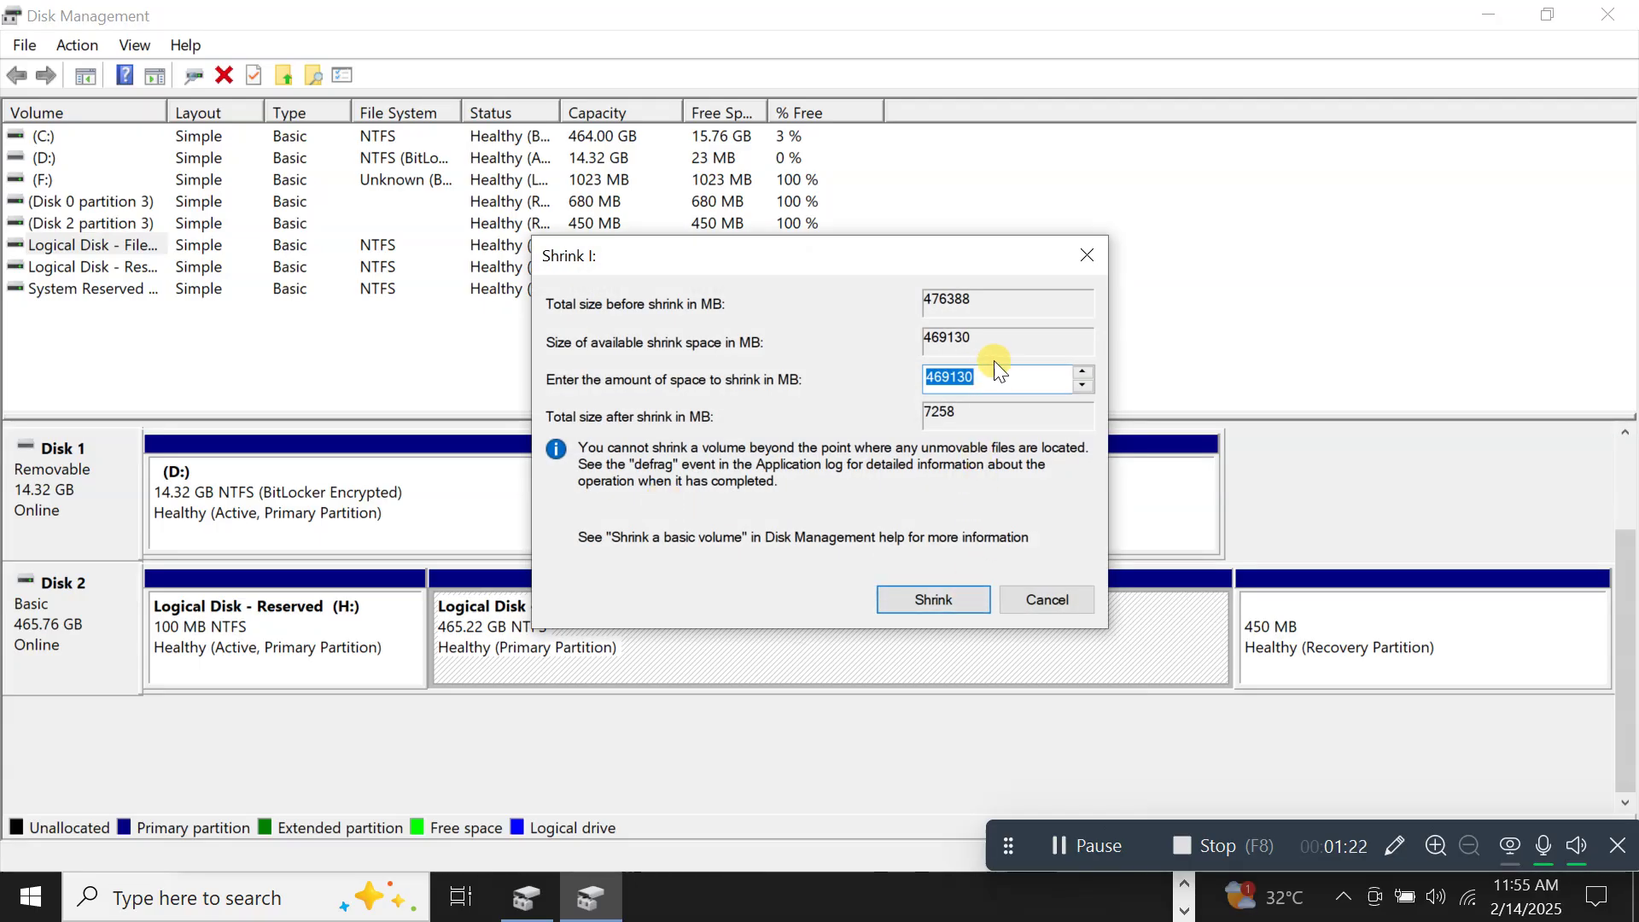
{"action": "type", "text": "100"}
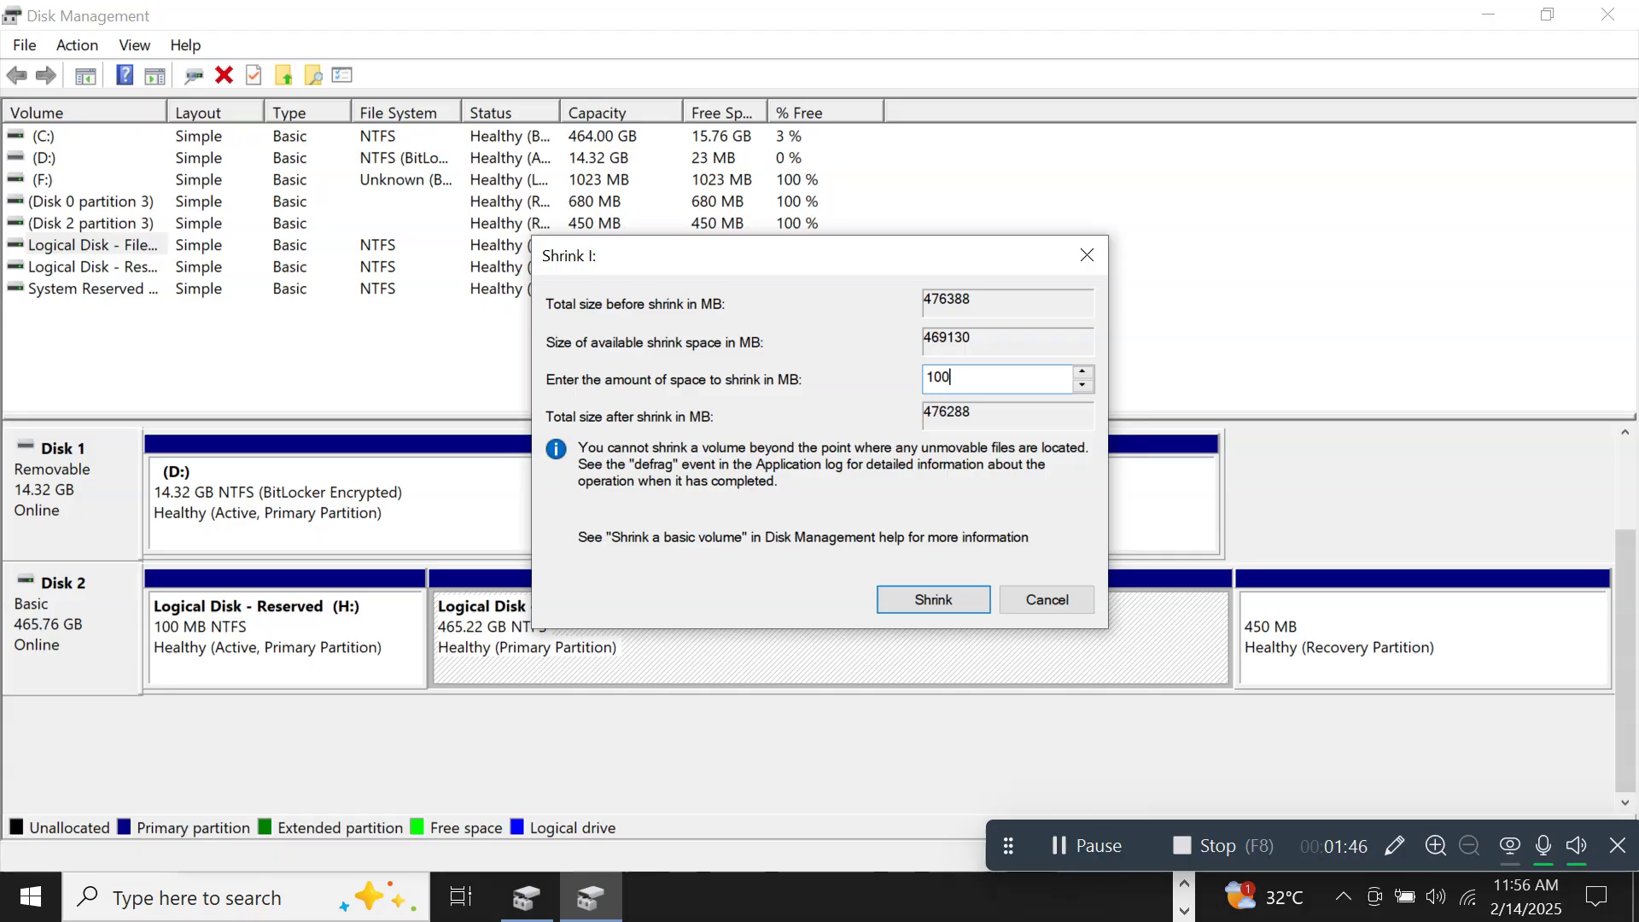
{"action": "key", "text": "BackSpace"}
{"action": "type", "text": "2"}
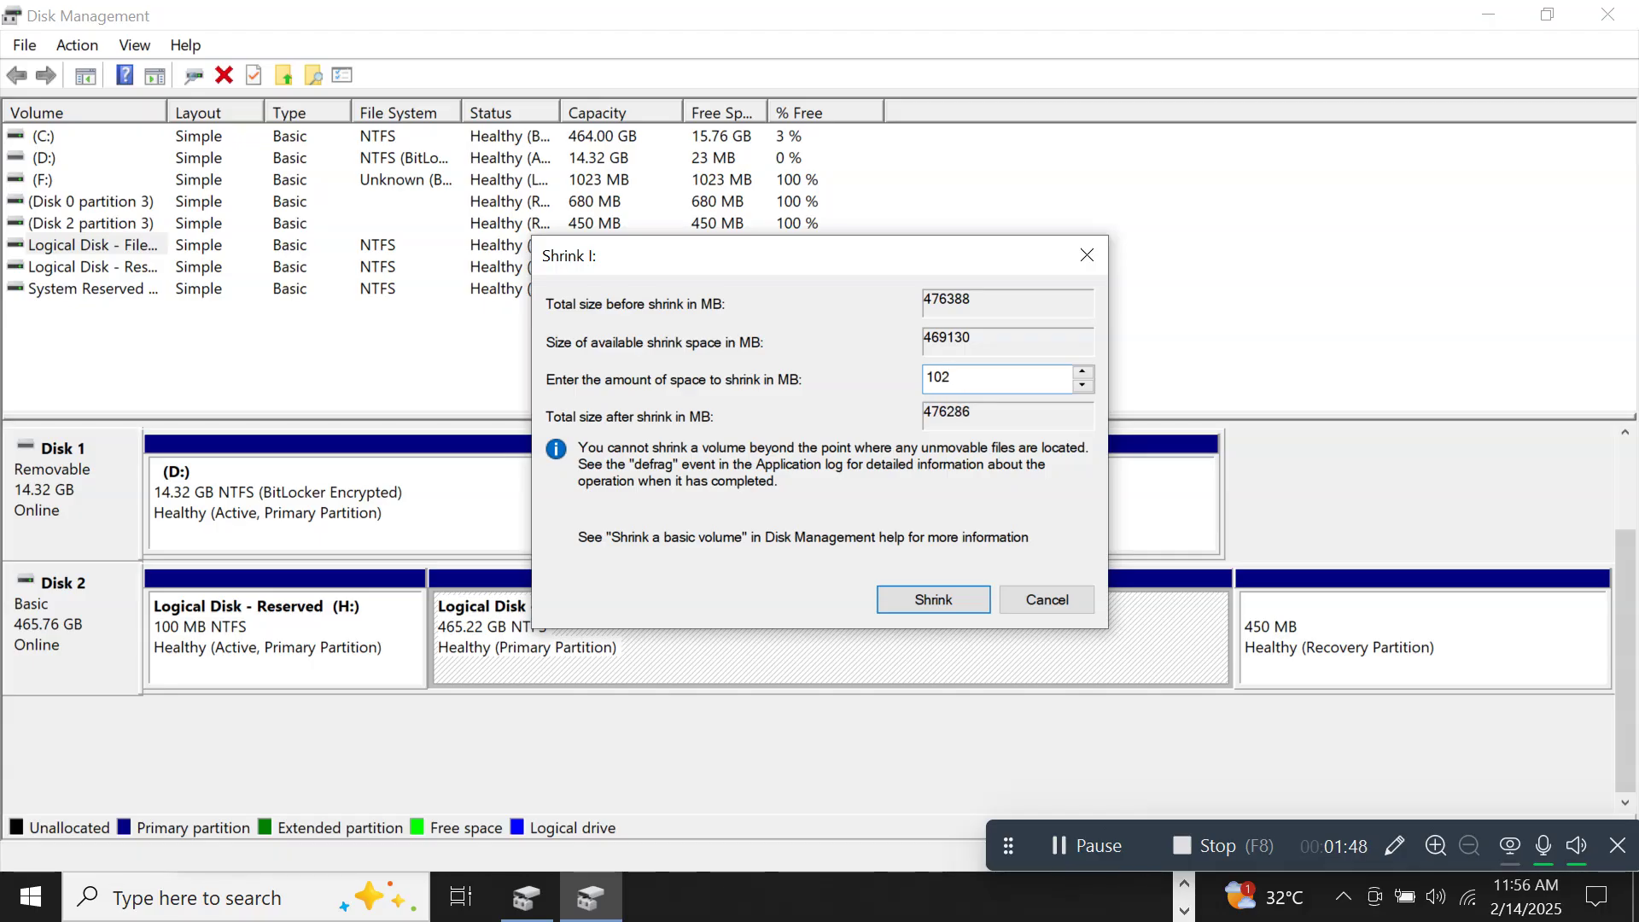
{"action": "type", "text": "400"}
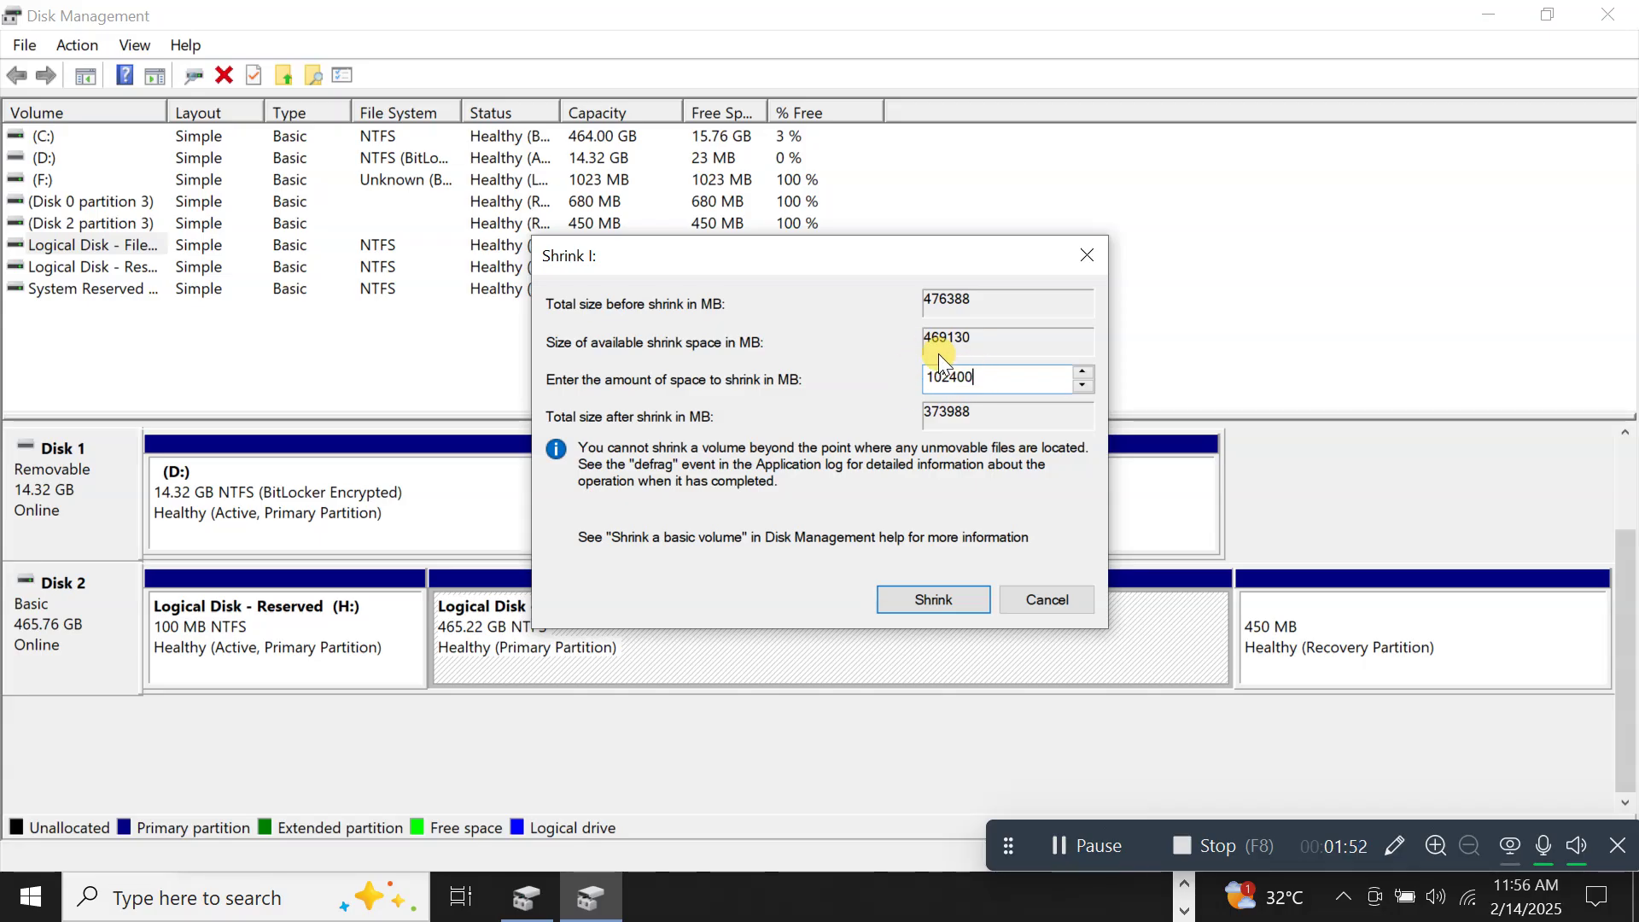
{"action": "left_click", "coordinate": [921, 596]}
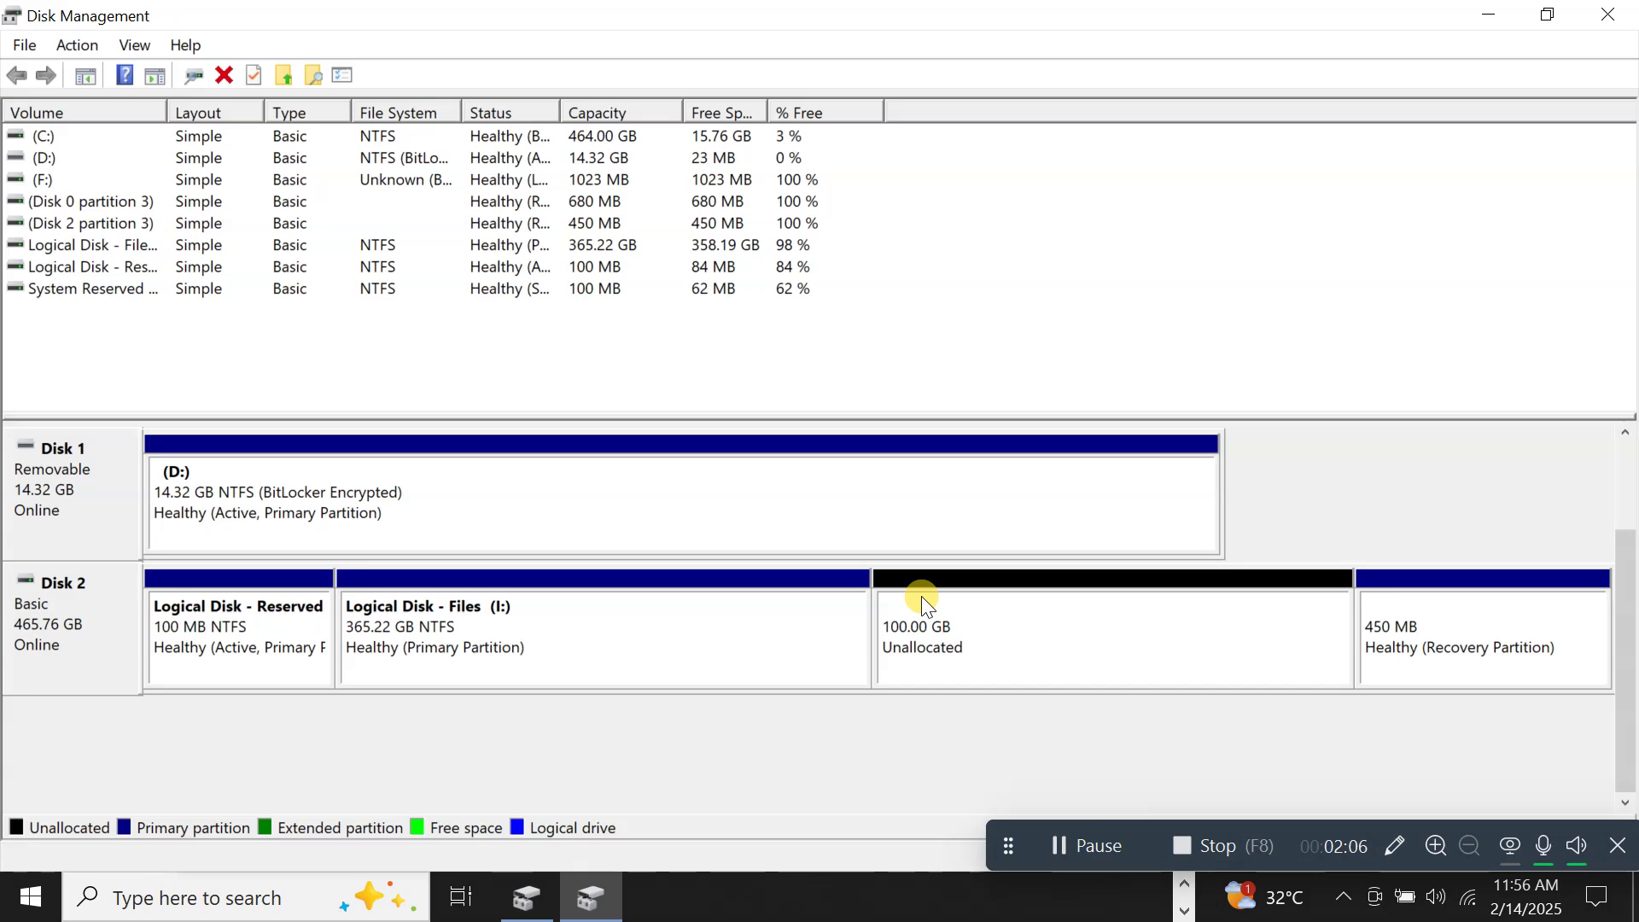
Start a new simple volume on the 100 GB unallocated space at full 102399 MB size with letter G.
{"action": "right_click", "coordinate": [960, 662]}
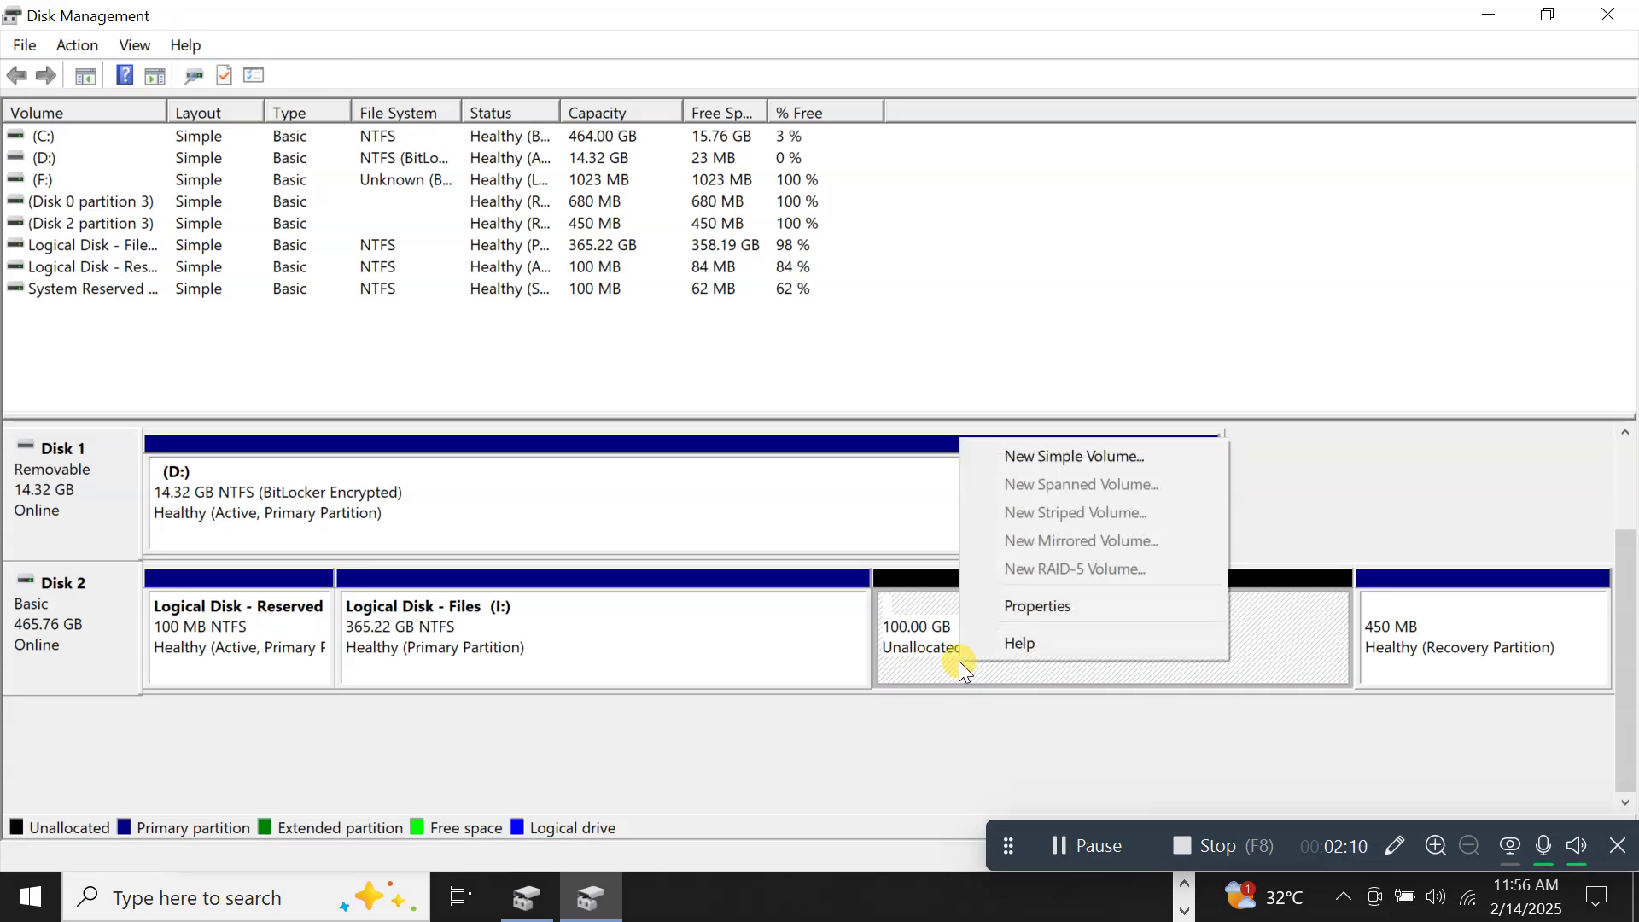
{"action": "left_click", "coordinate": [1028, 458]}
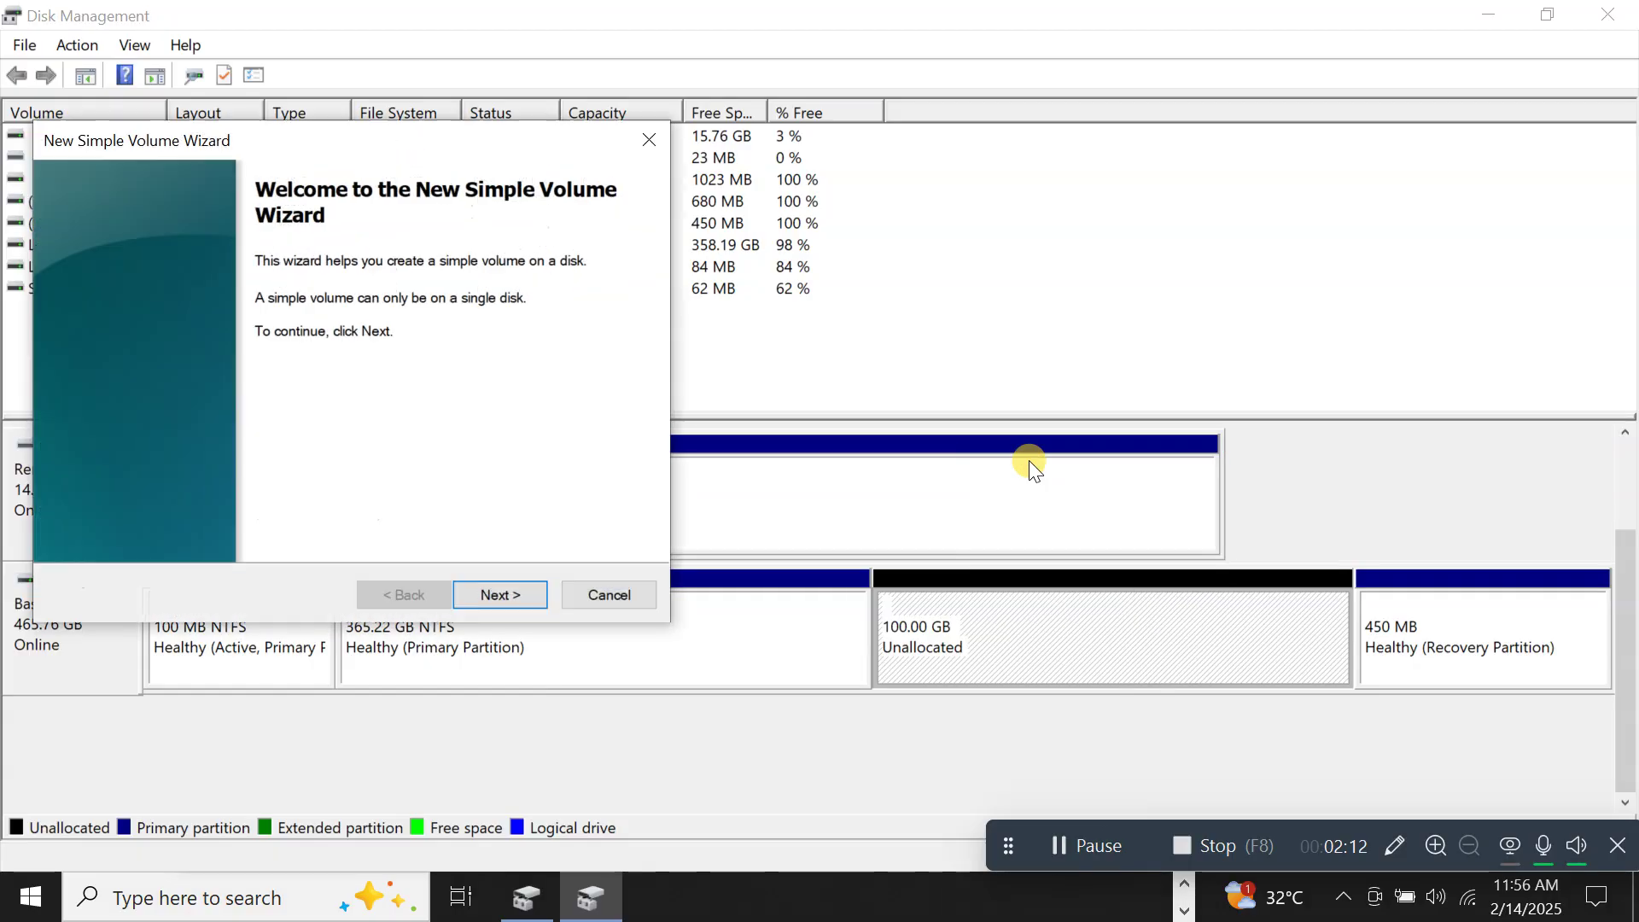
{"action": "left_click", "coordinate": [488, 585]}
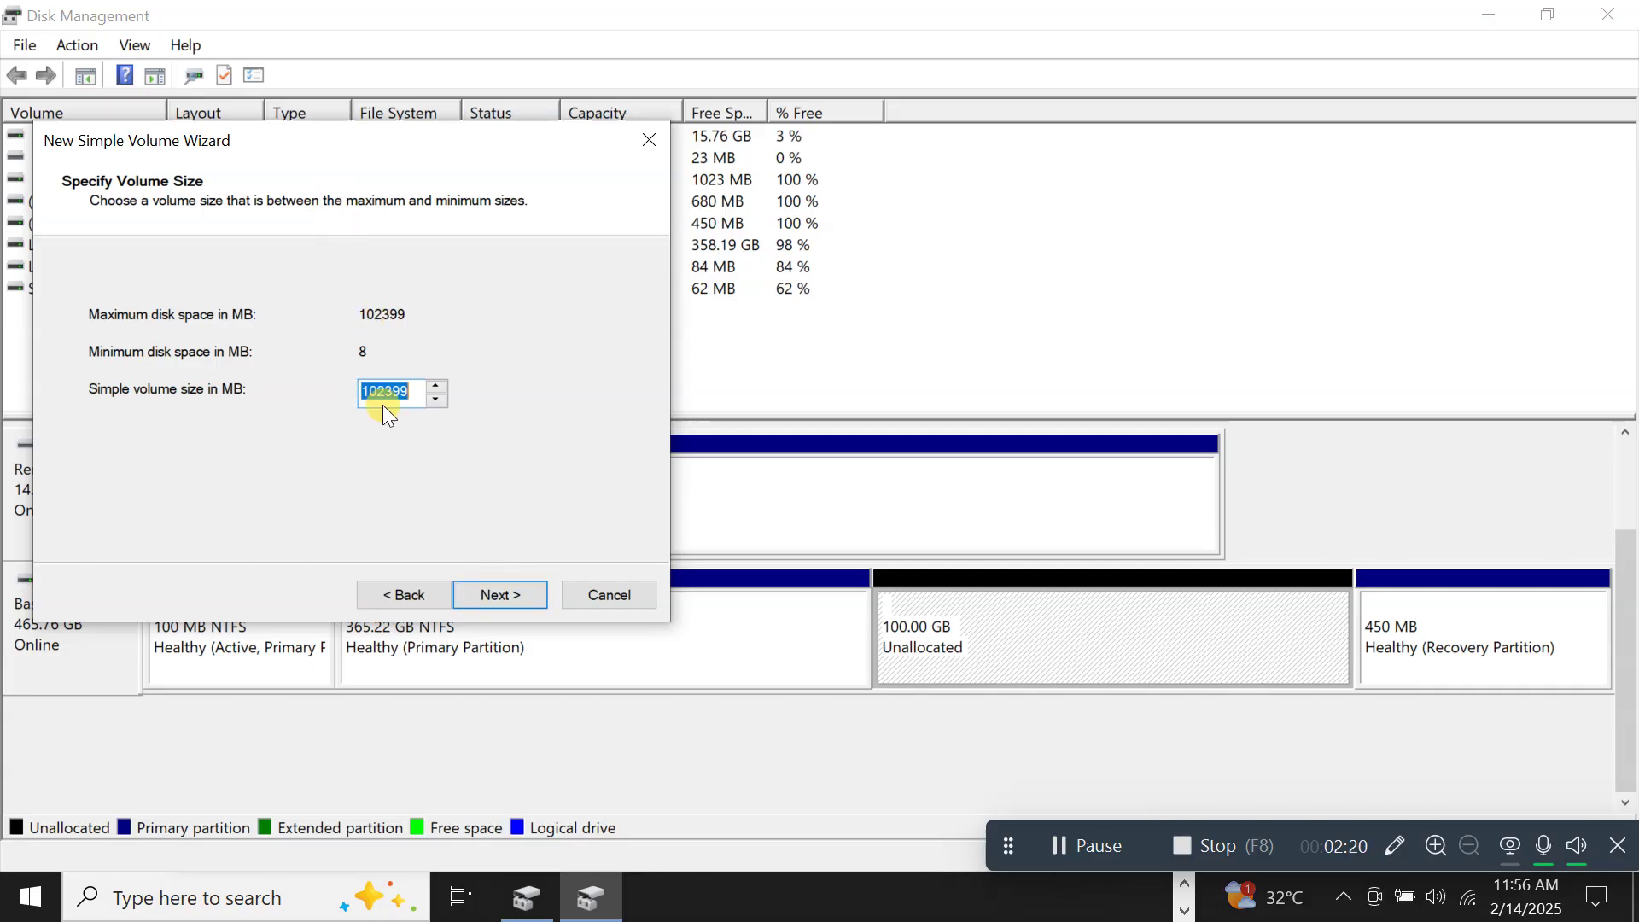
{"action": "left_click", "coordinate": [490, 594]}
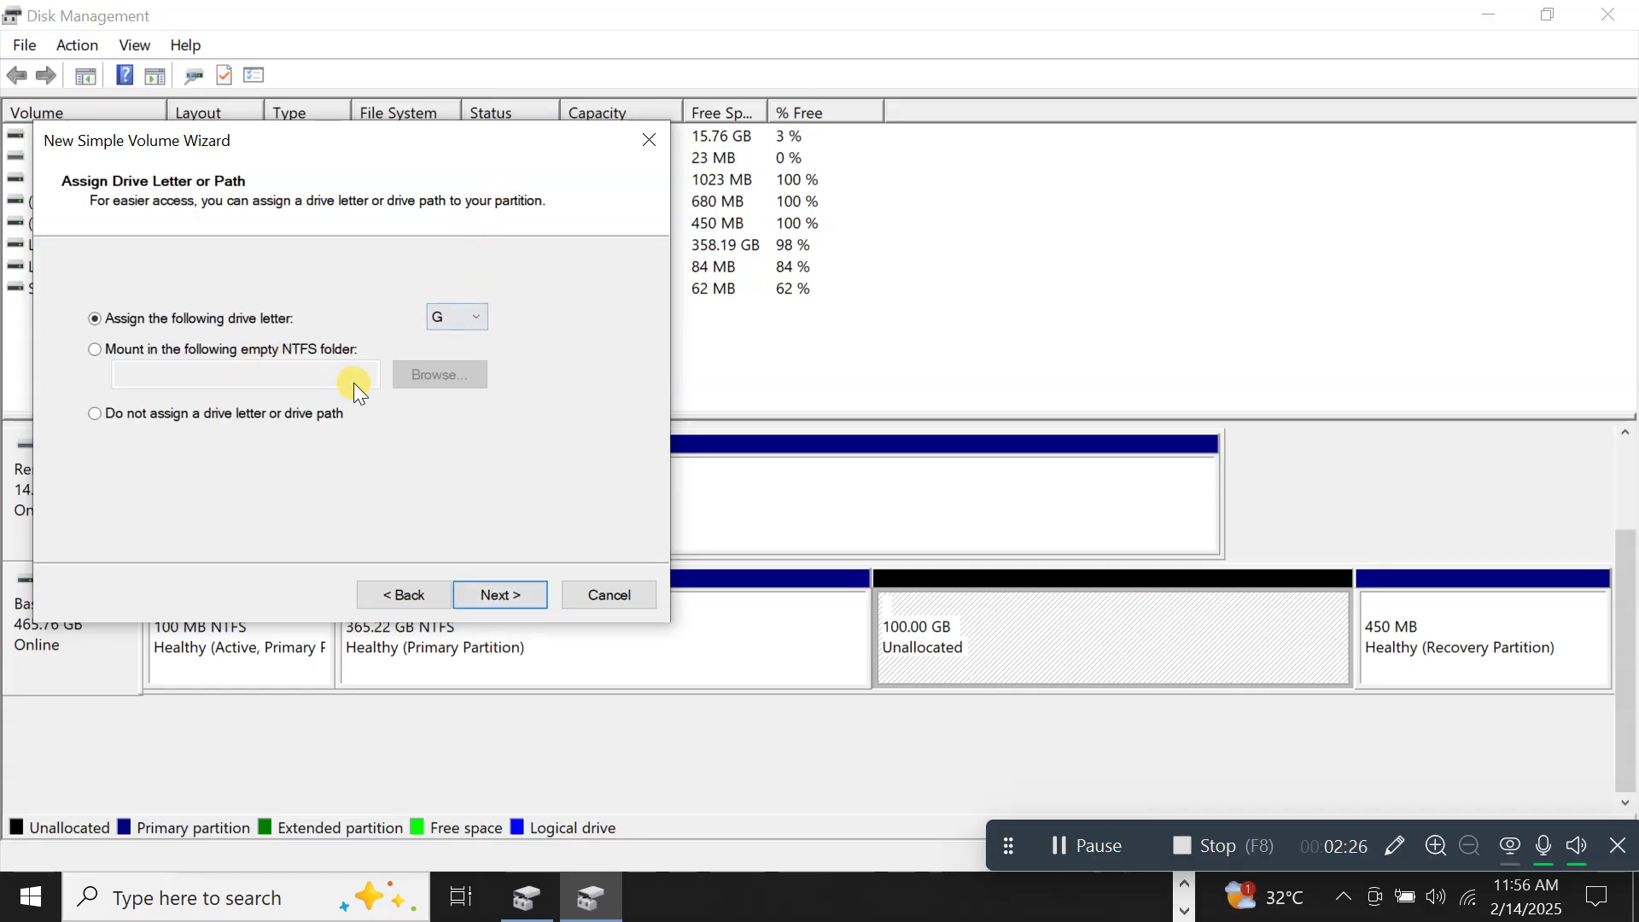
{"action": "left_click", "coordinate": [504, 593]}
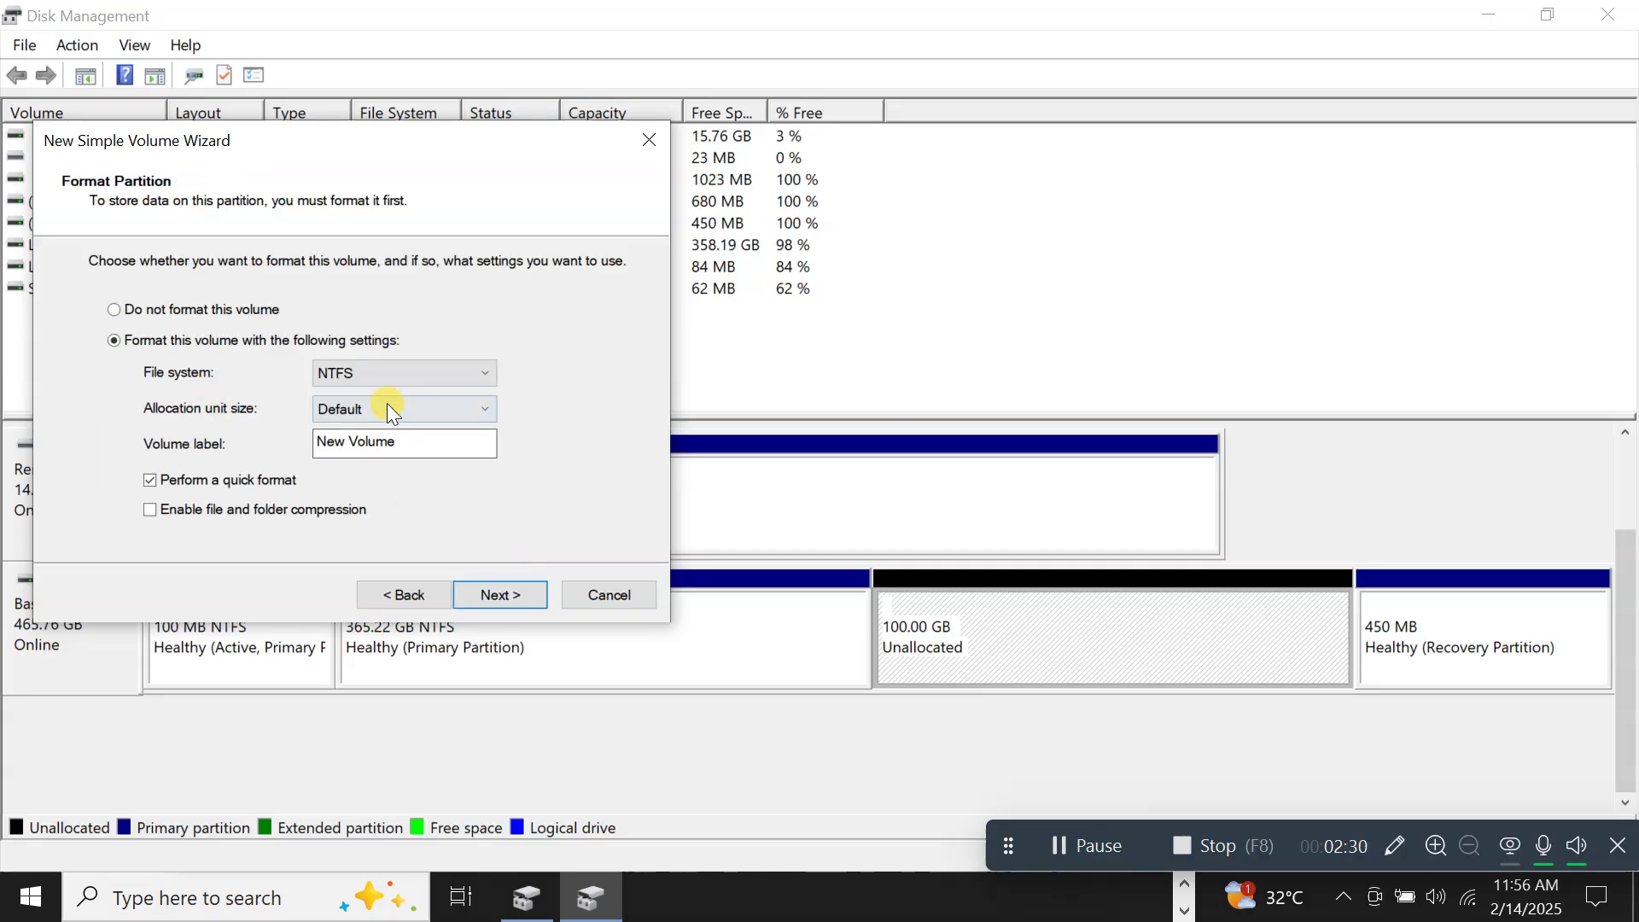
Format the volume NTFS with the label 'Files' and finish the wizard.
{"action": "double_click", "coordinate": [407, 451]}
{"action": "left_click_drag", "start_coordinate": [407, 453], "coordinate": [237, 418]}
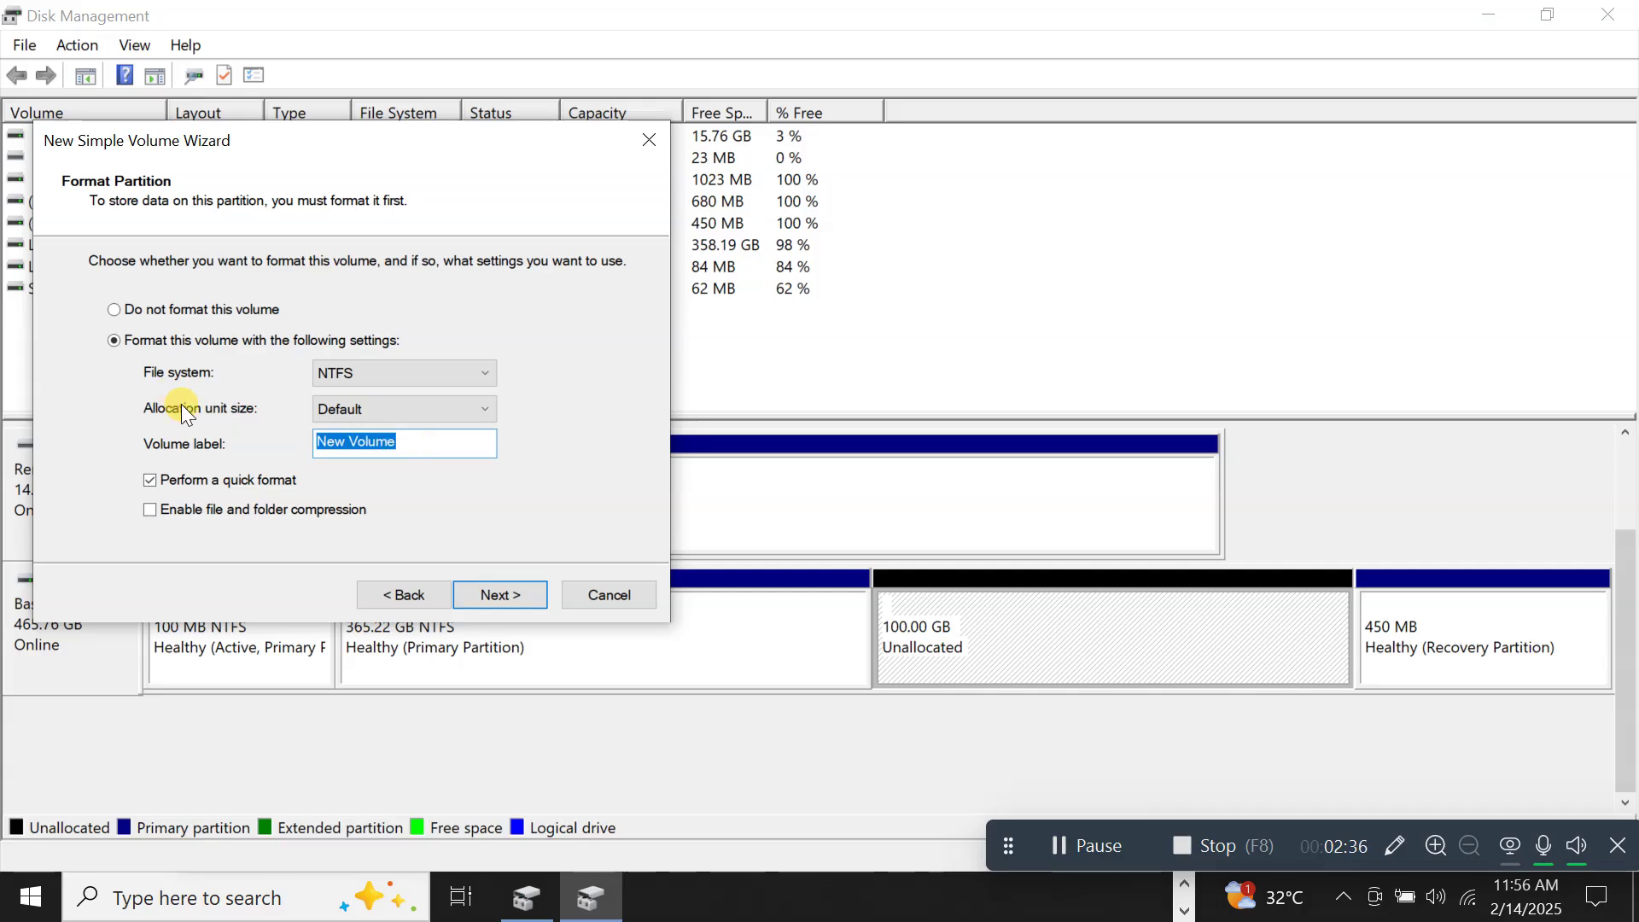
{"action": "type", "text": "Fl"}
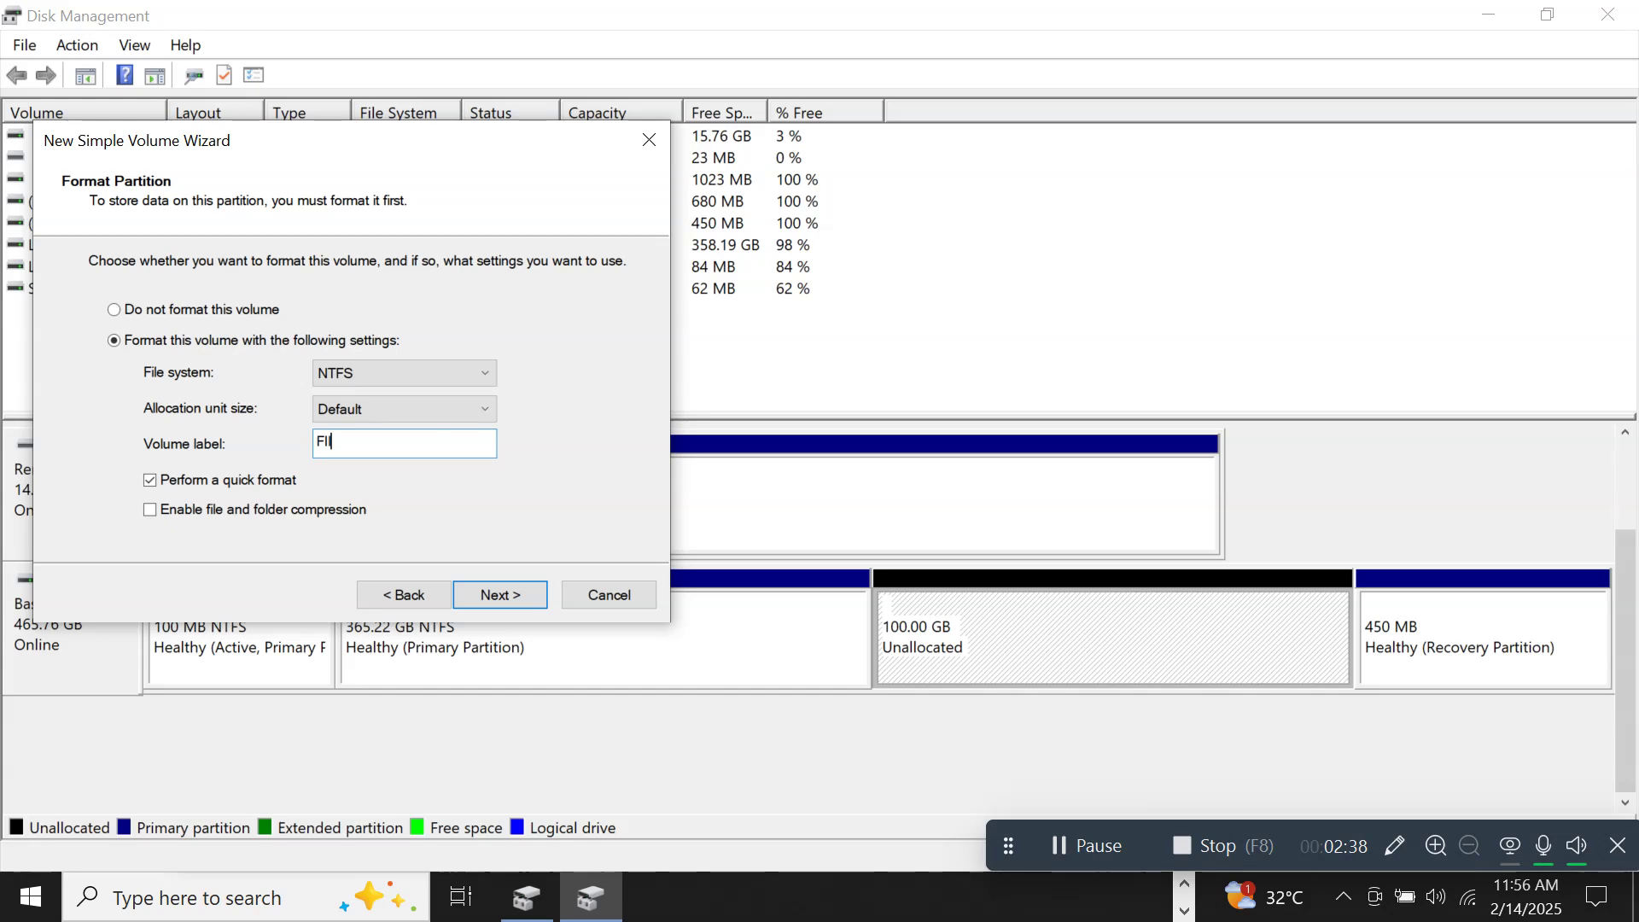
{"action": "type", "text": "les"}
{"action": "key", "text": "BackSpace"}
{"action": "key", "text": "BackSpace"}
{"action": "key", "text": "BackSpace"}
{"action": "key", "text": "BackSpace"}
{"action": "key", "text": "BackSpace"}
{"action": "type", "text": "Fil"}
{"action": "left_click", "coordinate": [514, 593]}
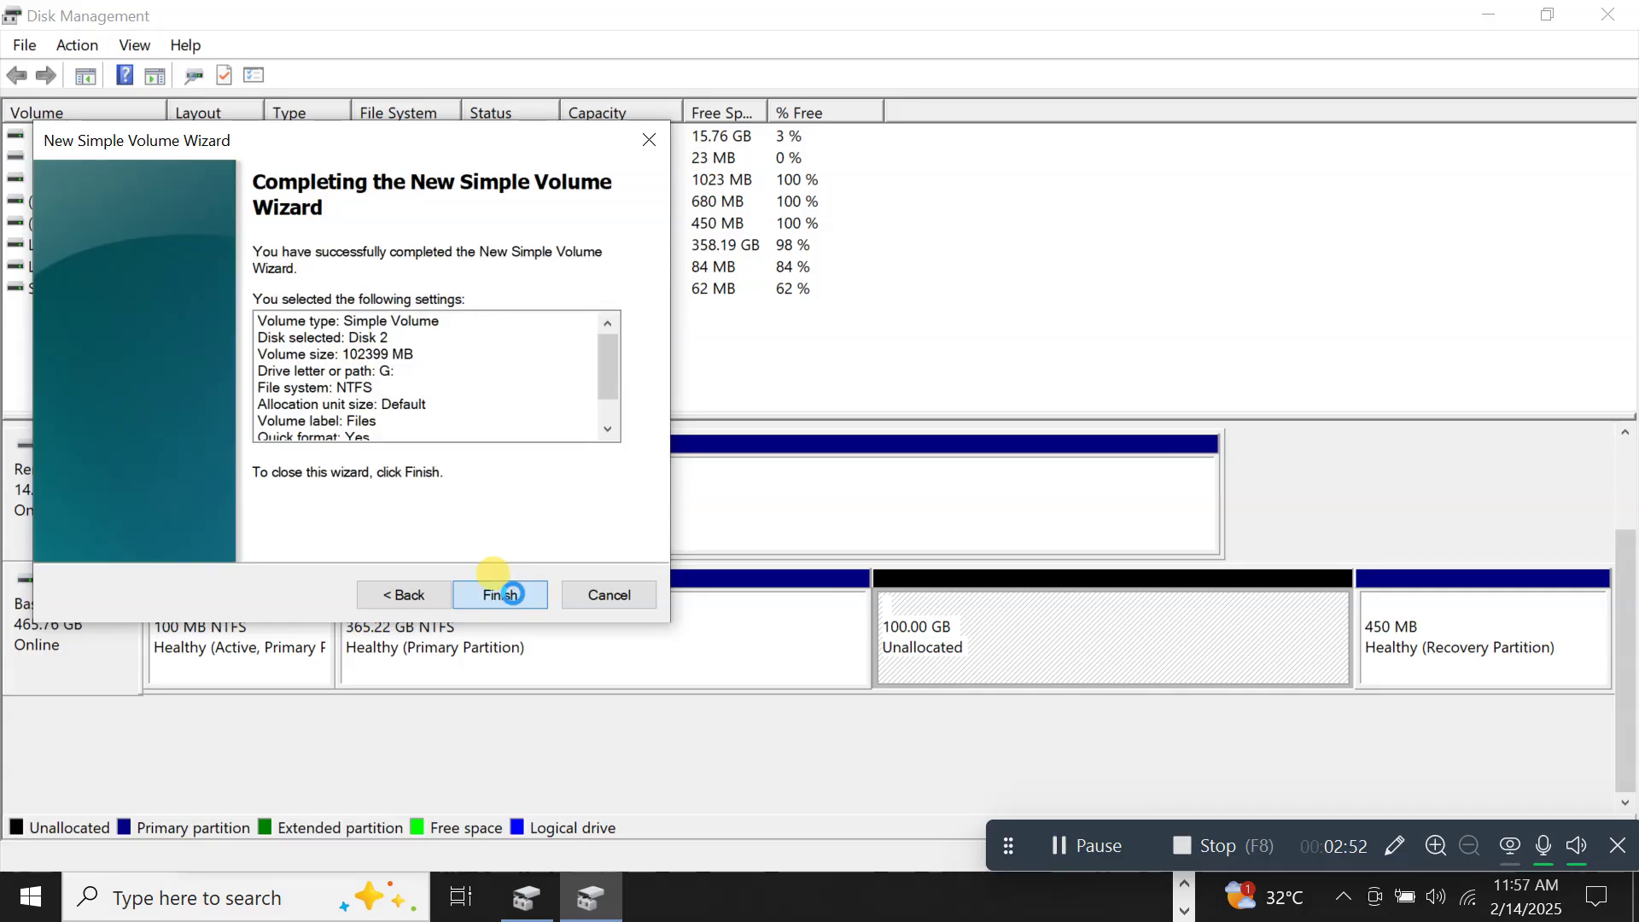
{"action": "left_click", "coordinate": [512, 592]}
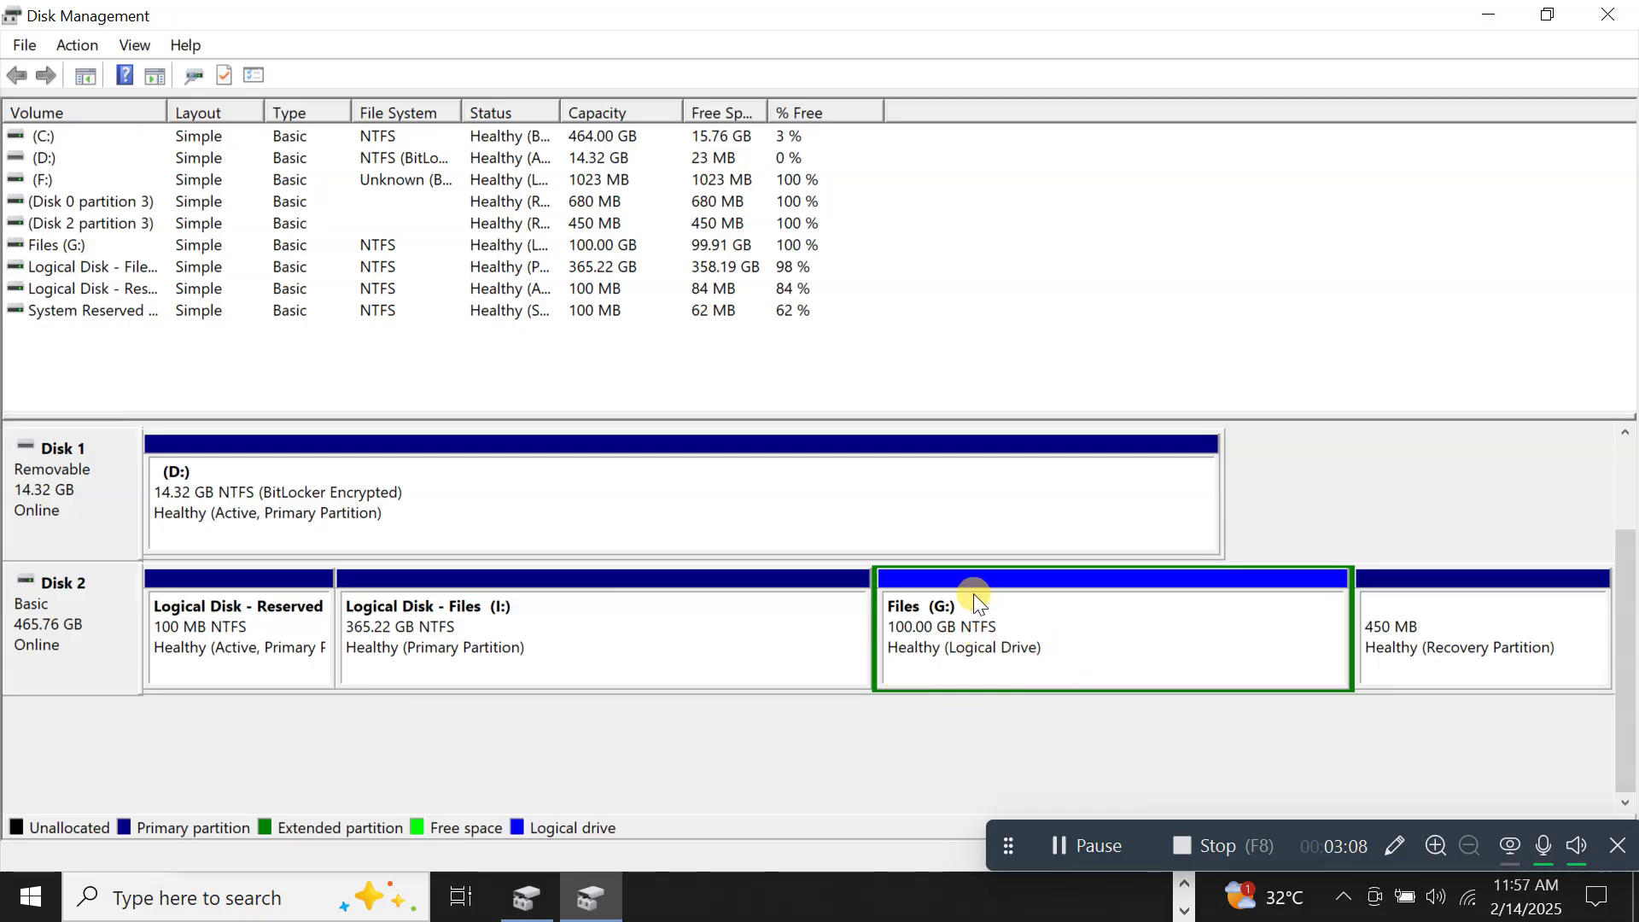
Open a new File Explorer window with Win+E from Disk Management.
{"action": "right_click", "coordinate": [1039, 619]}
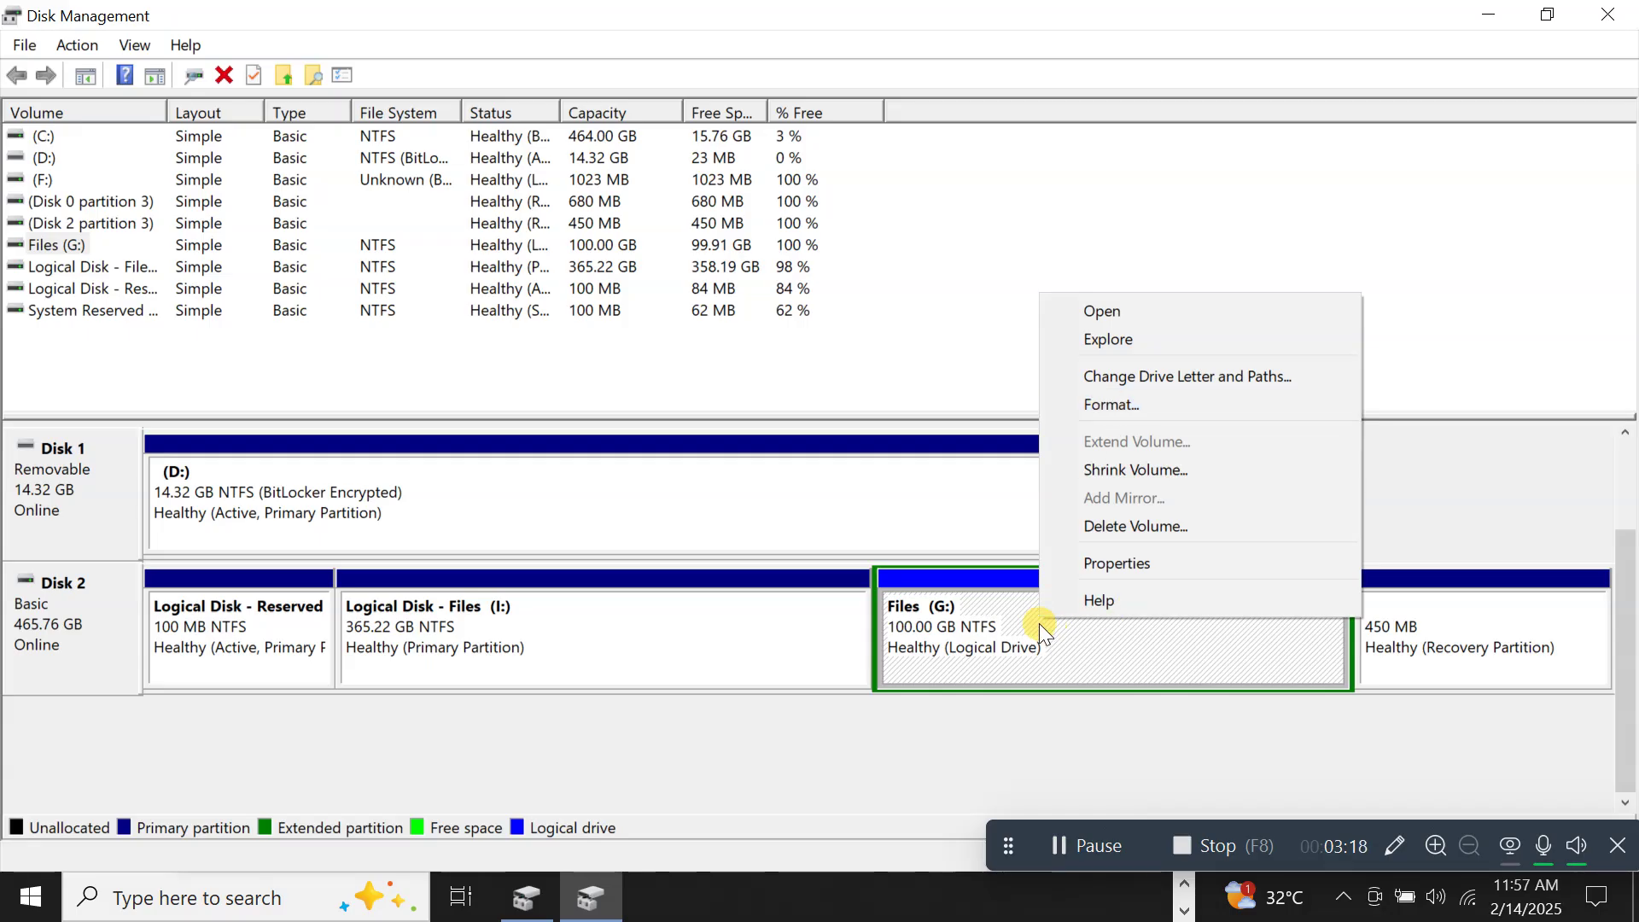
{"action": "left_click", "coordinate": [289, 895]}
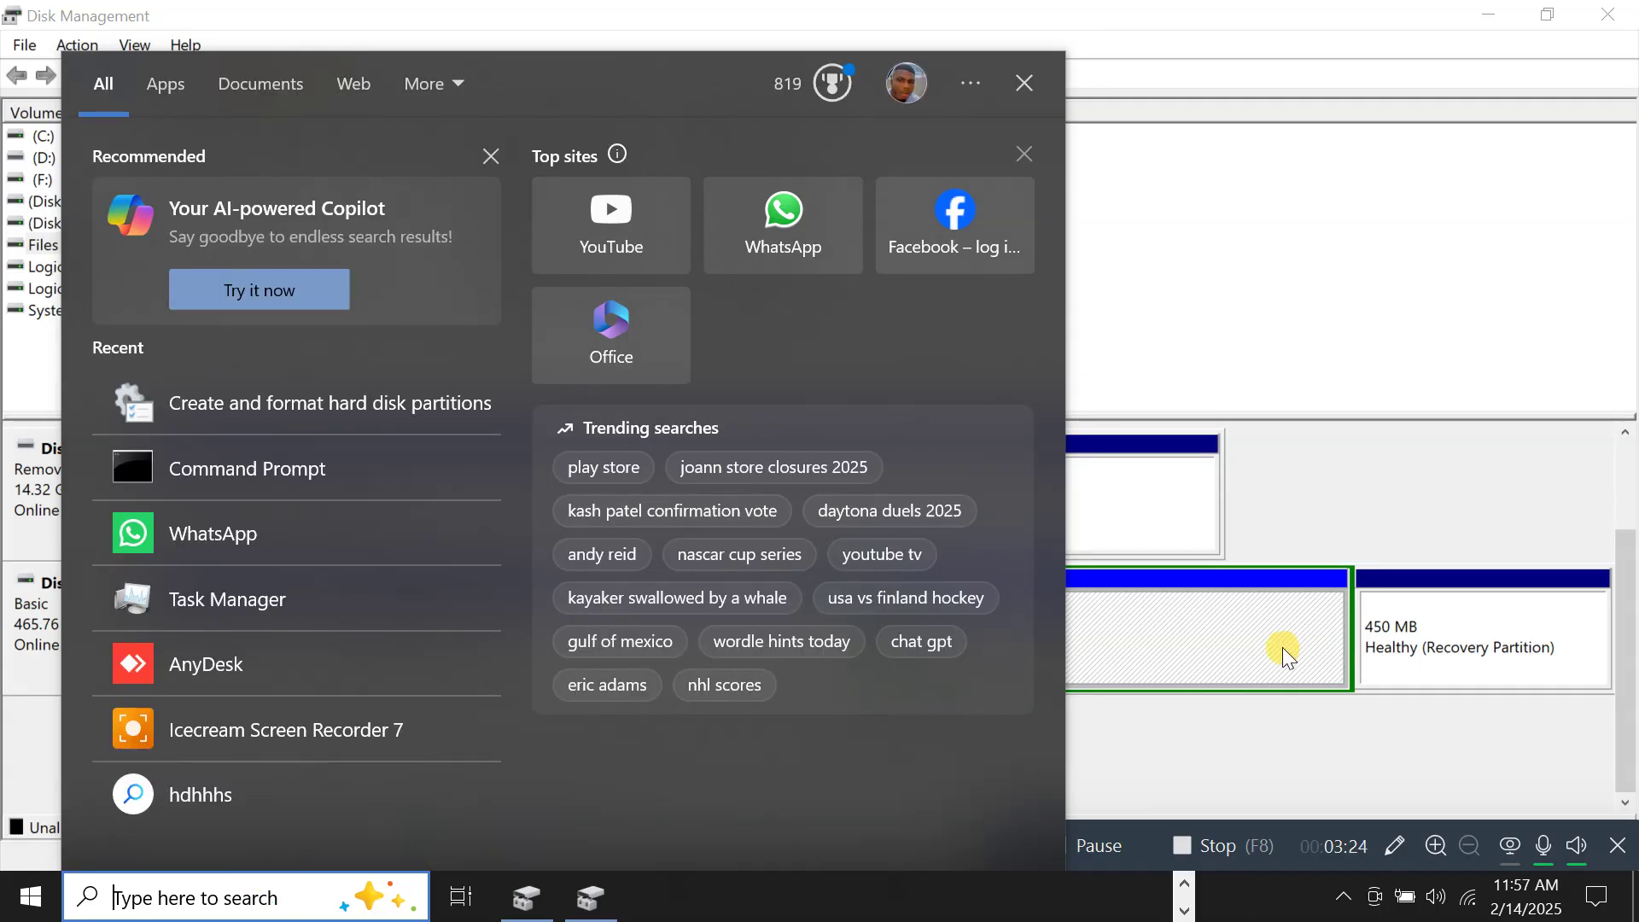
{"action": "left_click", "coordinate": [1288, 367]}
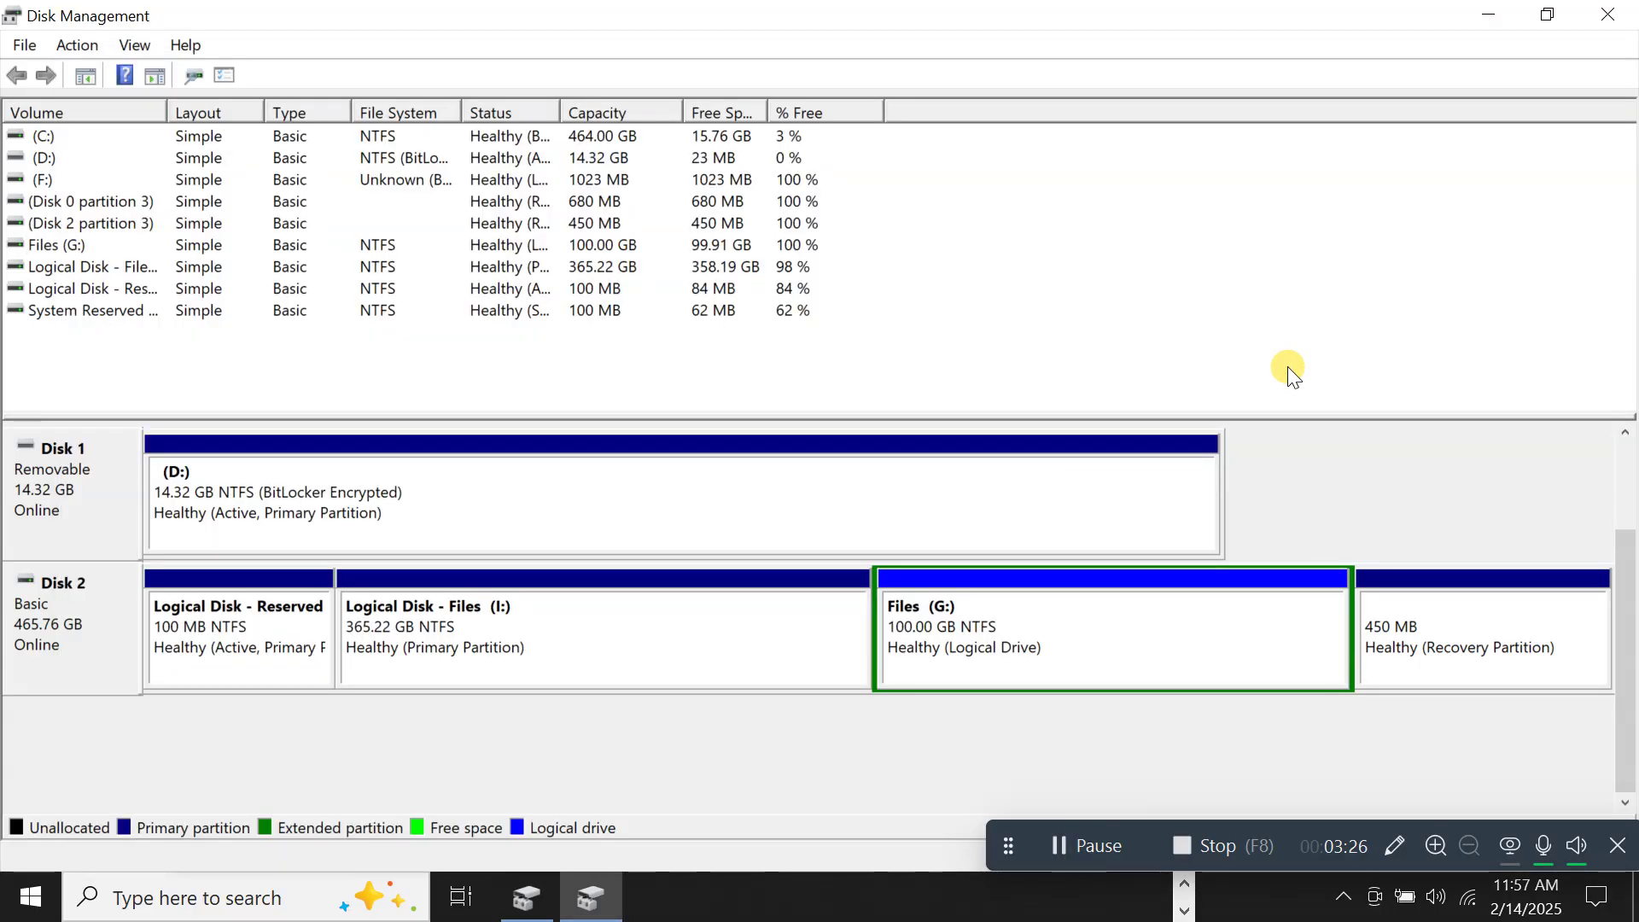
{"action": "key", "text": "super"}
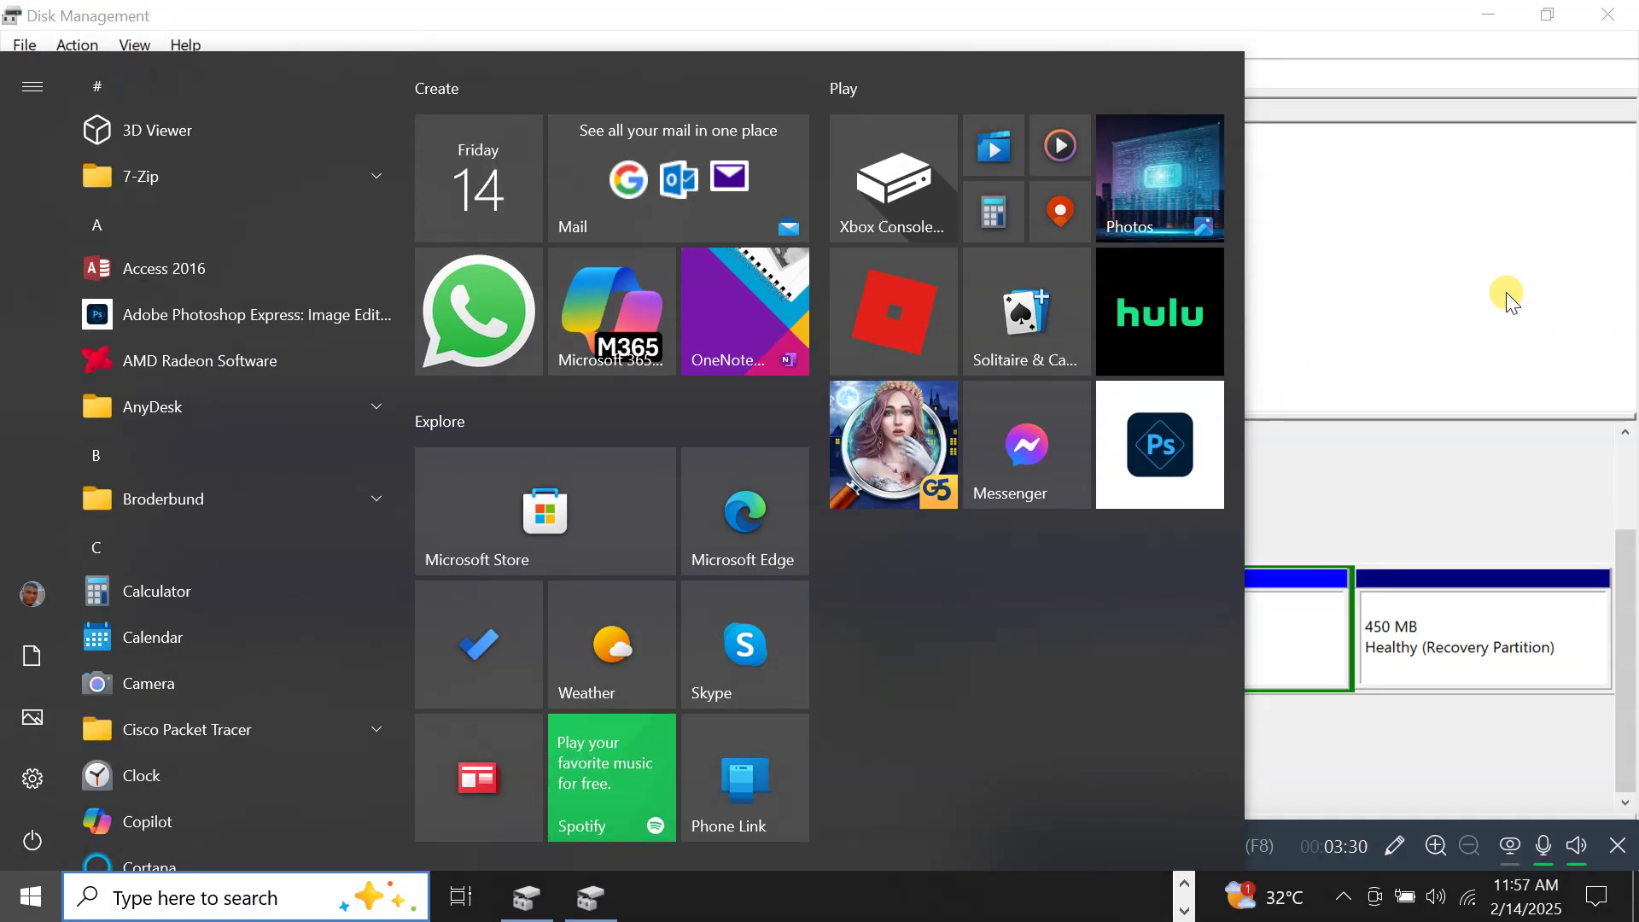
{"action": "key", "text": "super+e"}
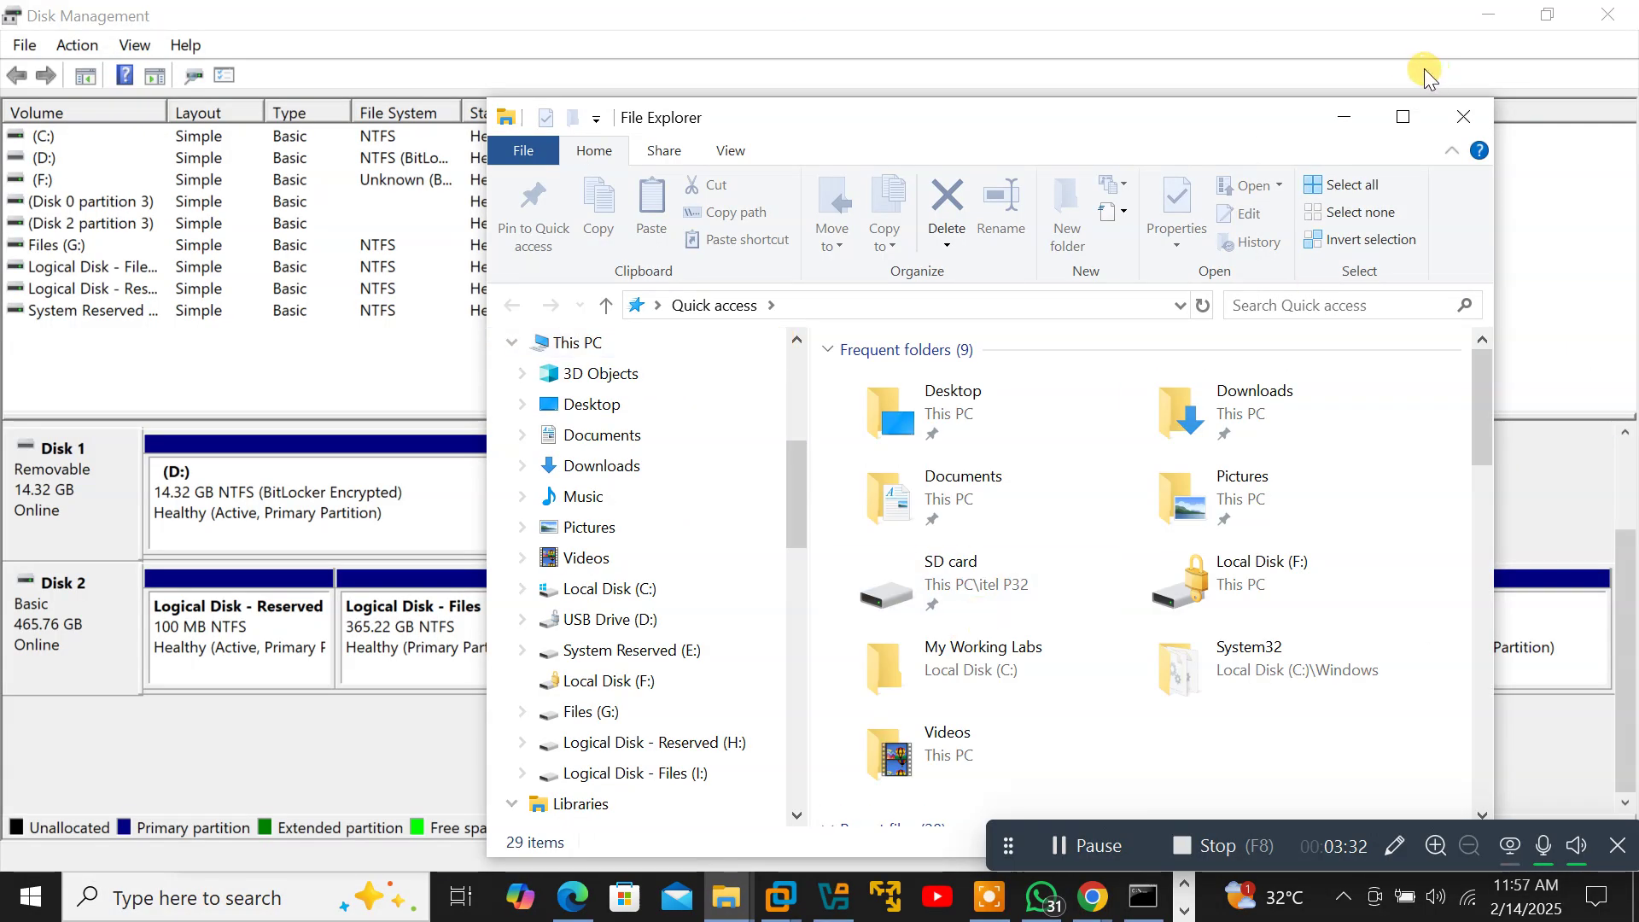
Maximize Explorer and confirm the new 99.9 GB Files (G:) drive under This PC is empty.
{"action": "left_click", "coordinate": [1402, 128]}
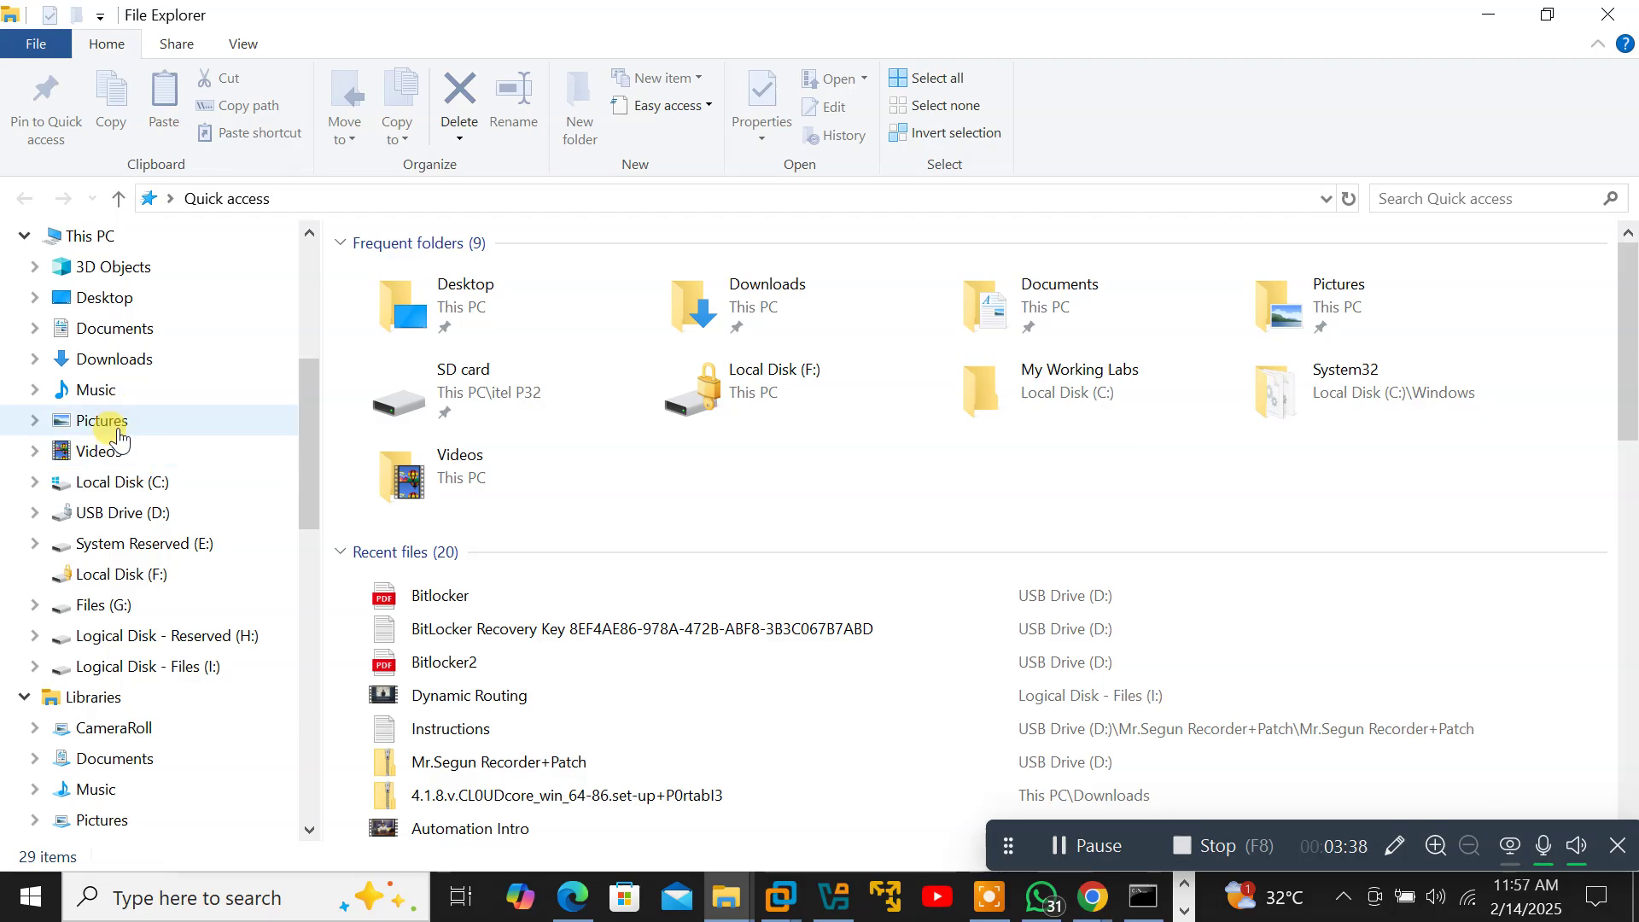
{"action": "left_click", "coordinate": [104, 237]}
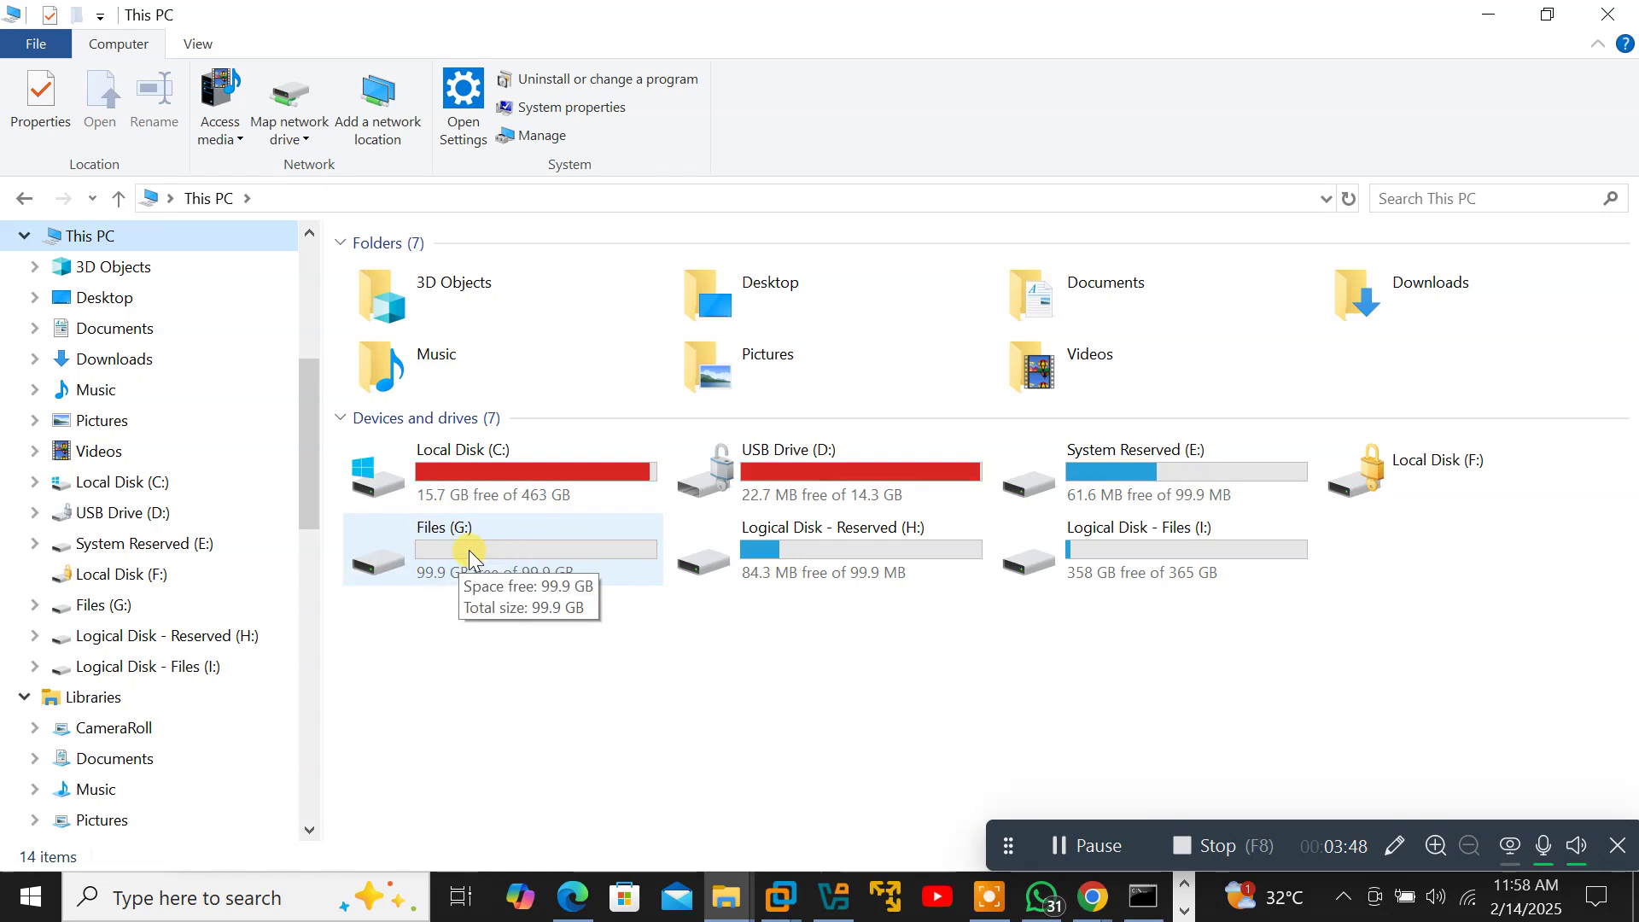
{"action": "right_click", "coordinate": [469, 551]}
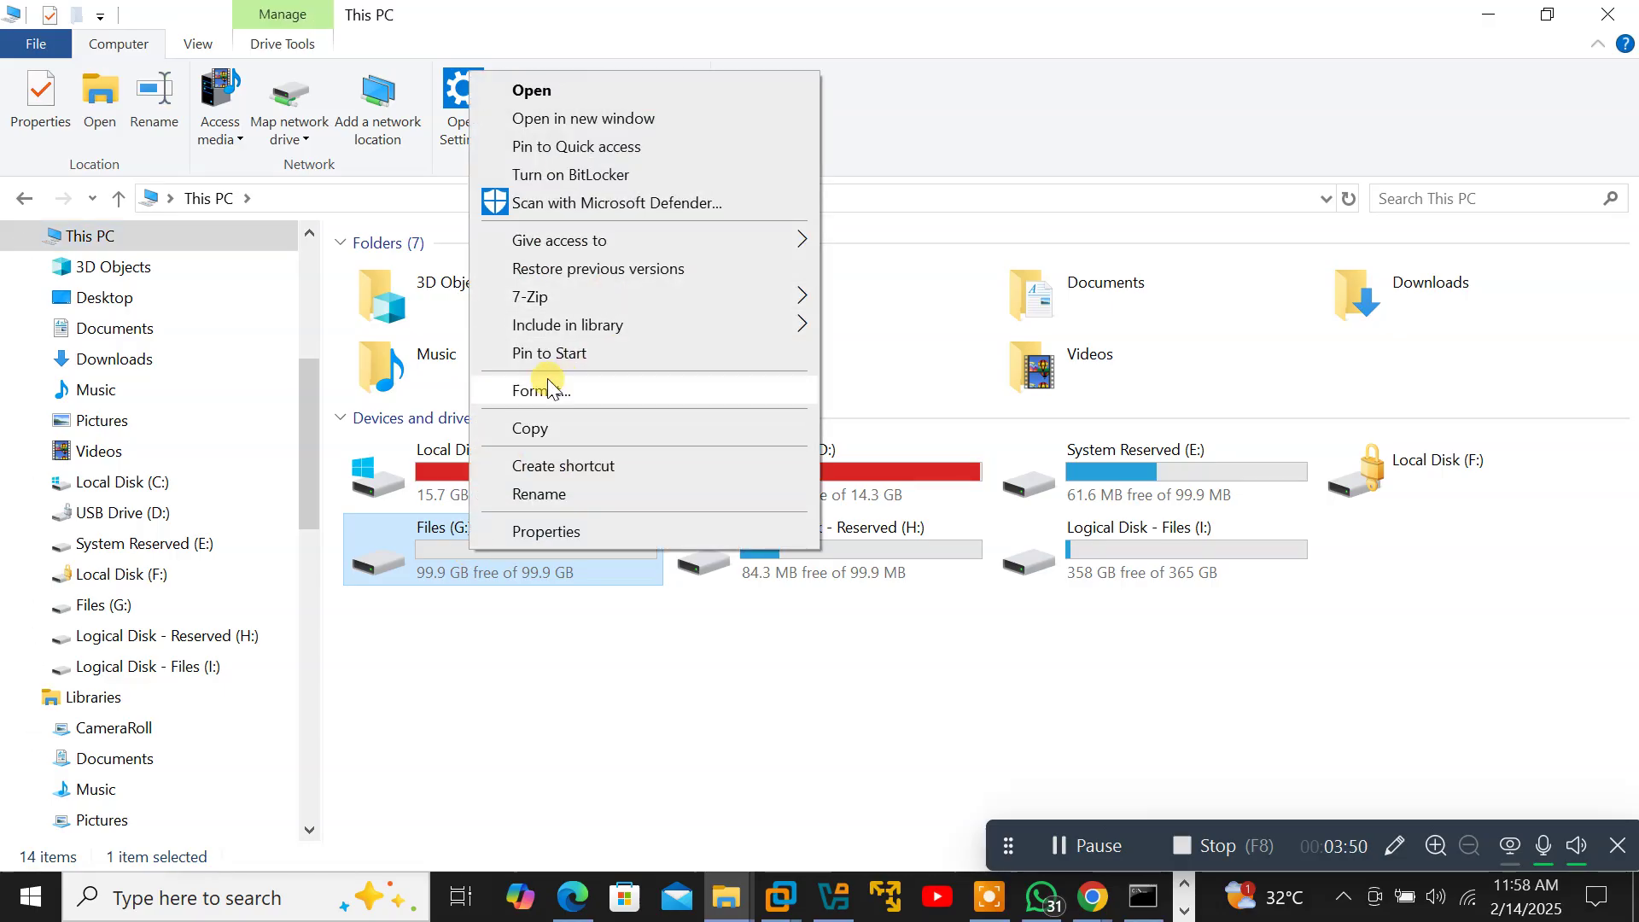
{"action": "left_click", "coordinate": [444, 576]}
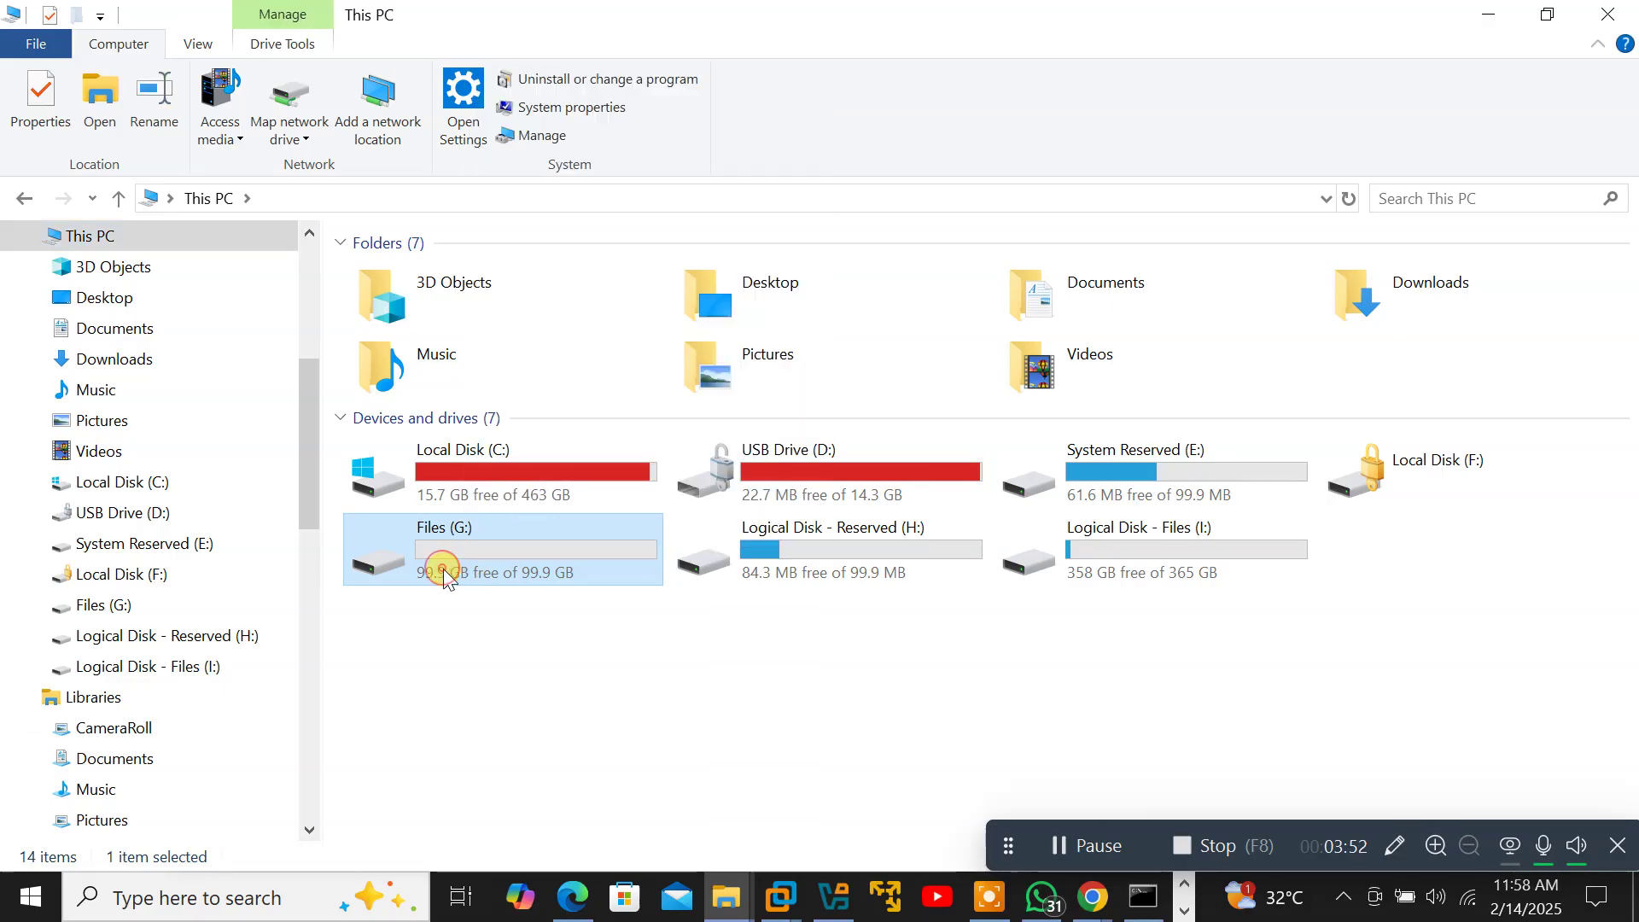
{"action": "double_click", "coordinate": [443, 569]}
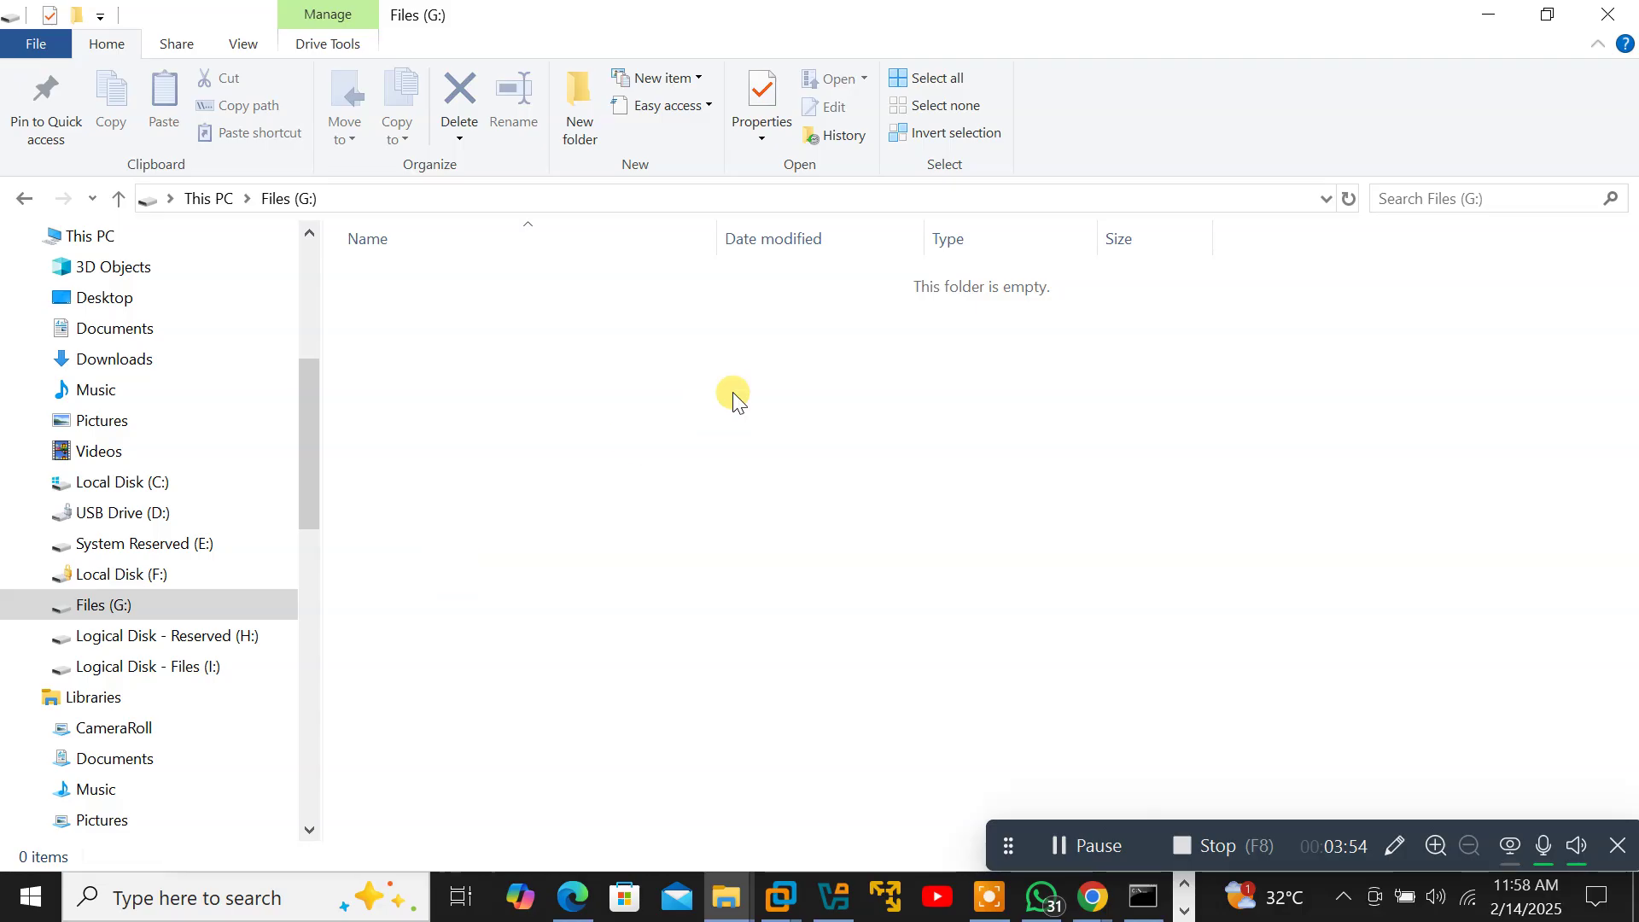
{"action": "left_click", "coordinate": [22, 196]}
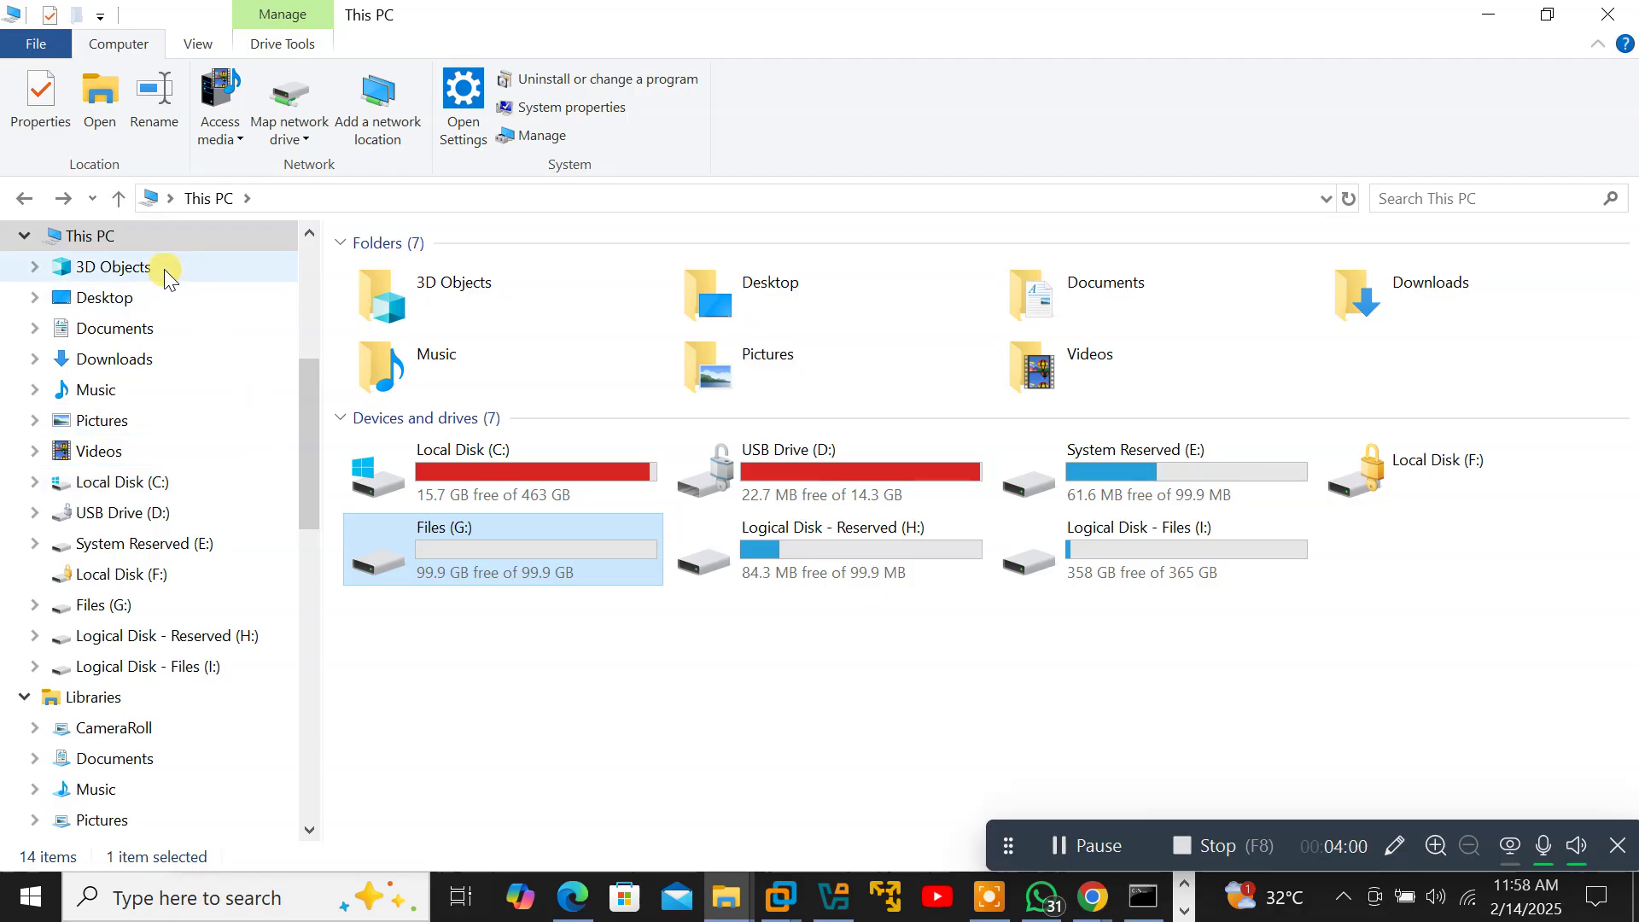
{"action": "left_click", "coordinate": [107, 298]}
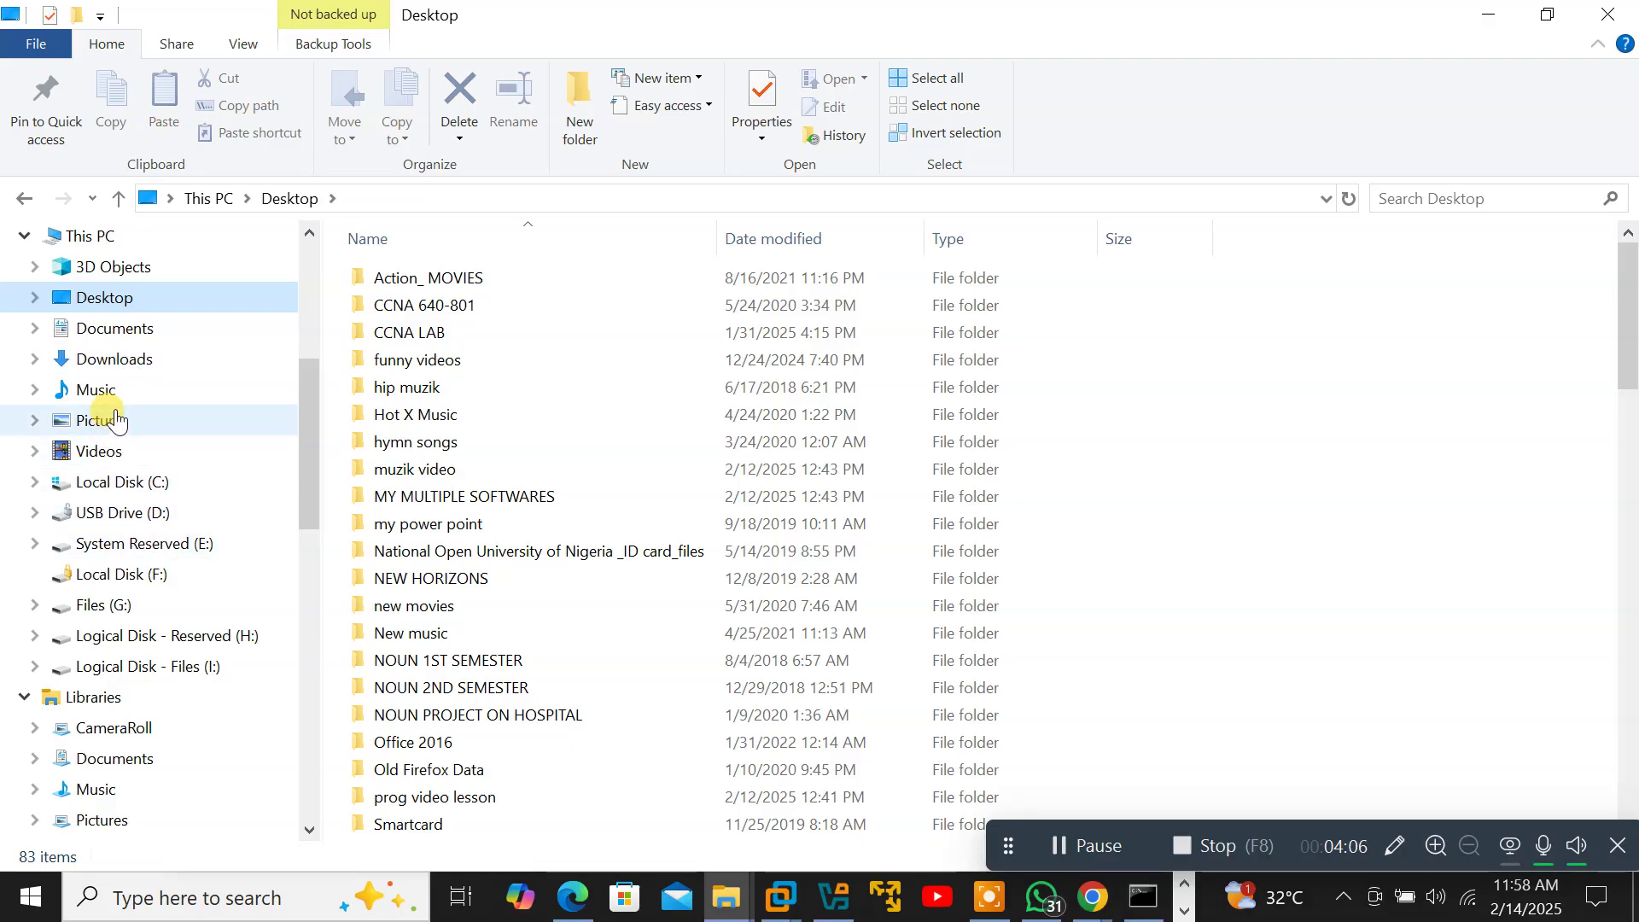
Return to the Desktop folder and look inside the new movies folder.
{"action": "left_click", "coordinate": [88, 236]}
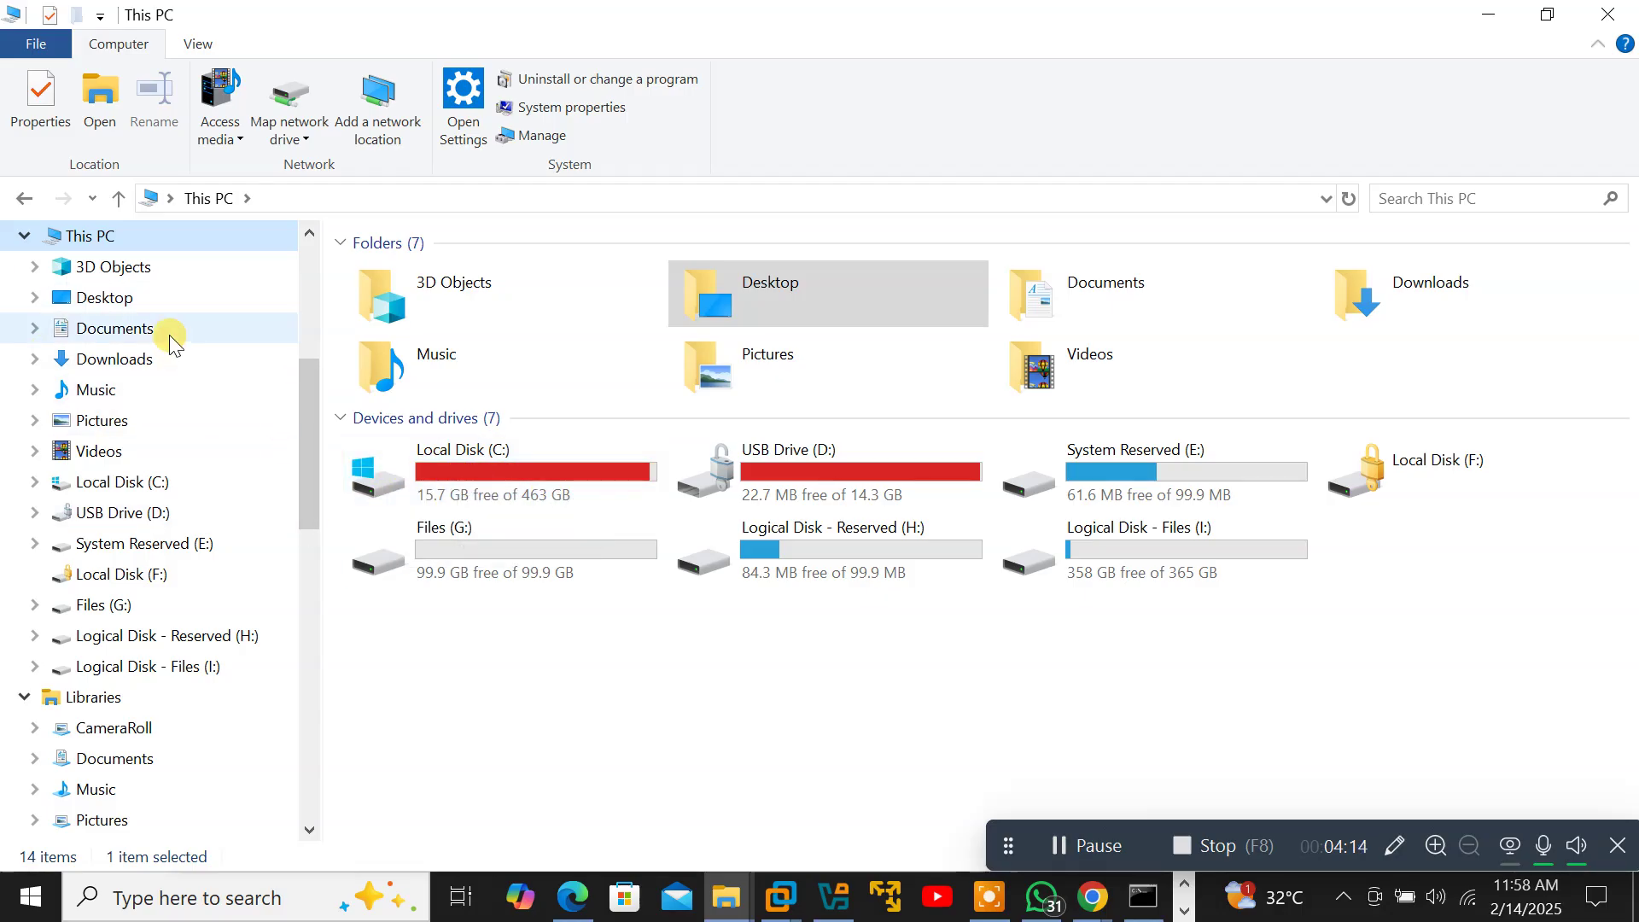
{"action": "left_click", "coordinate": [107, 298]}
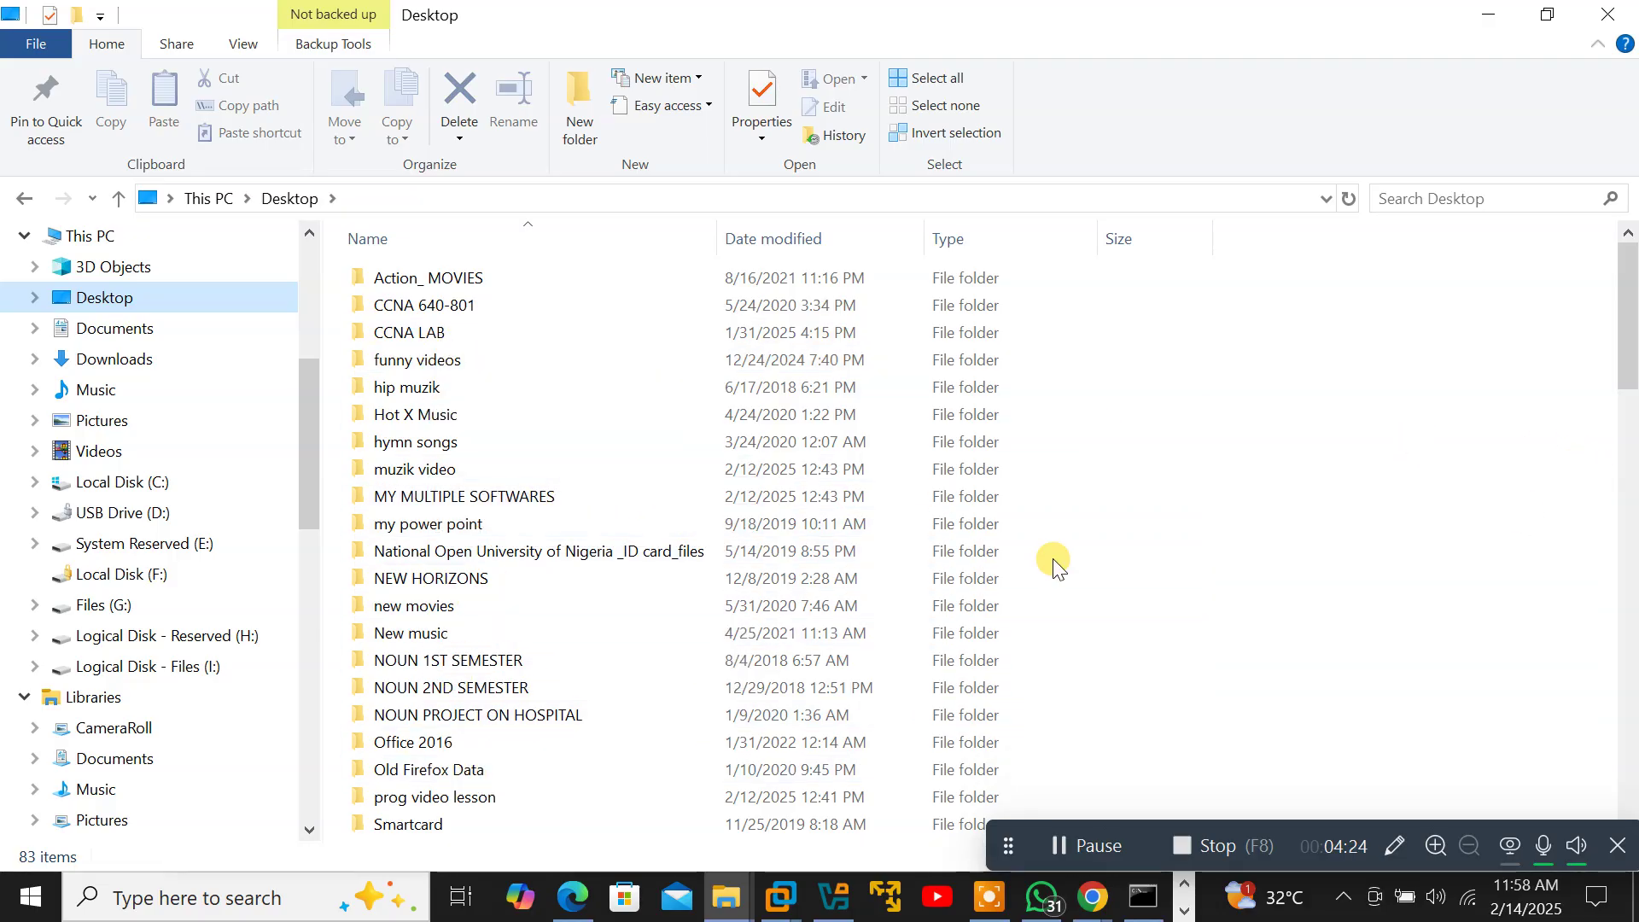
{"action": "double_click", "coordinate": [523, 608]}
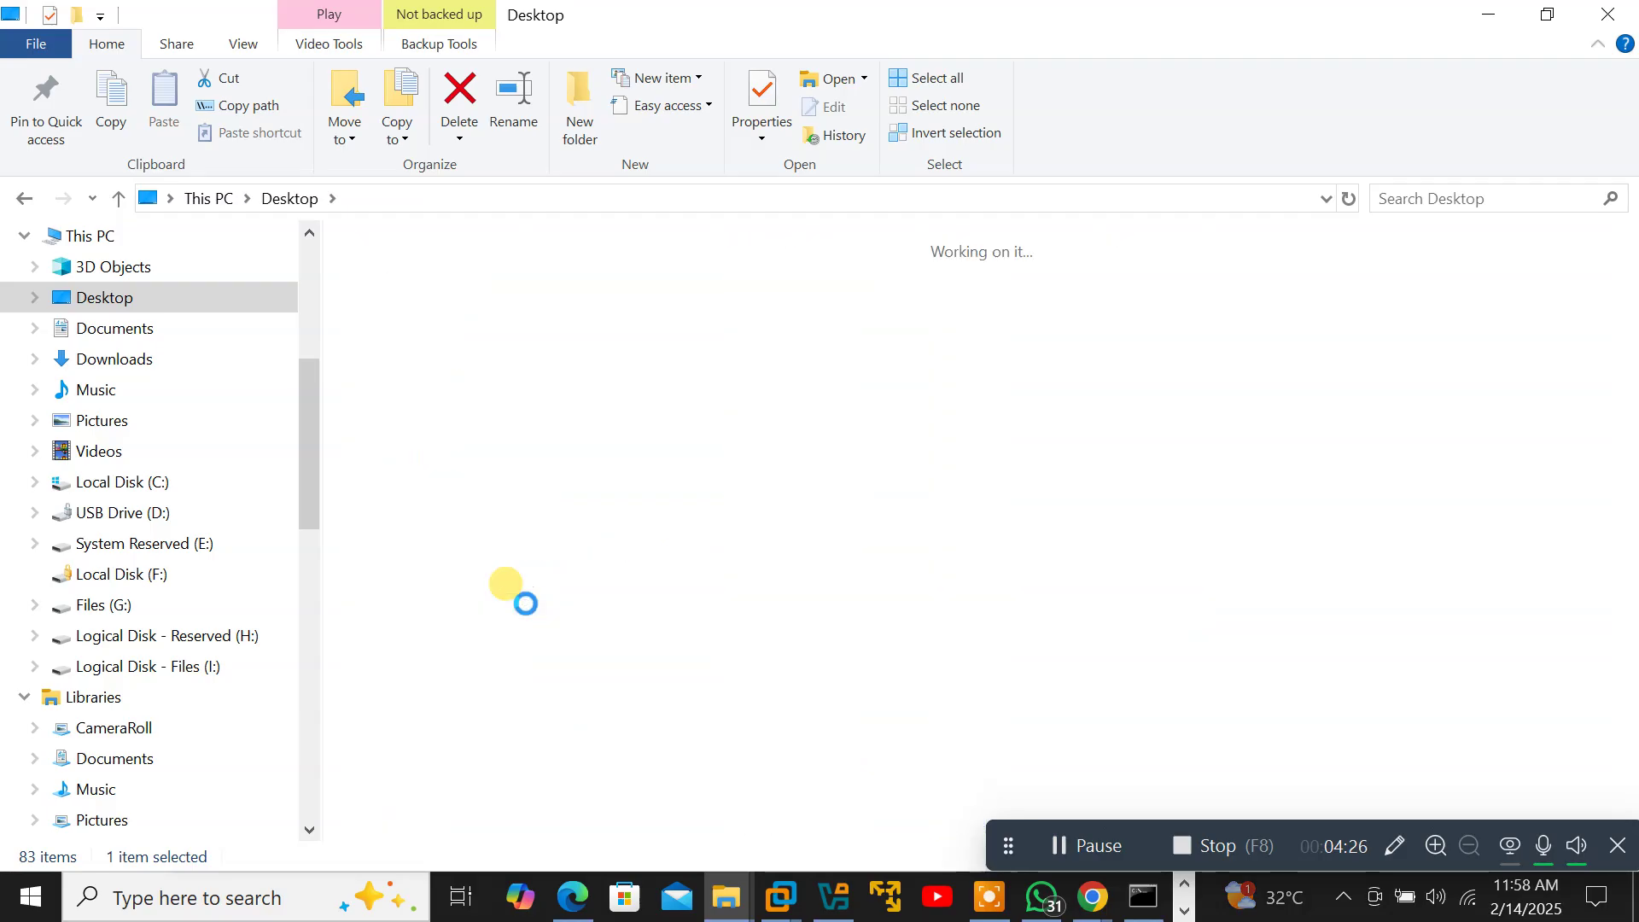
{"action": "left_click", "coordinate": [19, 200]}
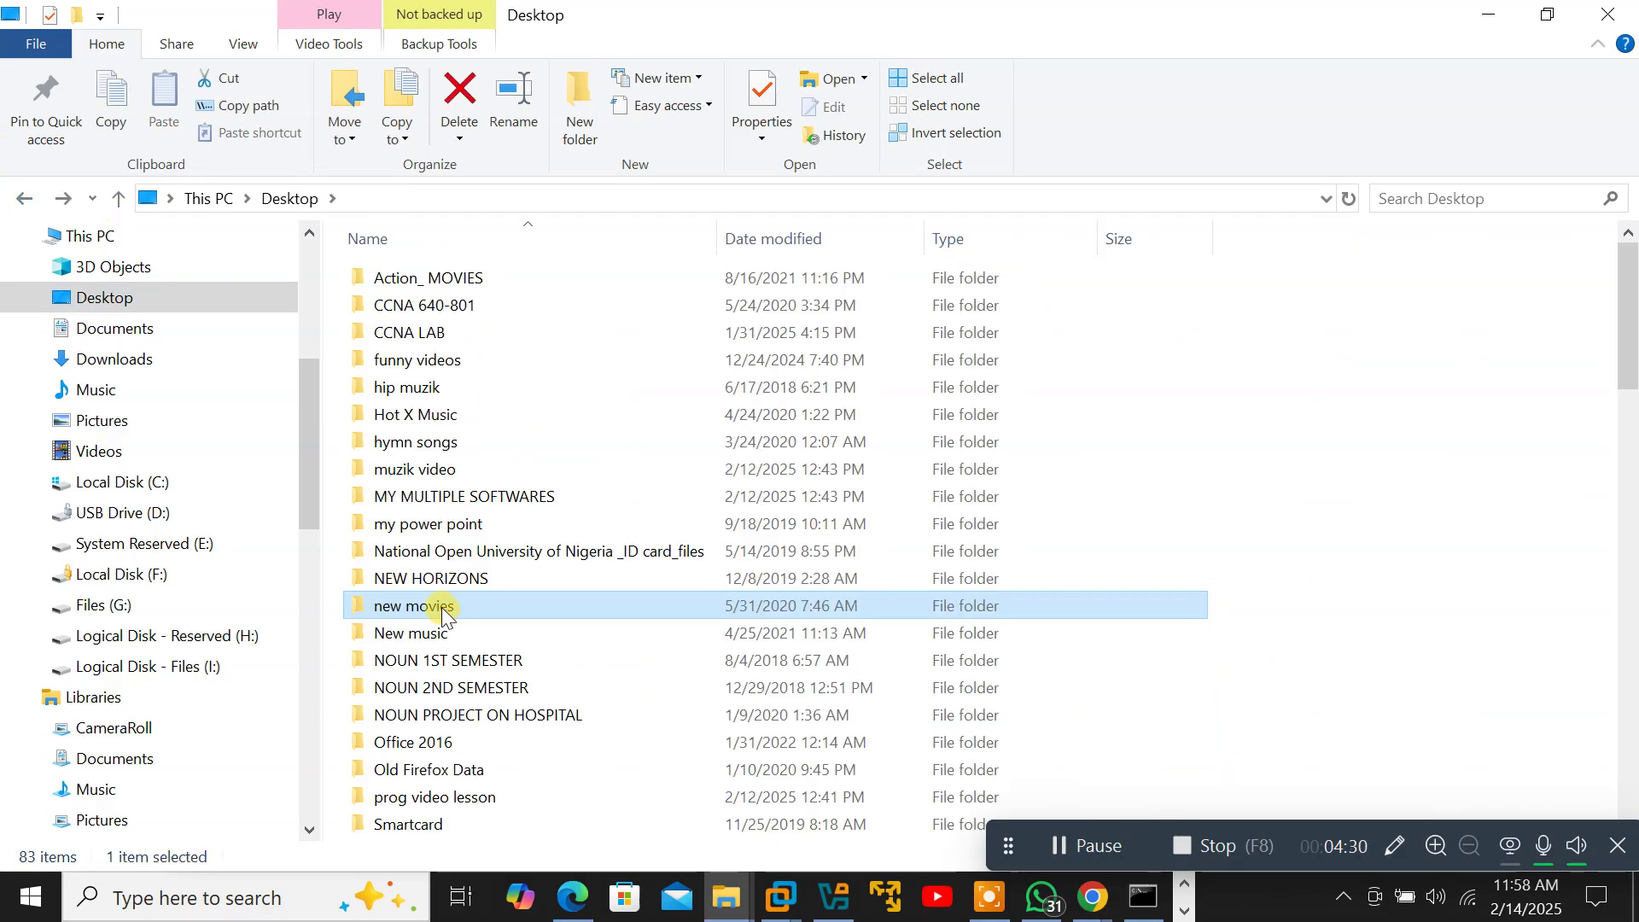
Select the new movies folder and cut it, keeping its original name.
{"action": "left_click", "coordinate": [443, 609]}
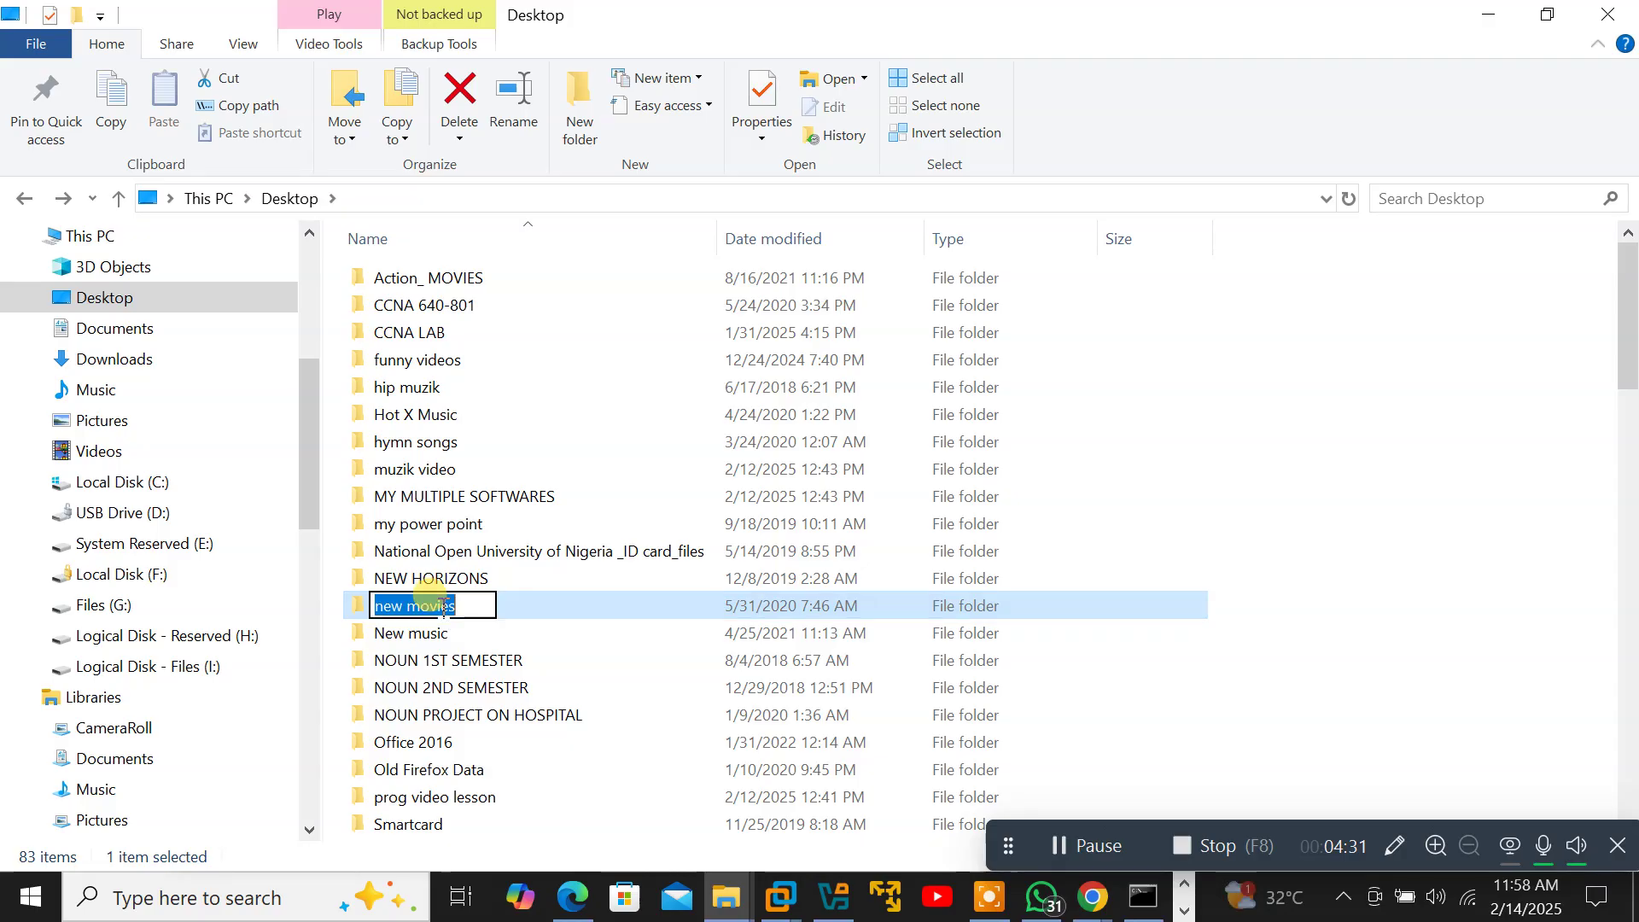
{"action": "left_click", "coordinate": [549, 598]}
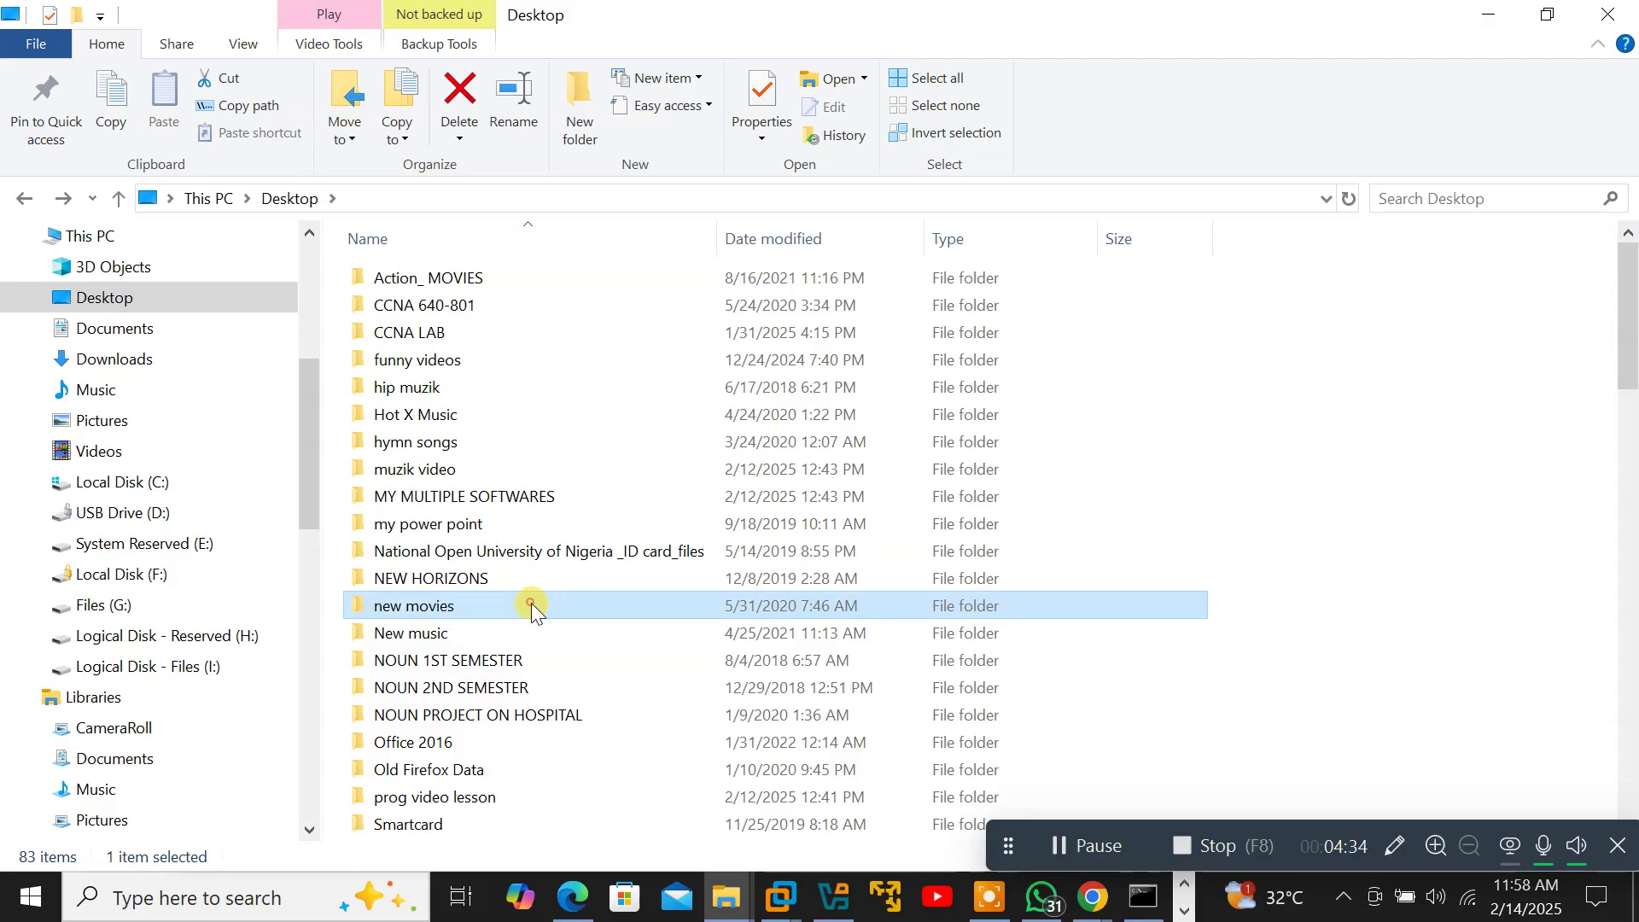
{"action": "key", "text": "F2"}
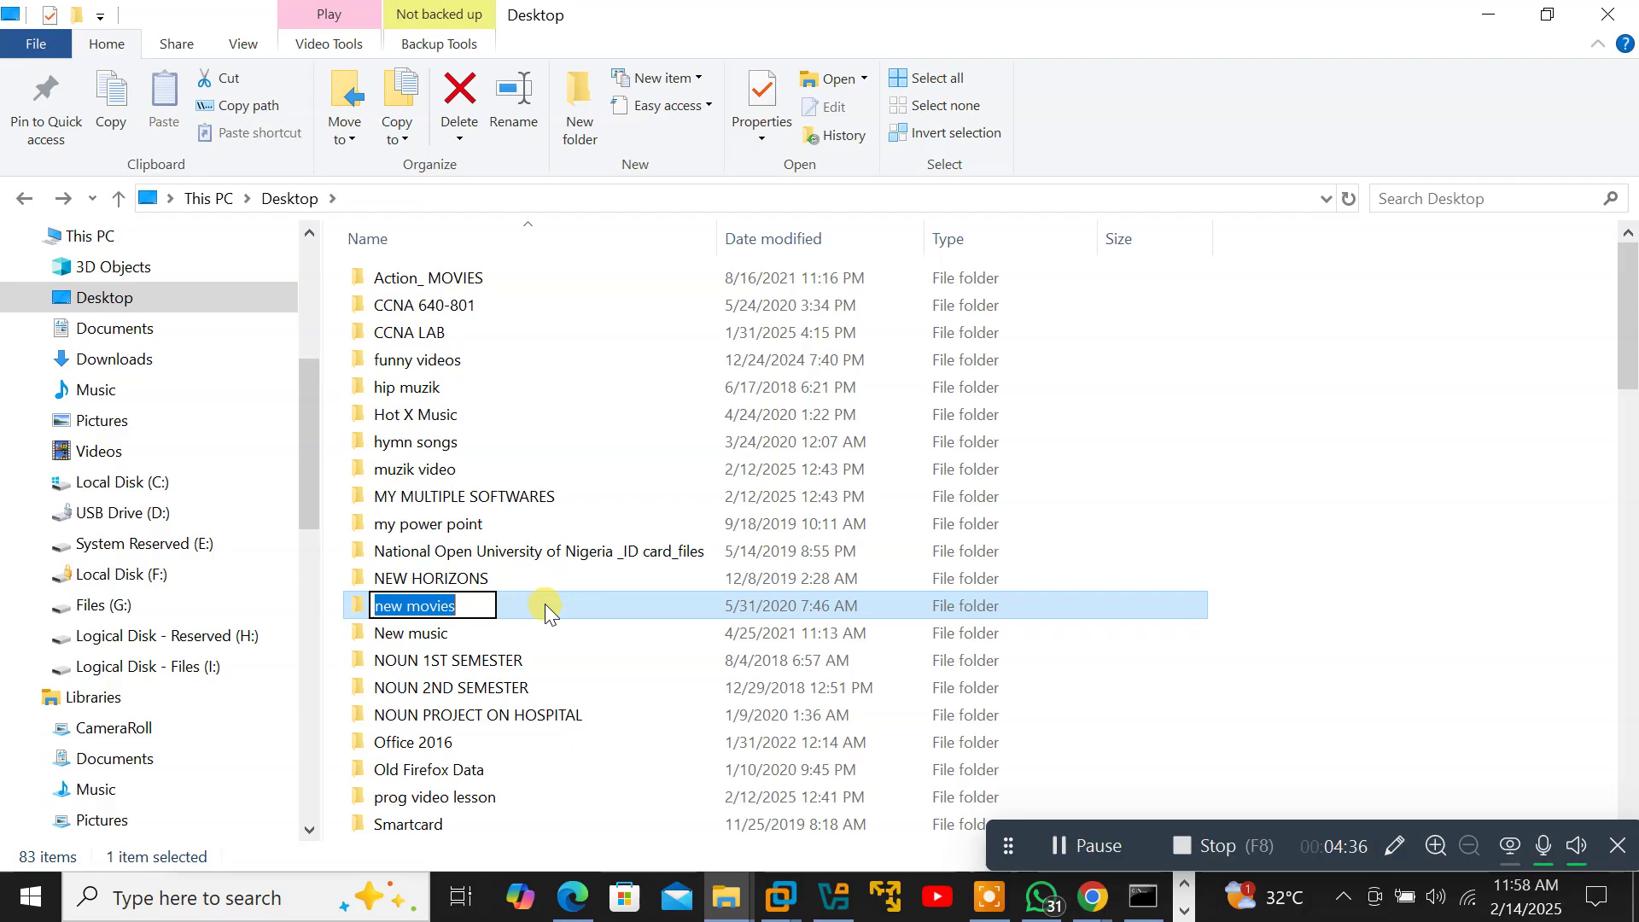
{"action": "left_click", "coordinate": [545, 604]}
{"action": "key", "text": "ctrl+c"}
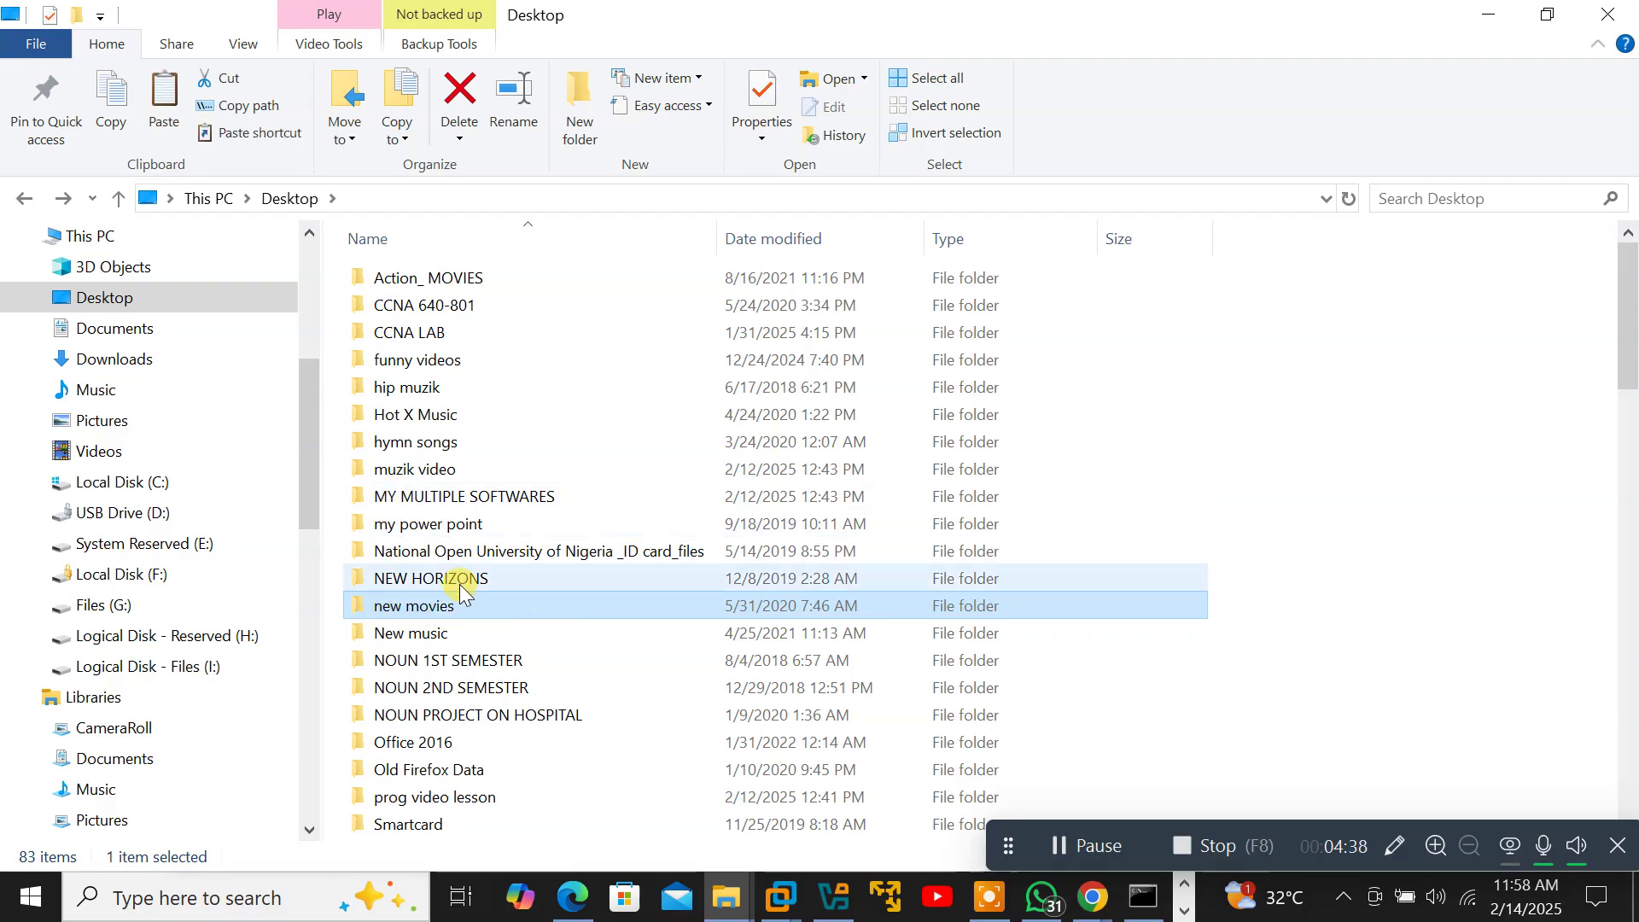
{"action": "left_click", "coordinate": [475, 604]}
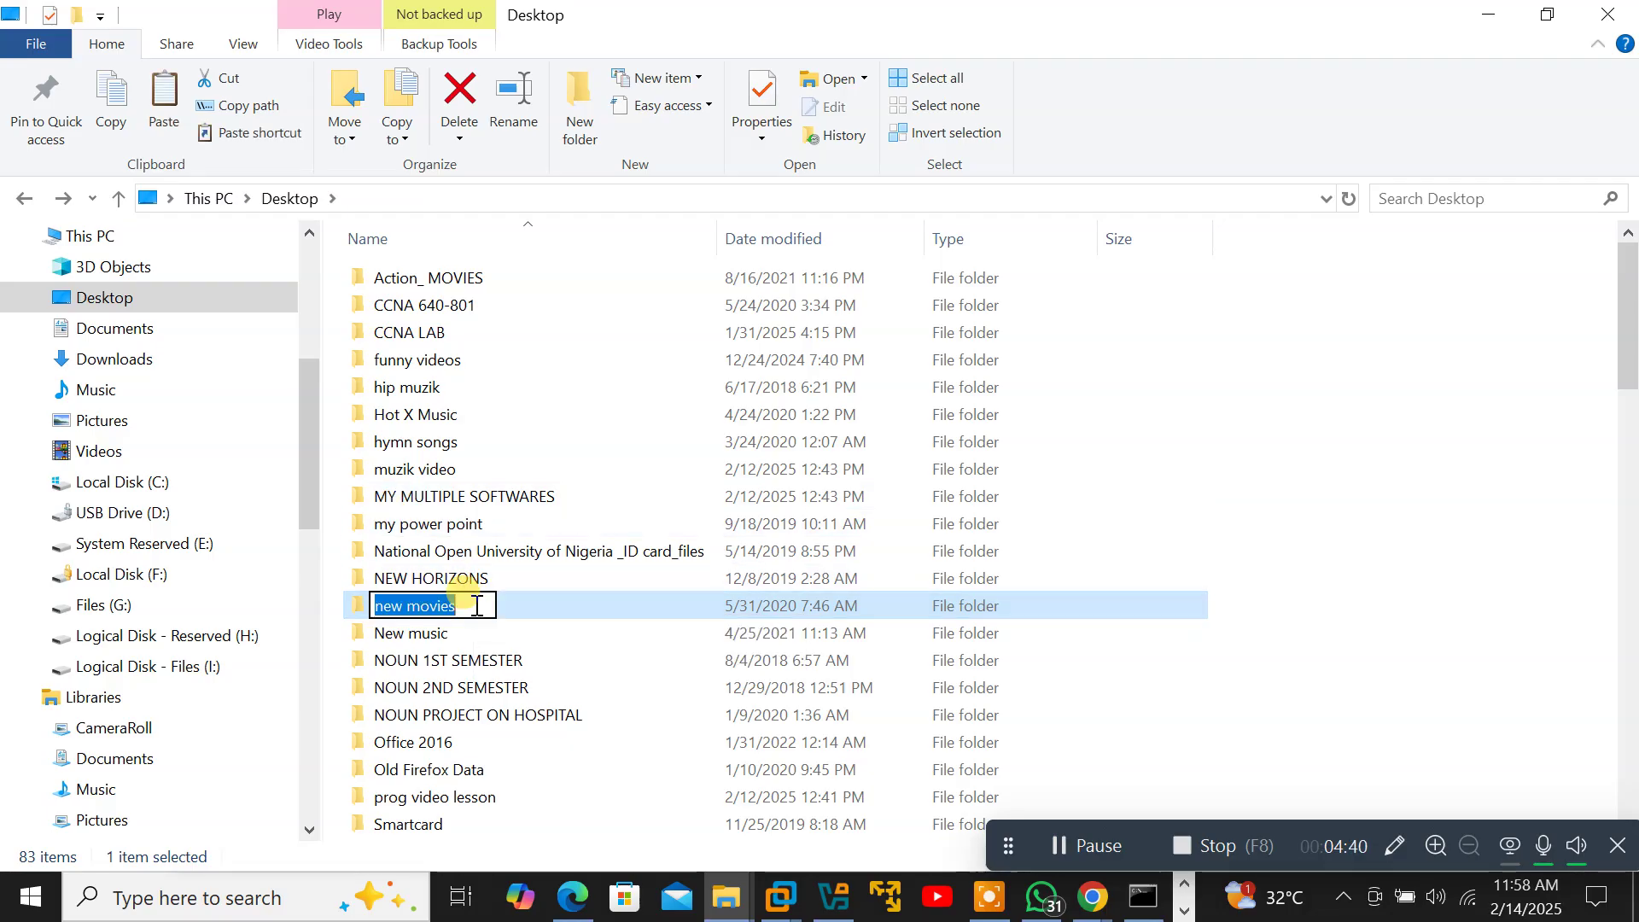
{"action": "key", "text": "BackSpace"}
{"action": "left_click", "coordinate": [574, 607]}
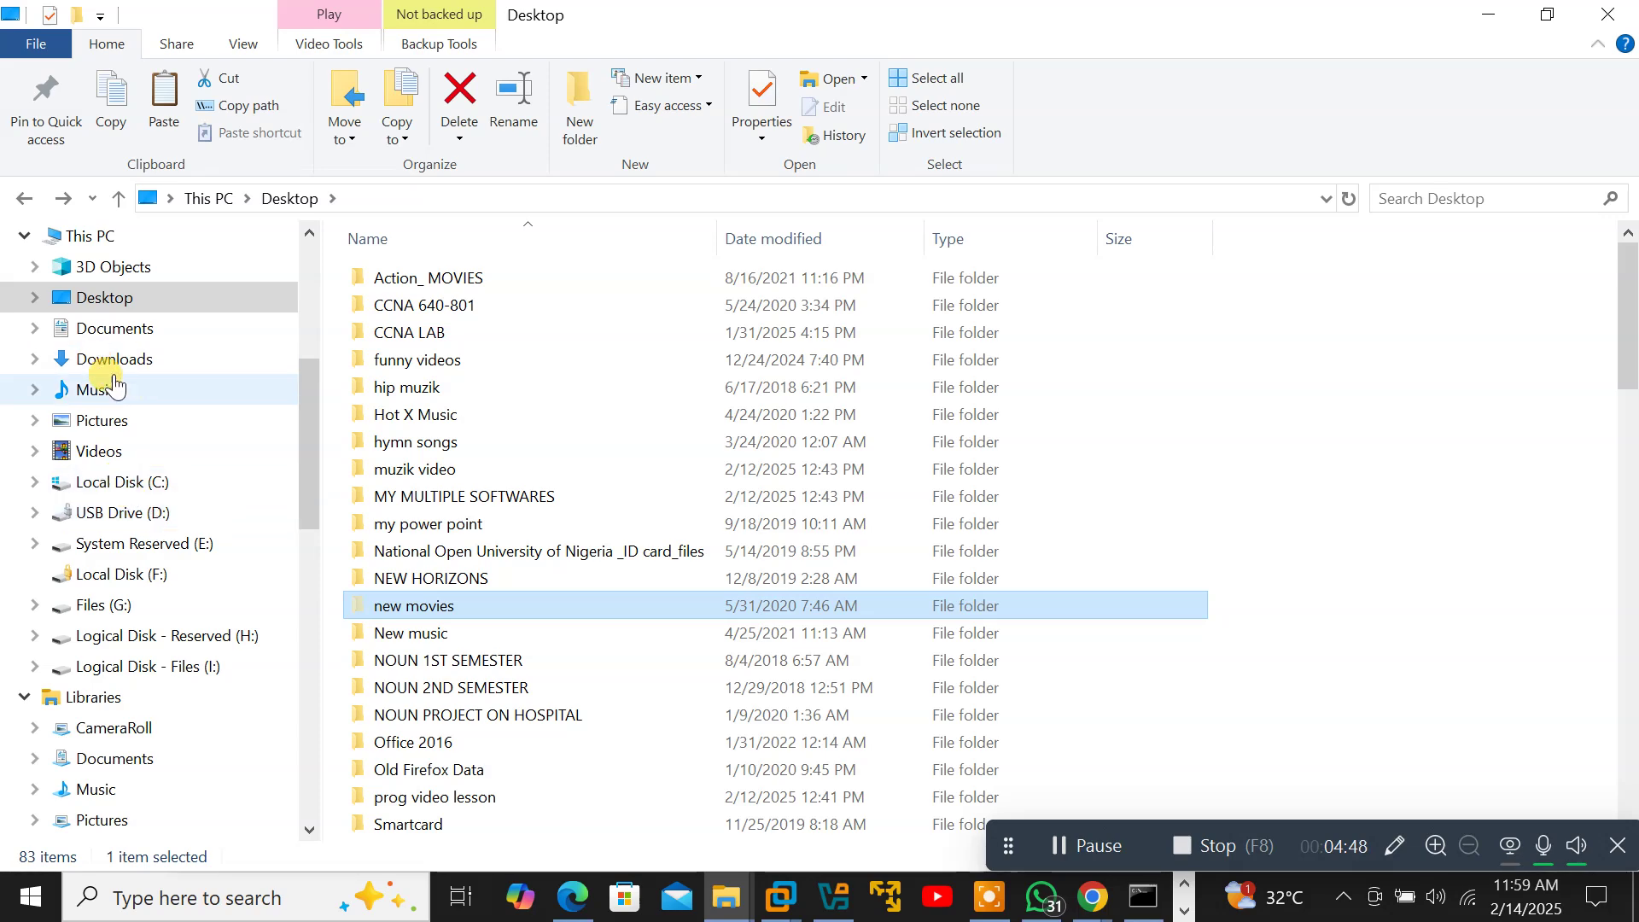
Paste the new movies folder into the empty Files (G:) drive, starting the 54-item move.
{"action": "left_click", "coordinate": [102, 238]}
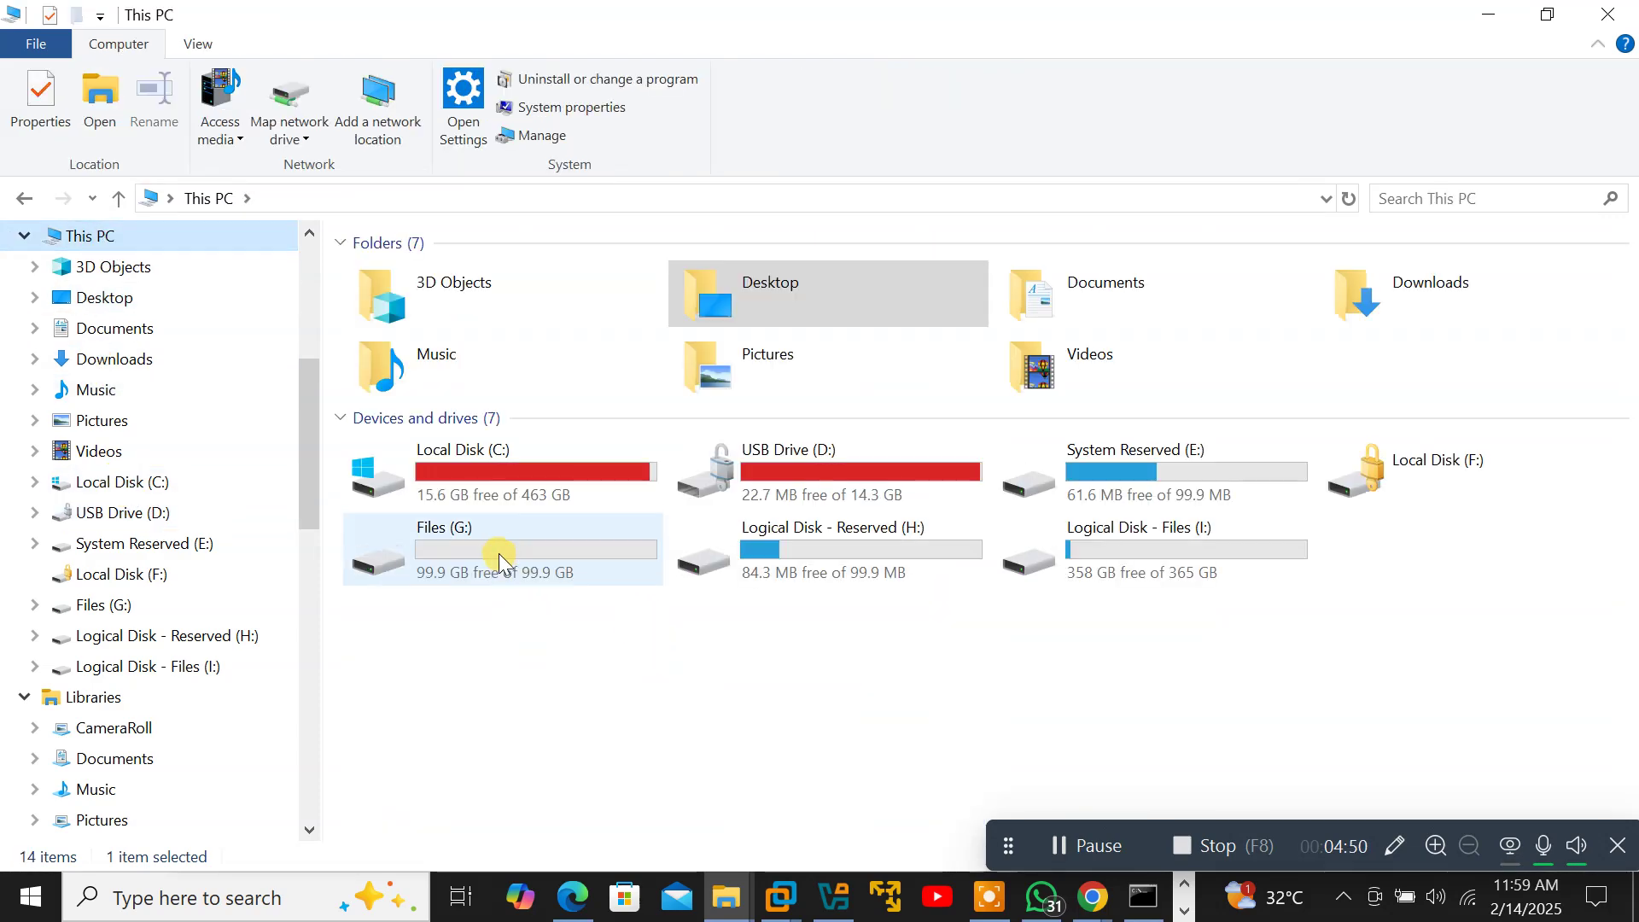
{"action": "double_click", "coordinate": [493, 557]}
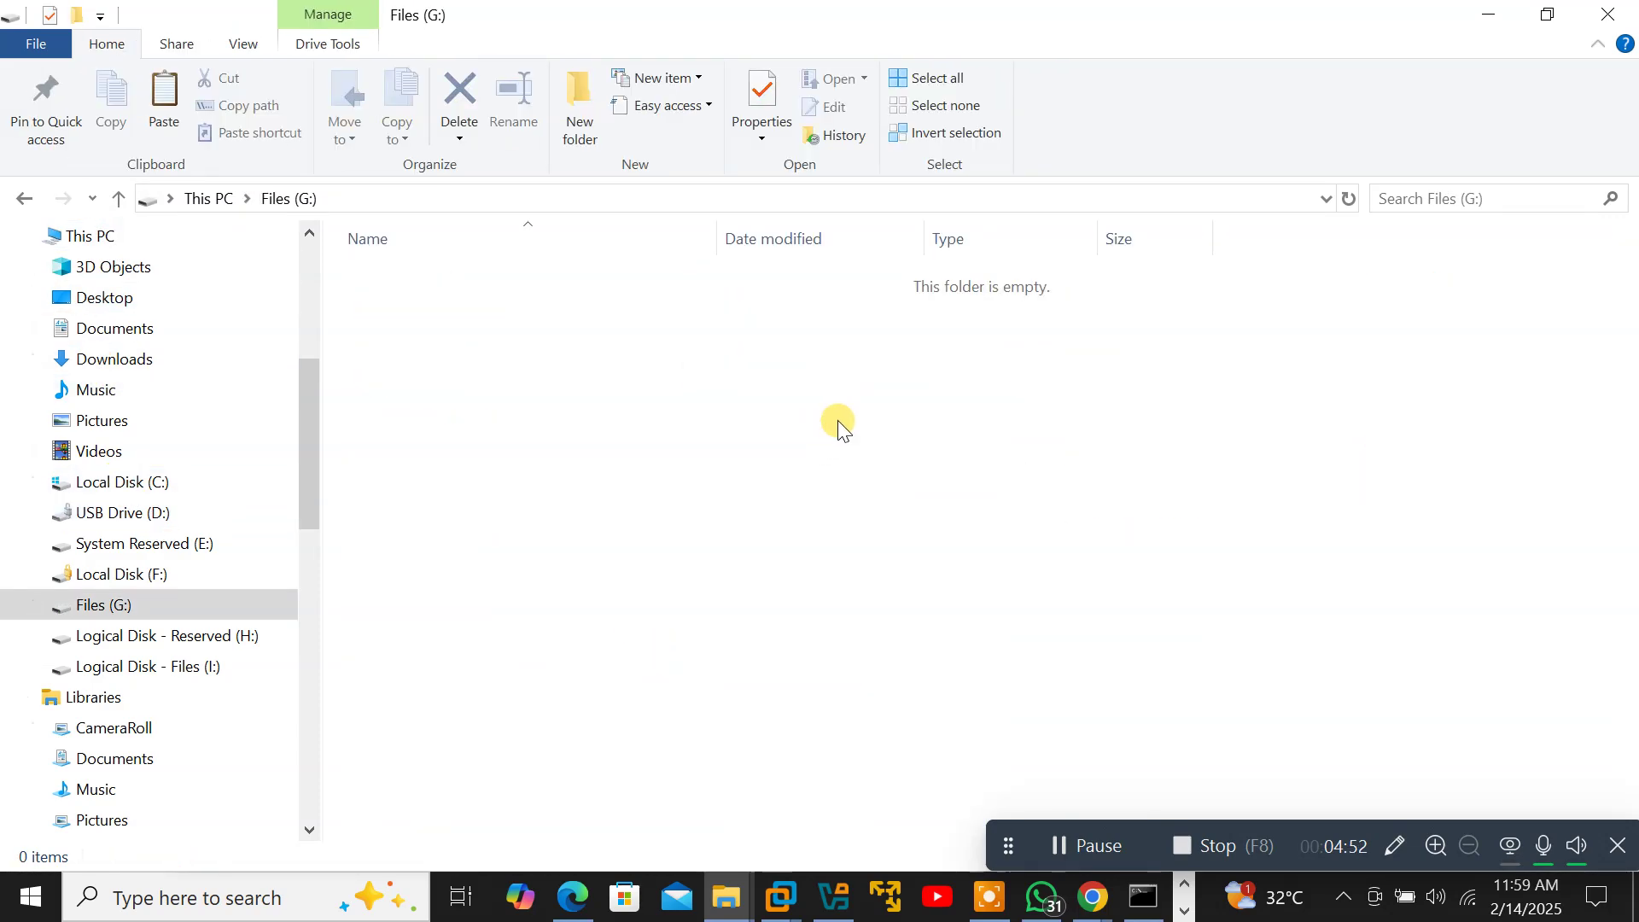
{"action": "key", "text": "ctrl+v"}
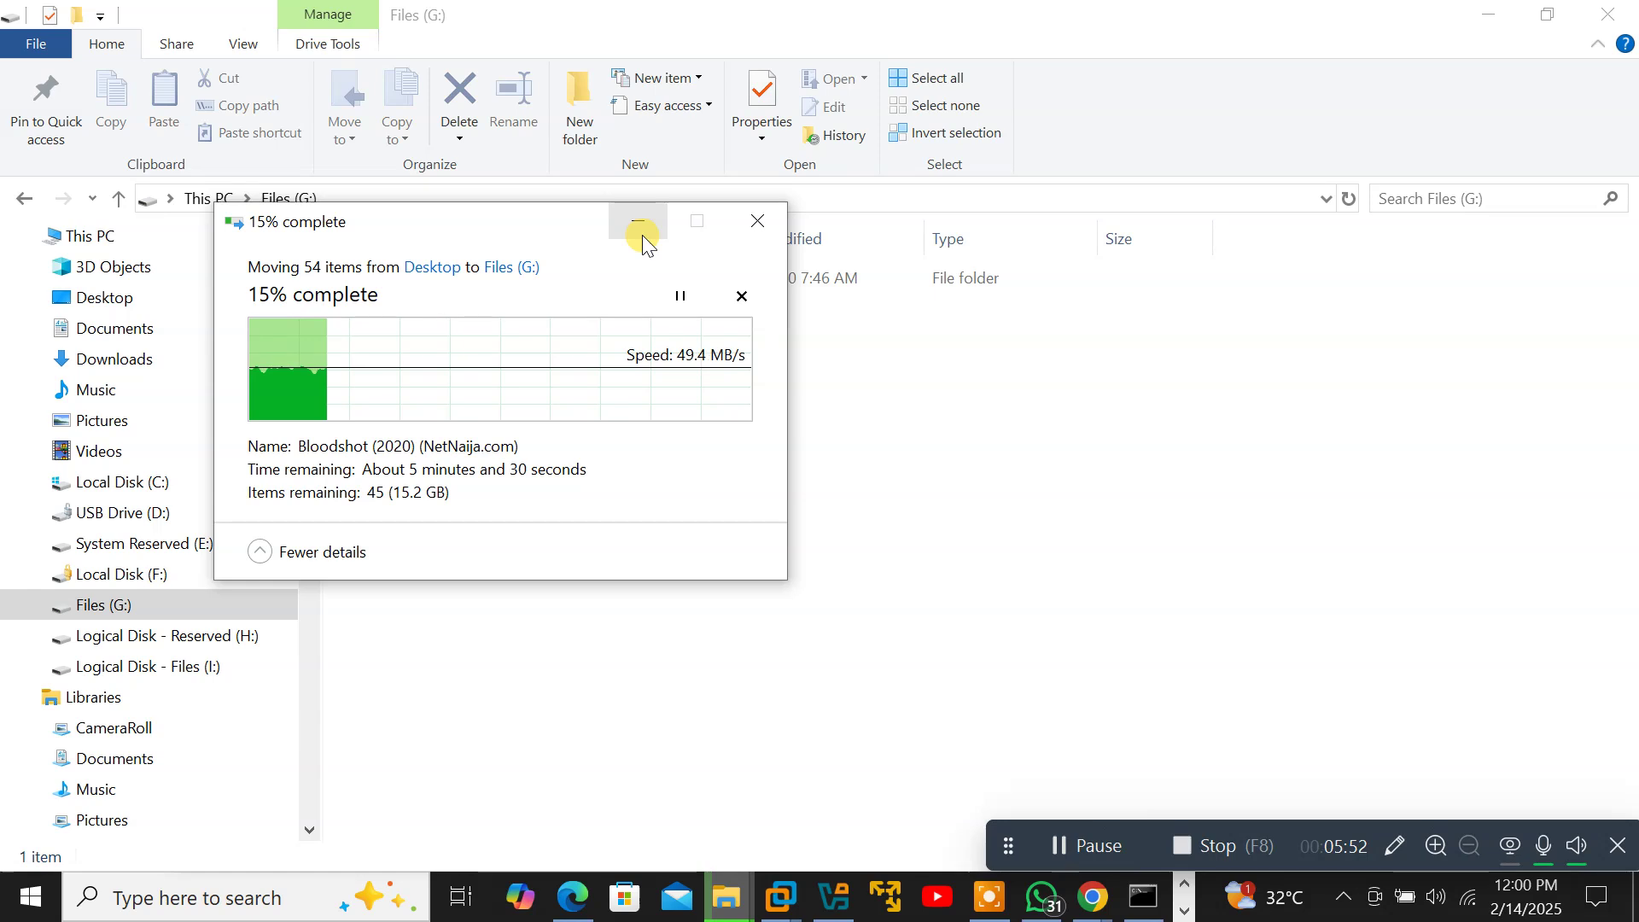
Launch Control Panel by entering 'control' in the Run box.
{"action": "left_click", "coordinate": [168, 901]}
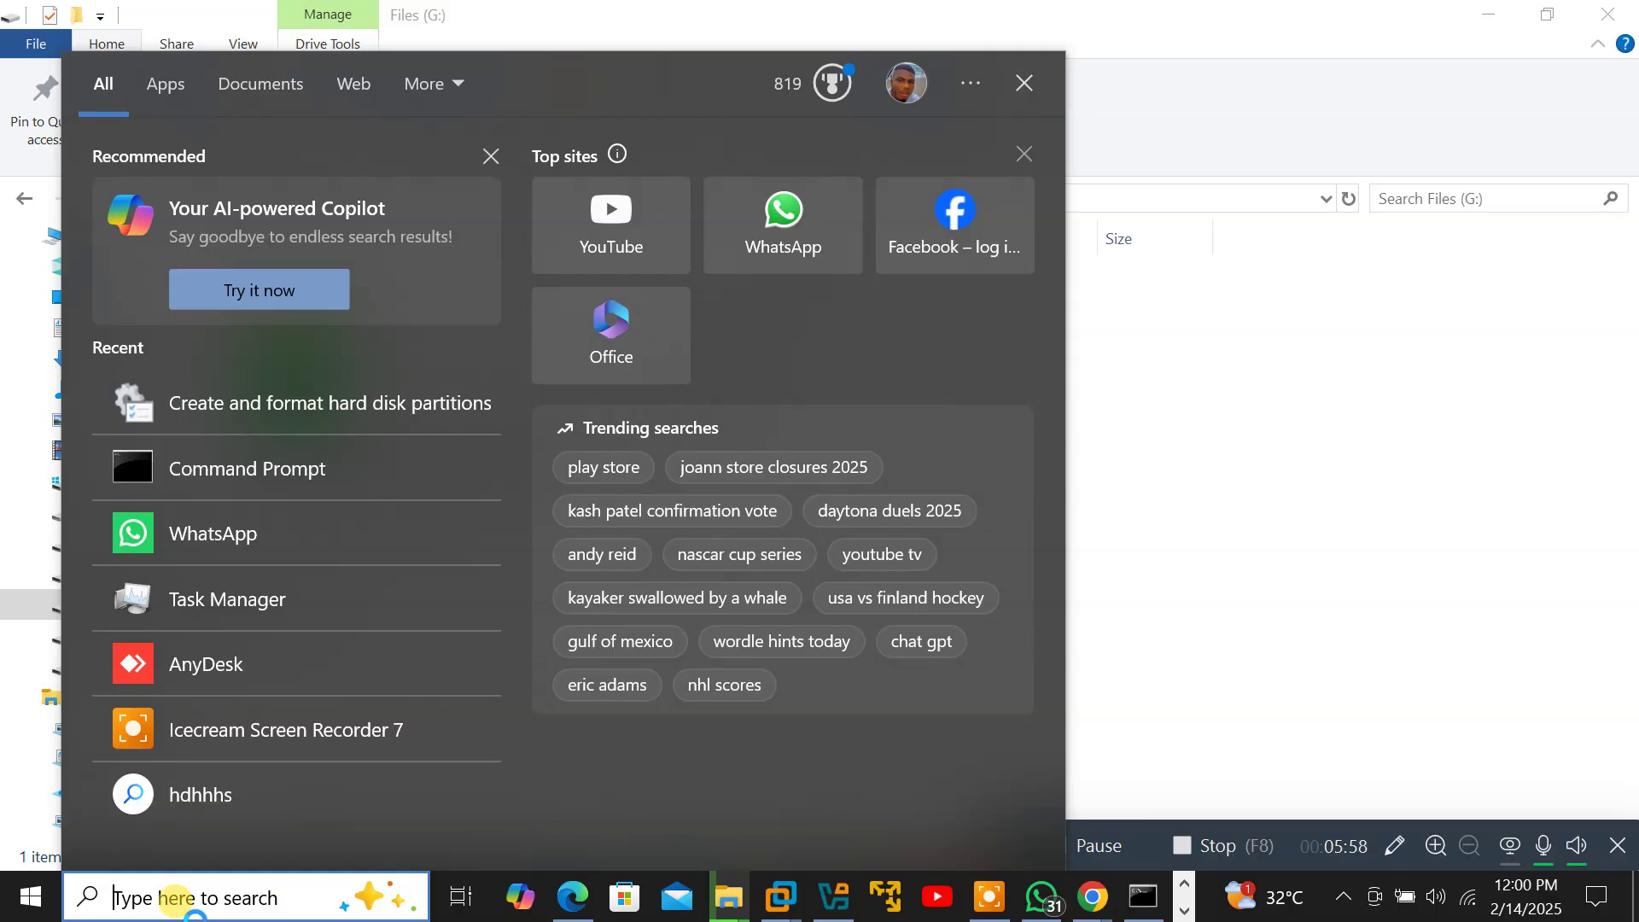
{"action": "key", "text": "super"}
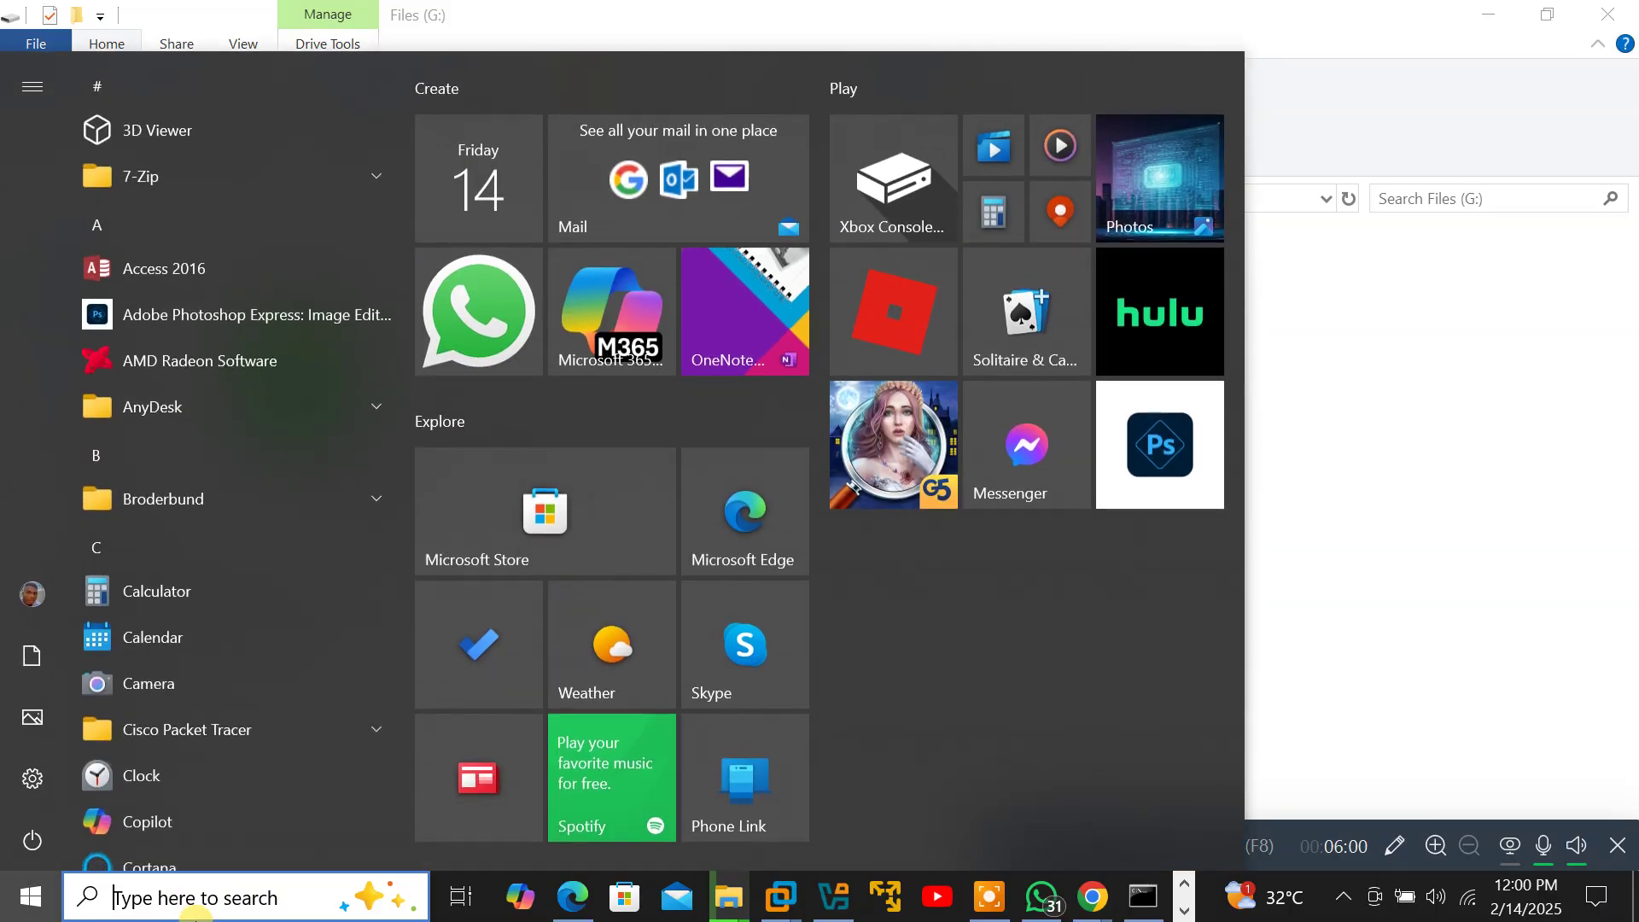
{"action": "type", "text": "run"}
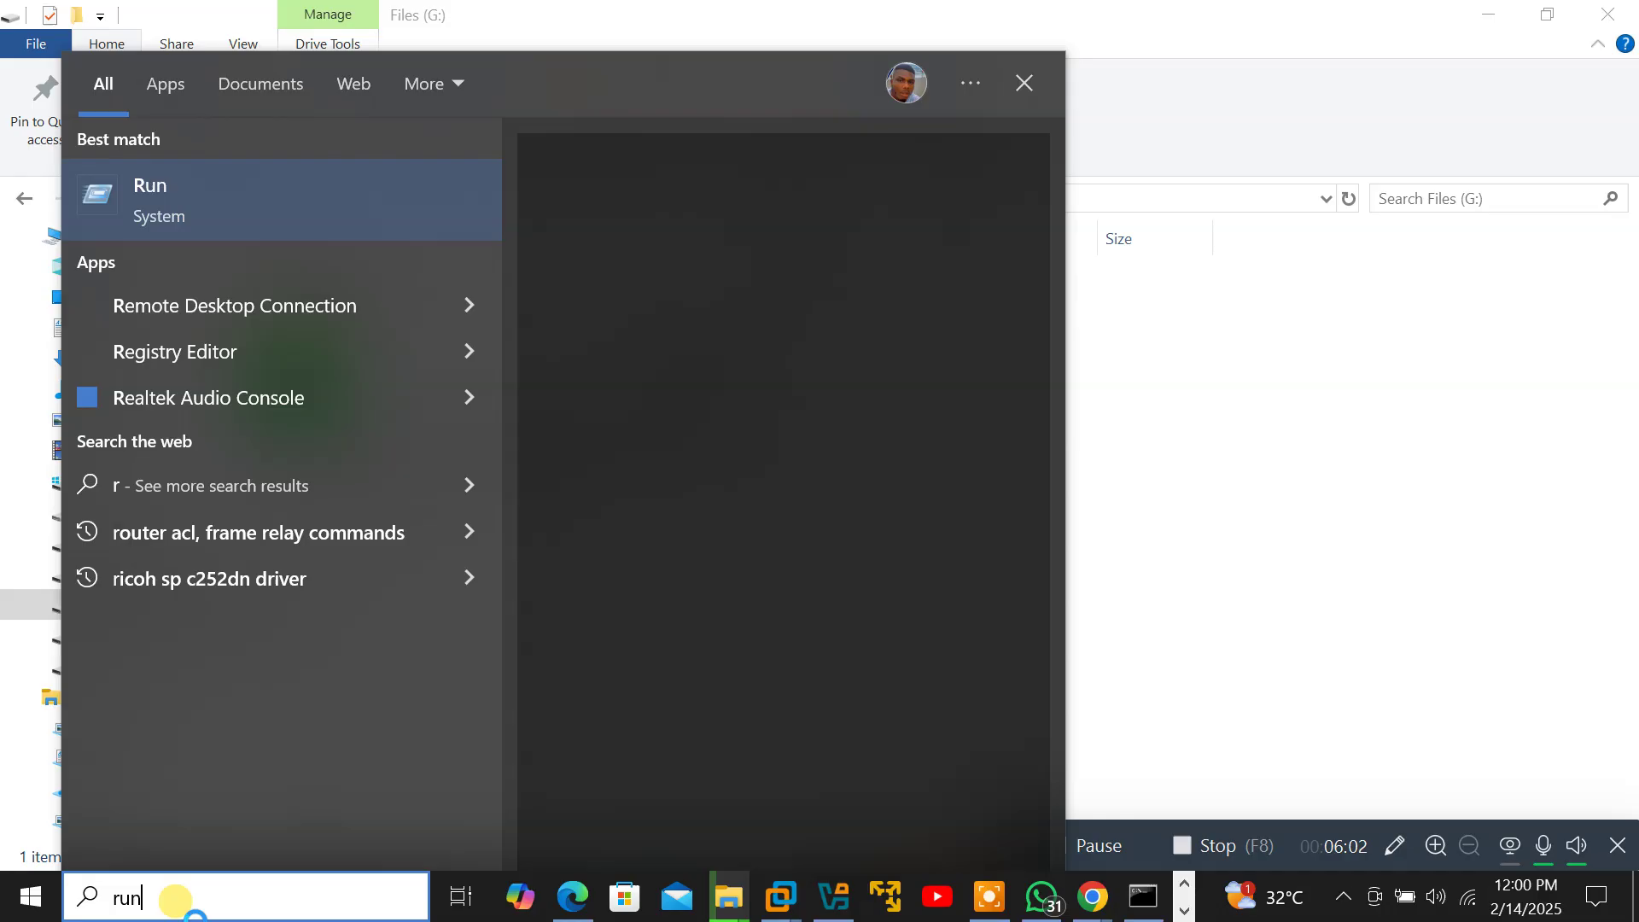
{"action": "key", "text": "Return"}
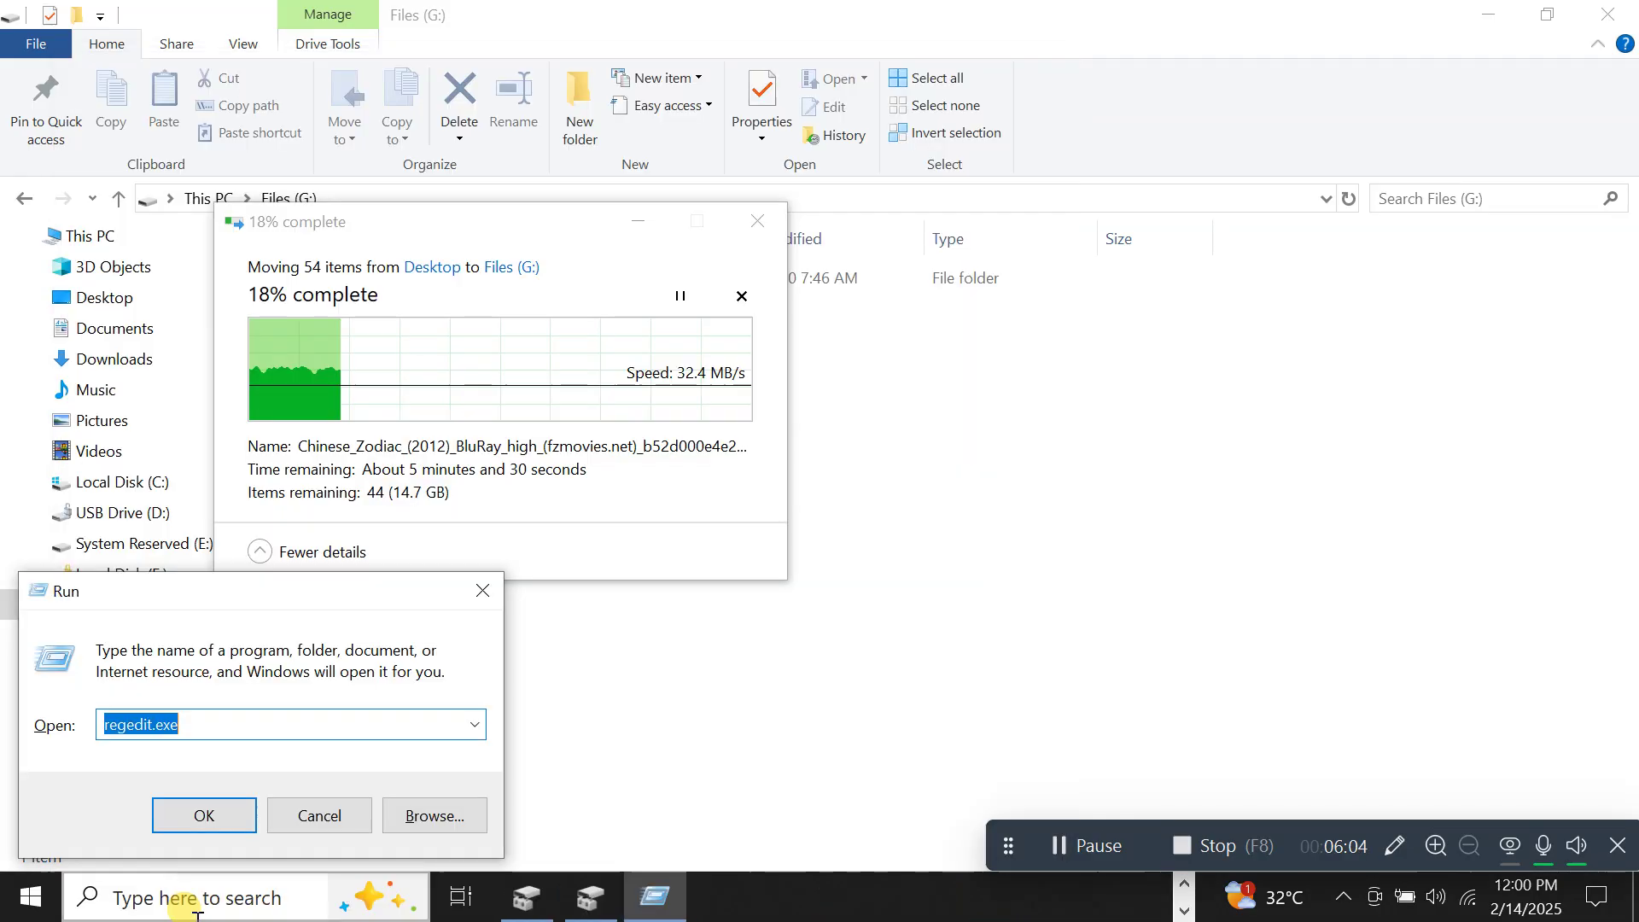
{"action": "type", "text": "cont"}
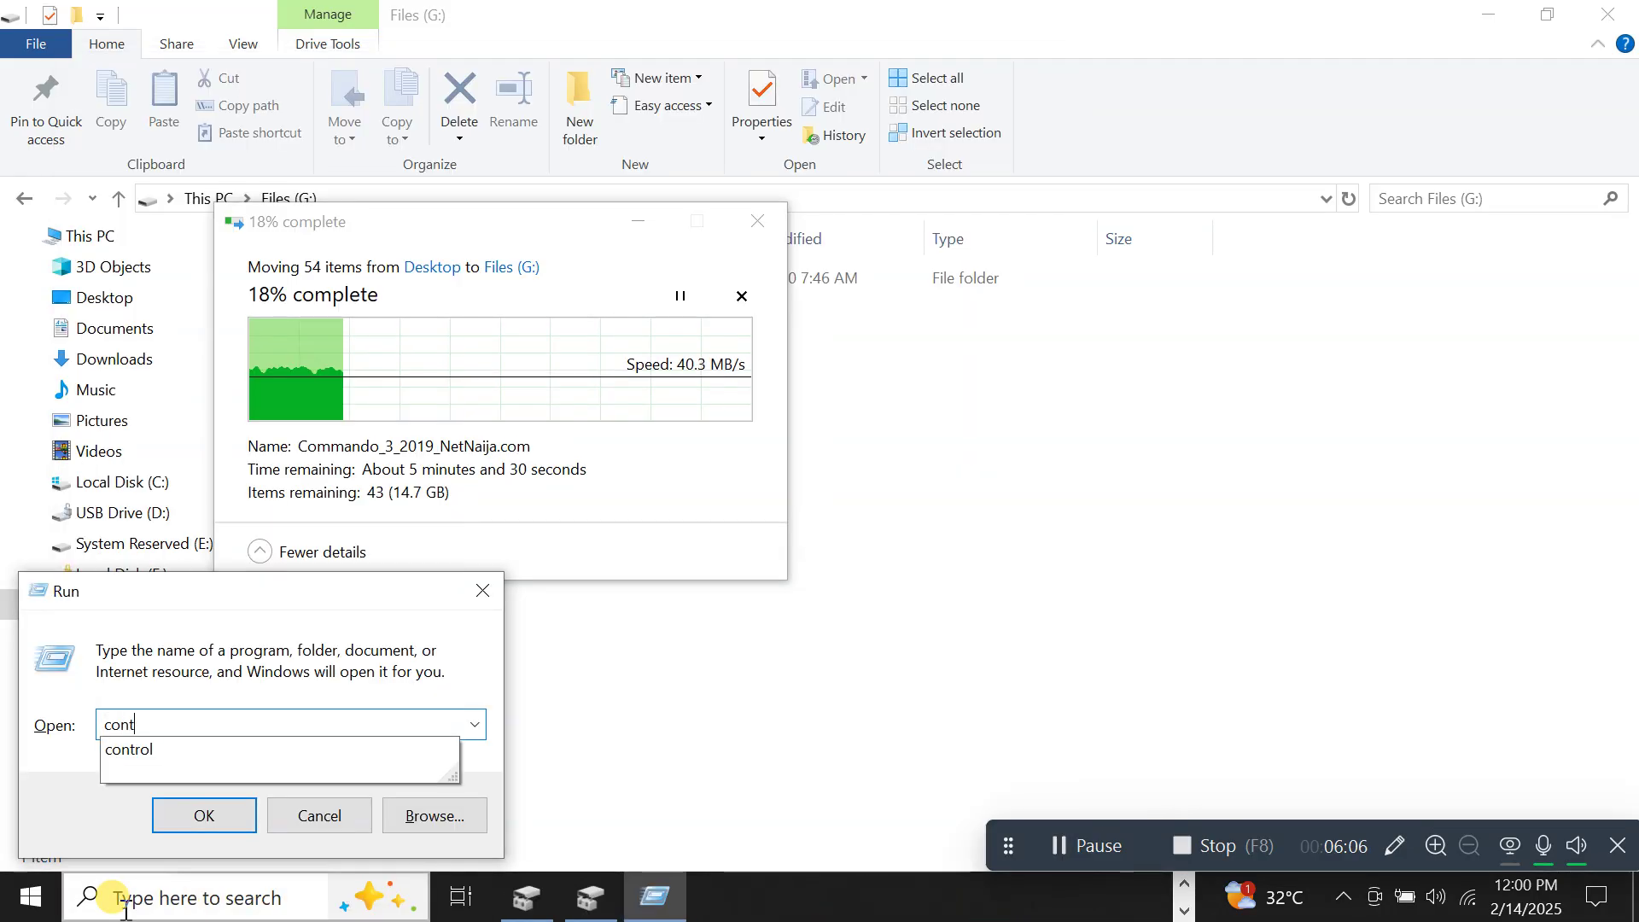
{"action": "type", "text": "rol"}
{"action": "key", "text": "Return"}
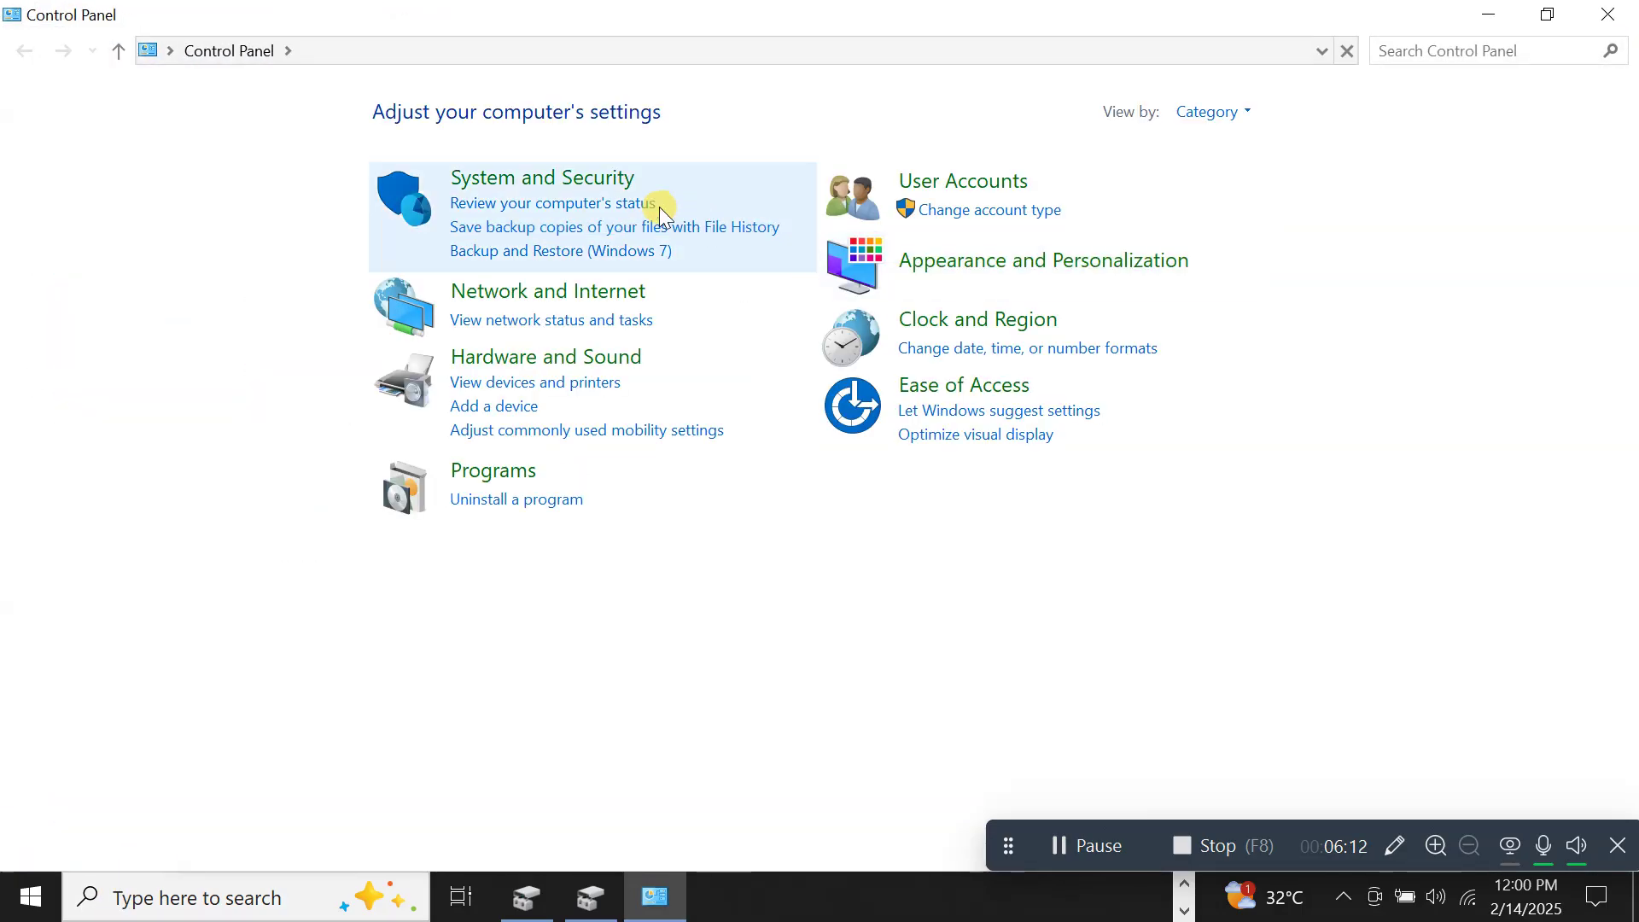
Go to System and Security > BitLocker Drive Encryption and expand the Files (G:) row.
{"action": "left_click", "coordinate": [474, 179]}
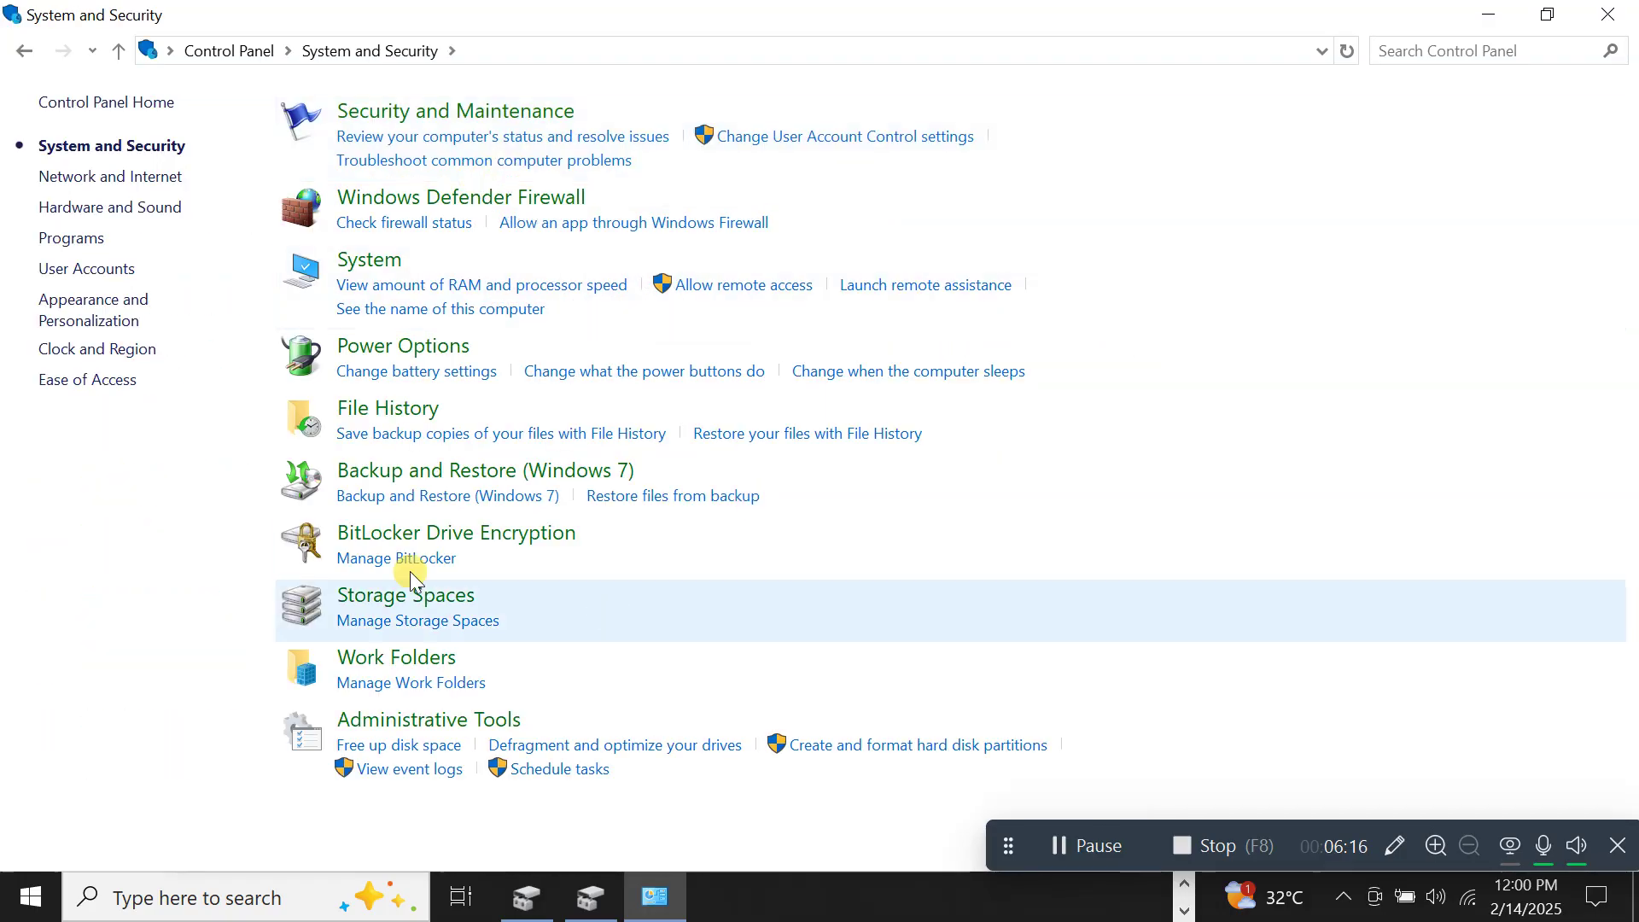
{"action": "left_click", "coordinate": [380, 538]}
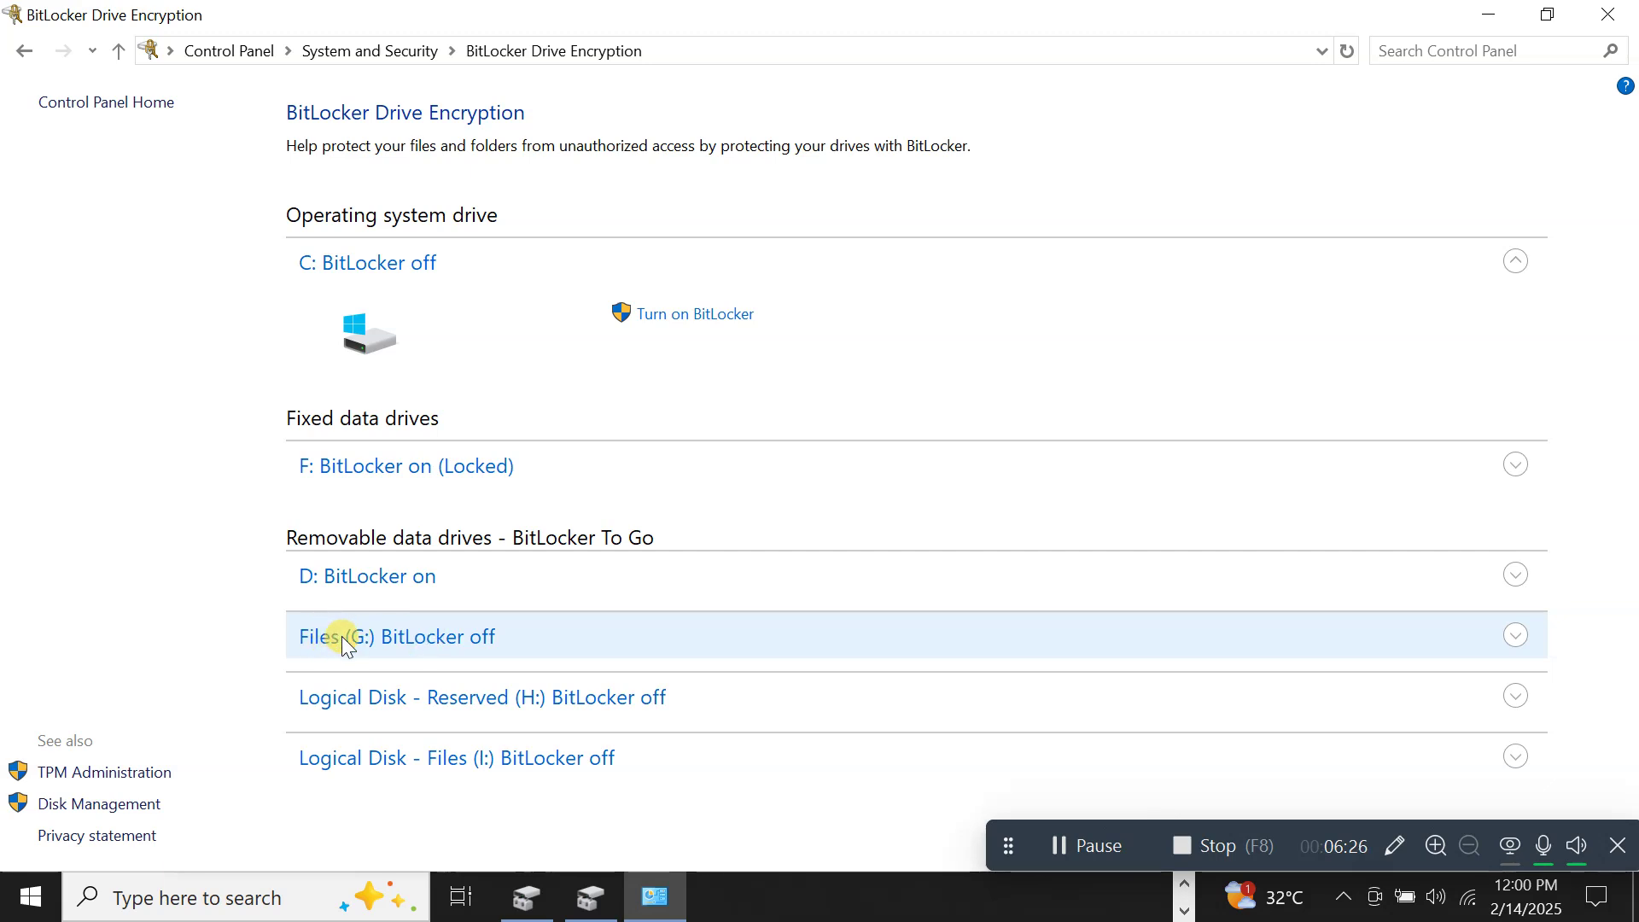
{"action": "left_click", "coordinate": [459, 647]}
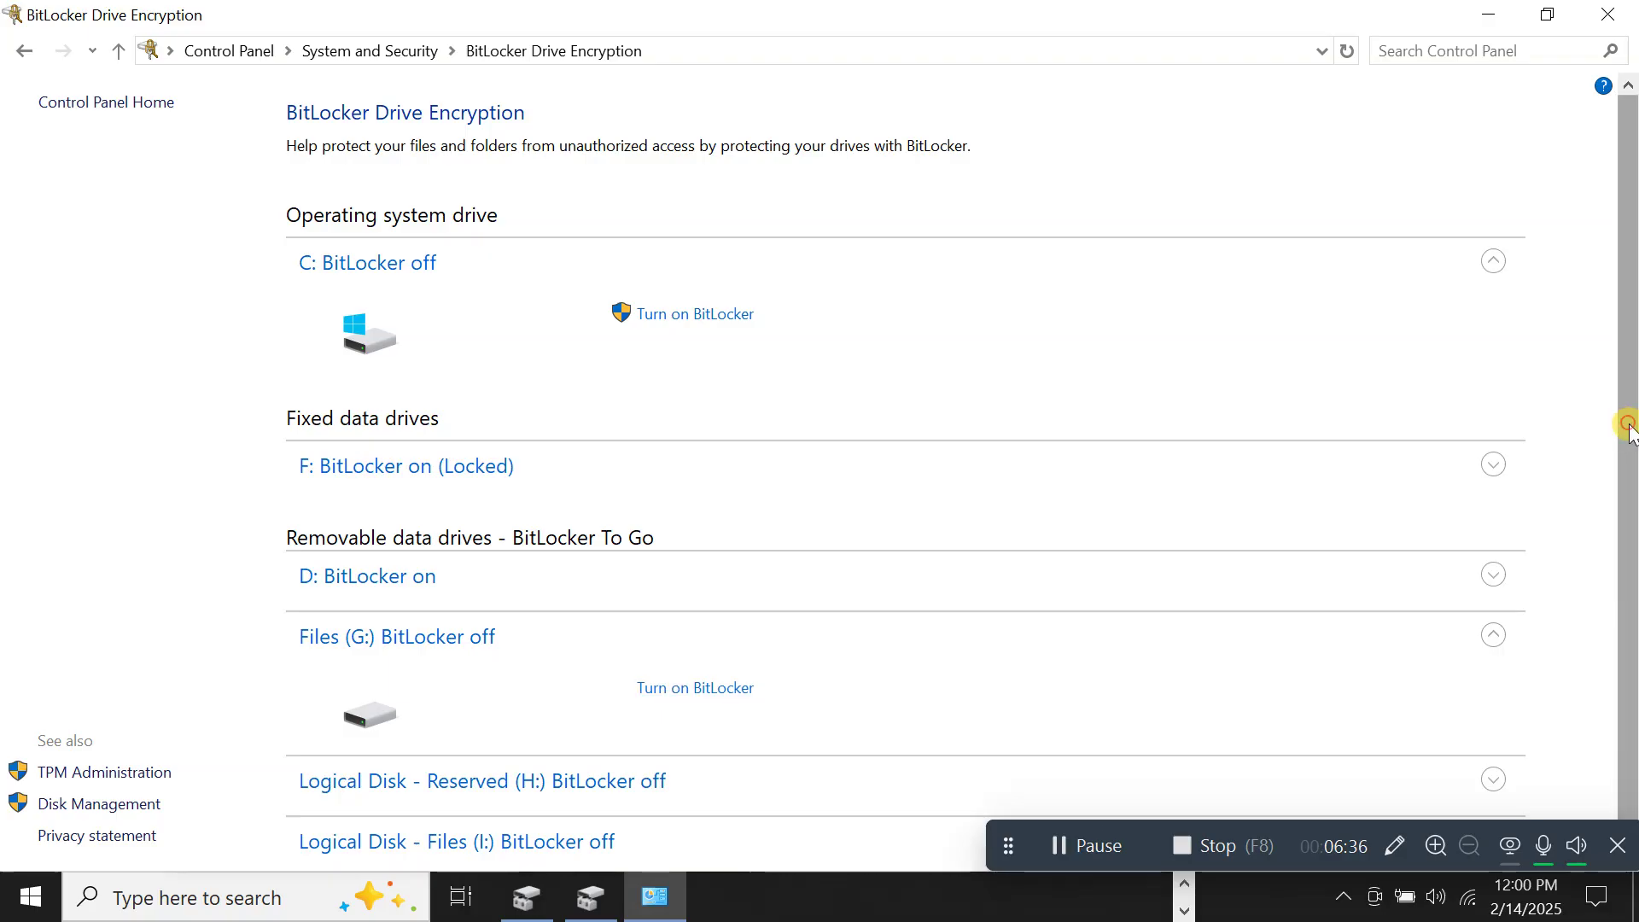
{"action": "left_click_drag", "start_coordinate": [1630, 427], "coordinate": [1633, 551]}
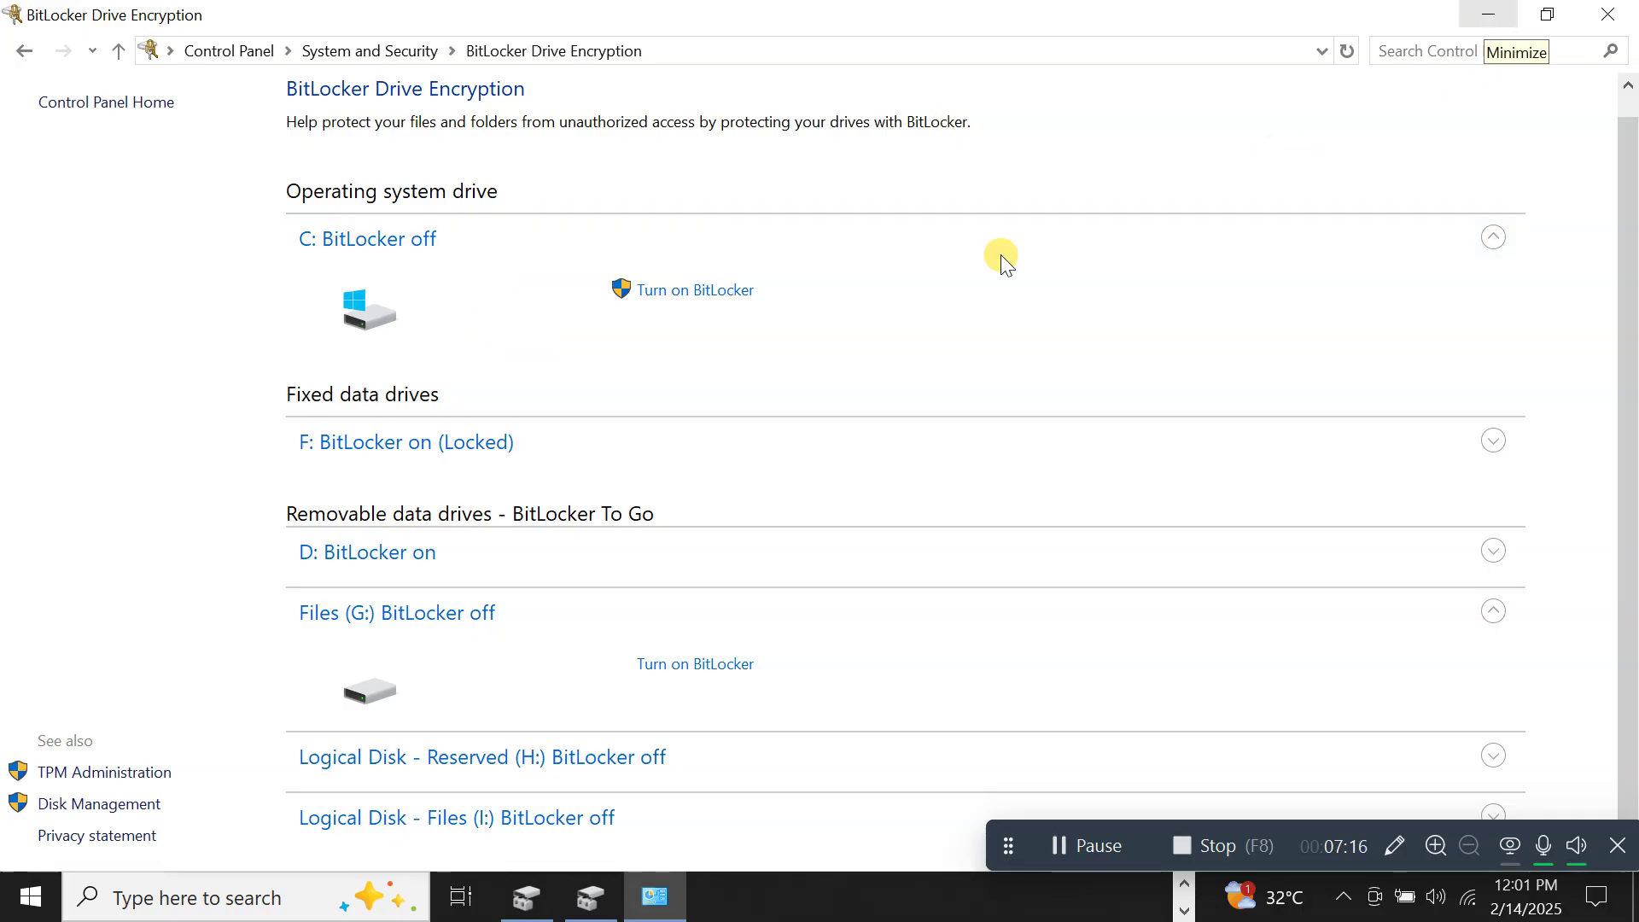
Restore the Files (G:) move progress window, now at 54% with 20 items left.
{"action": "left_click", "coordinate": [1189, 887]}
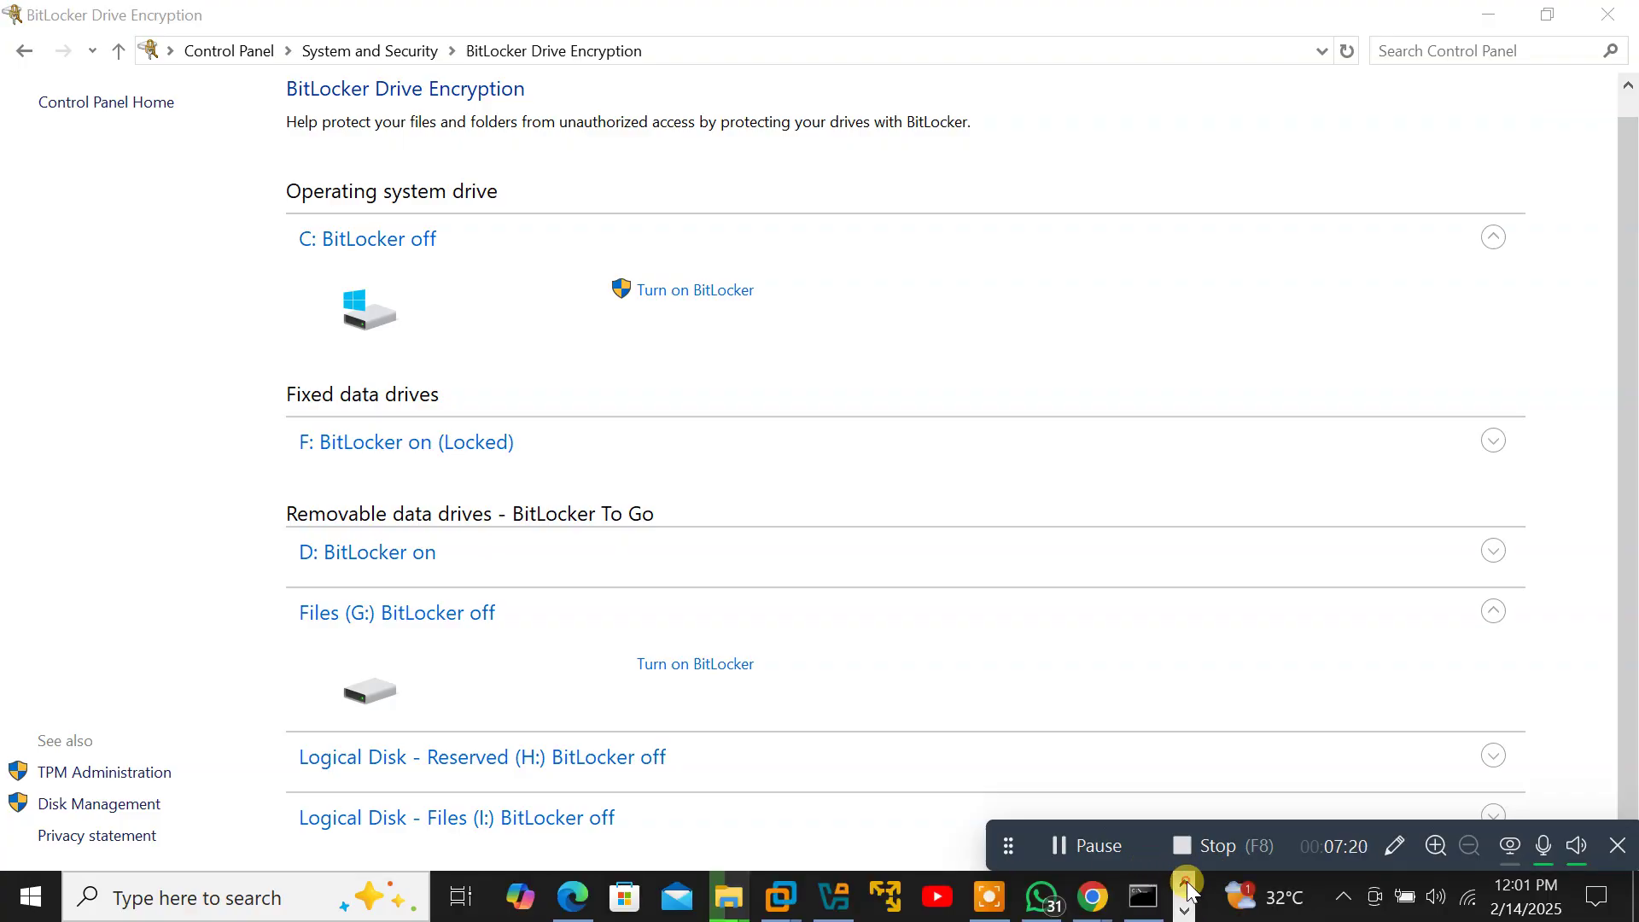
{"action": "mouse_move", "coordinate": [728, 897]}
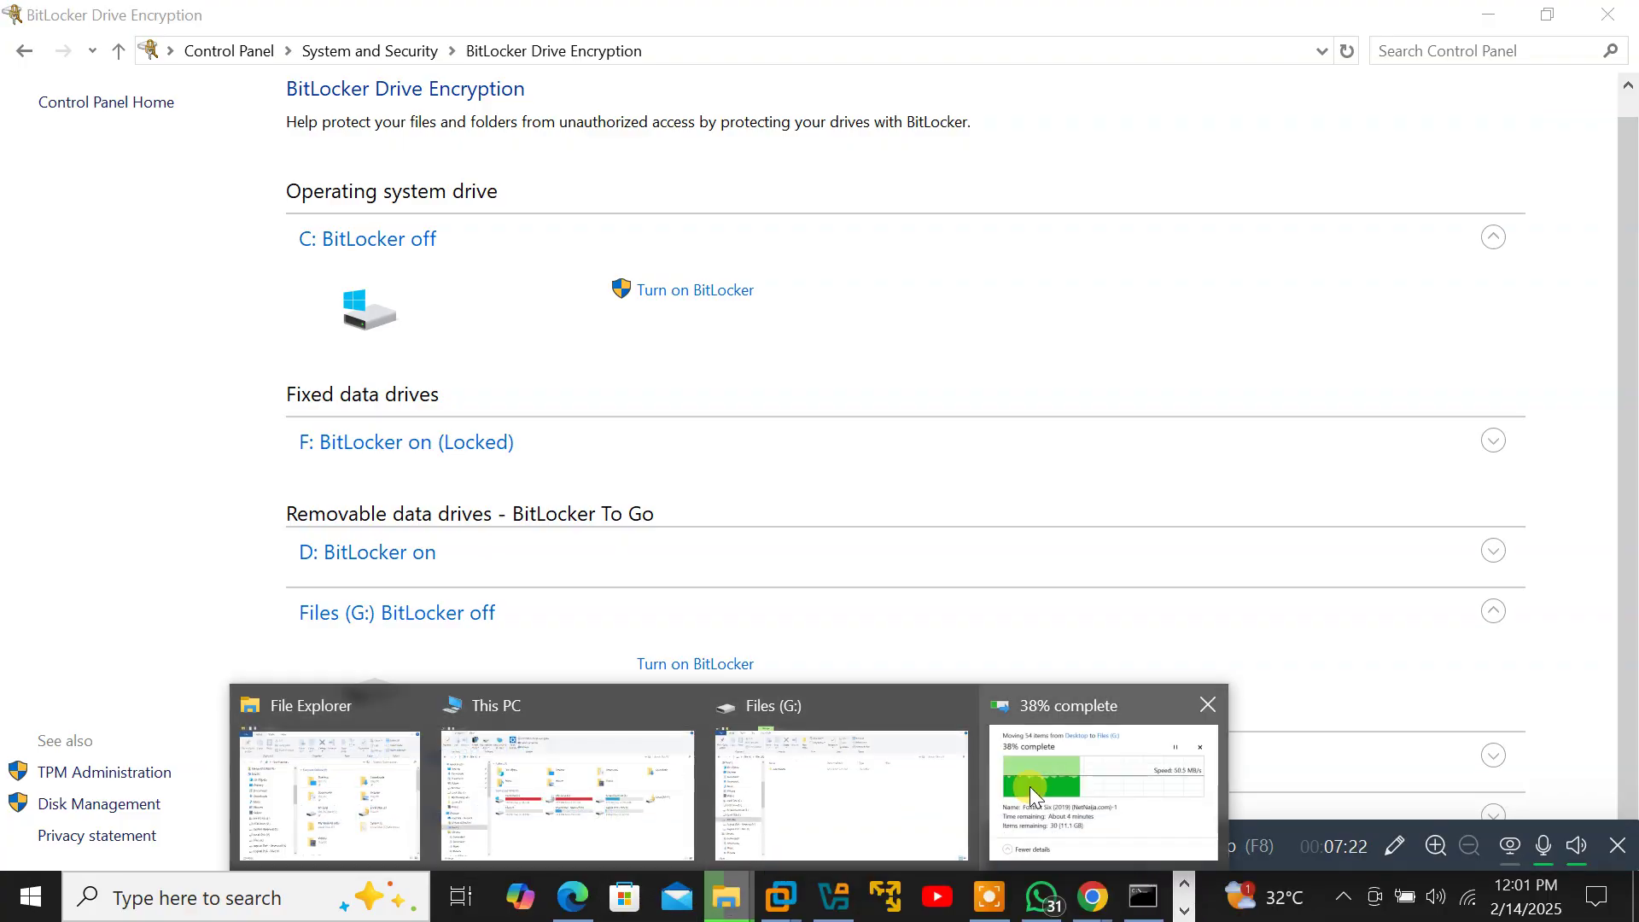
{"action": "left_click", "coordinate": [1034, 796]}
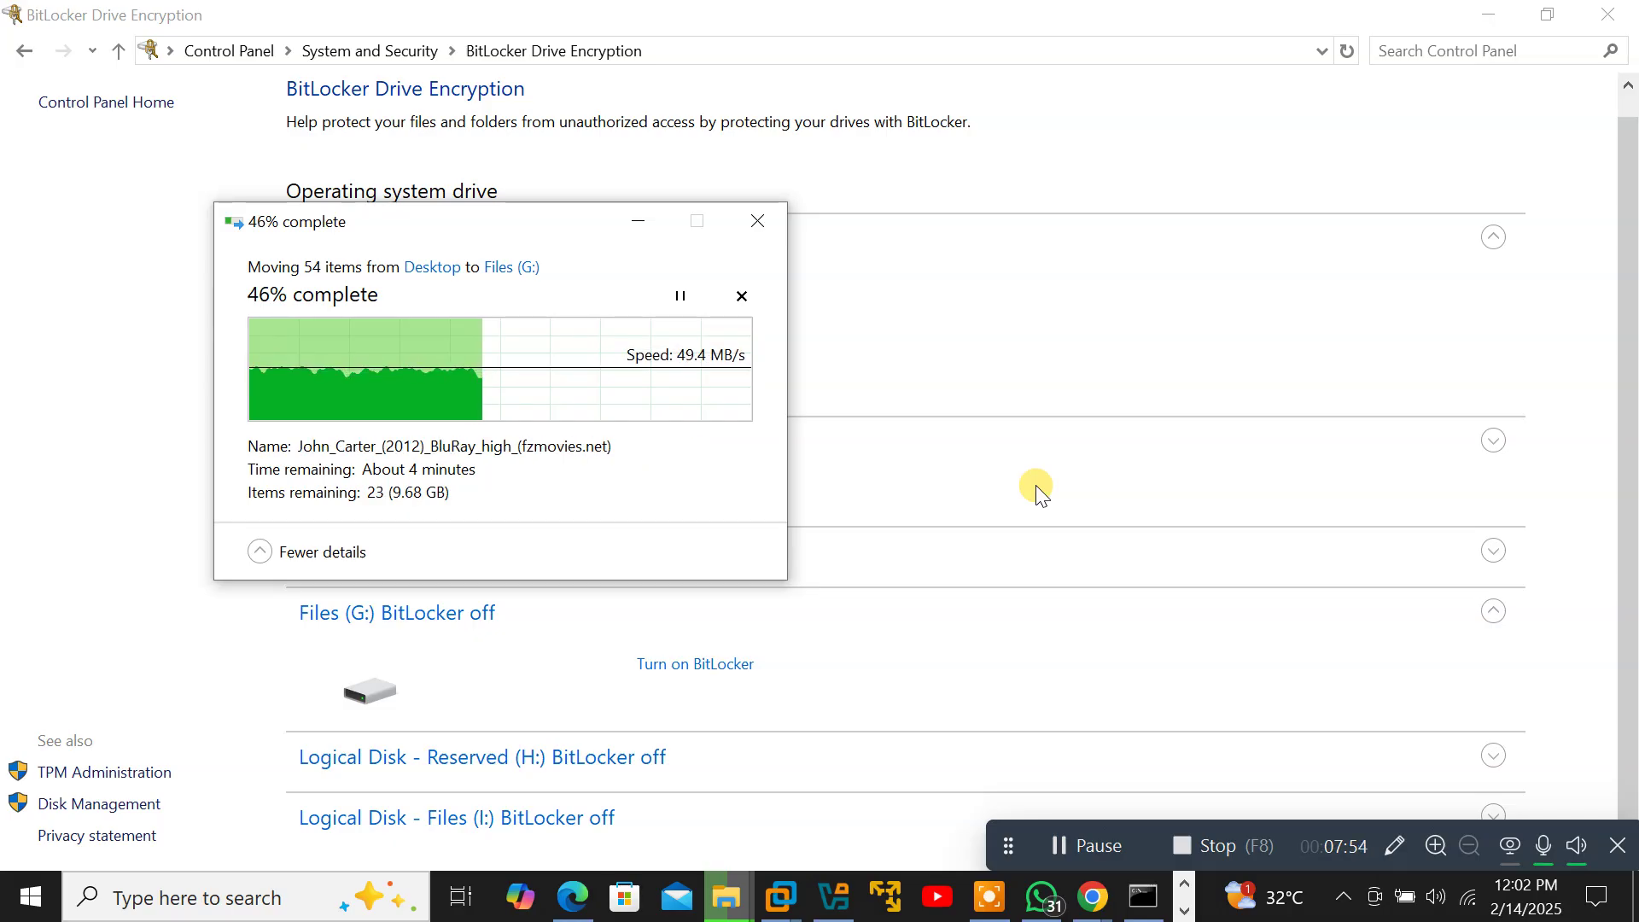
{"action": "left_click", "coordinate": [1581, 844]}
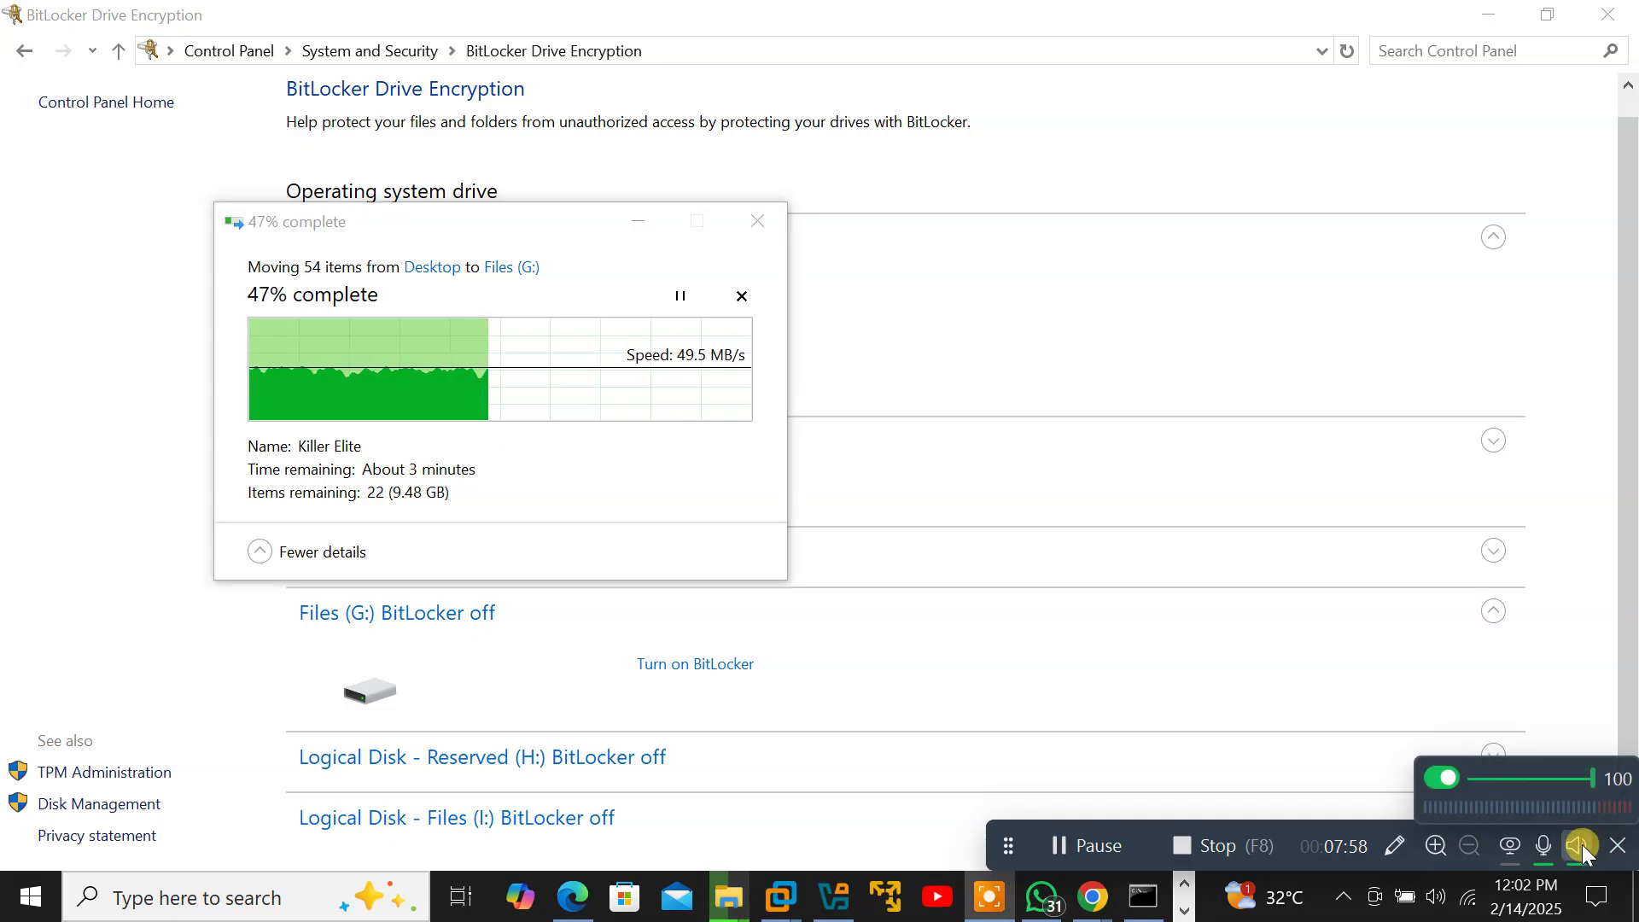
{"action": "left_click", "coordinate": [1581, 844]}
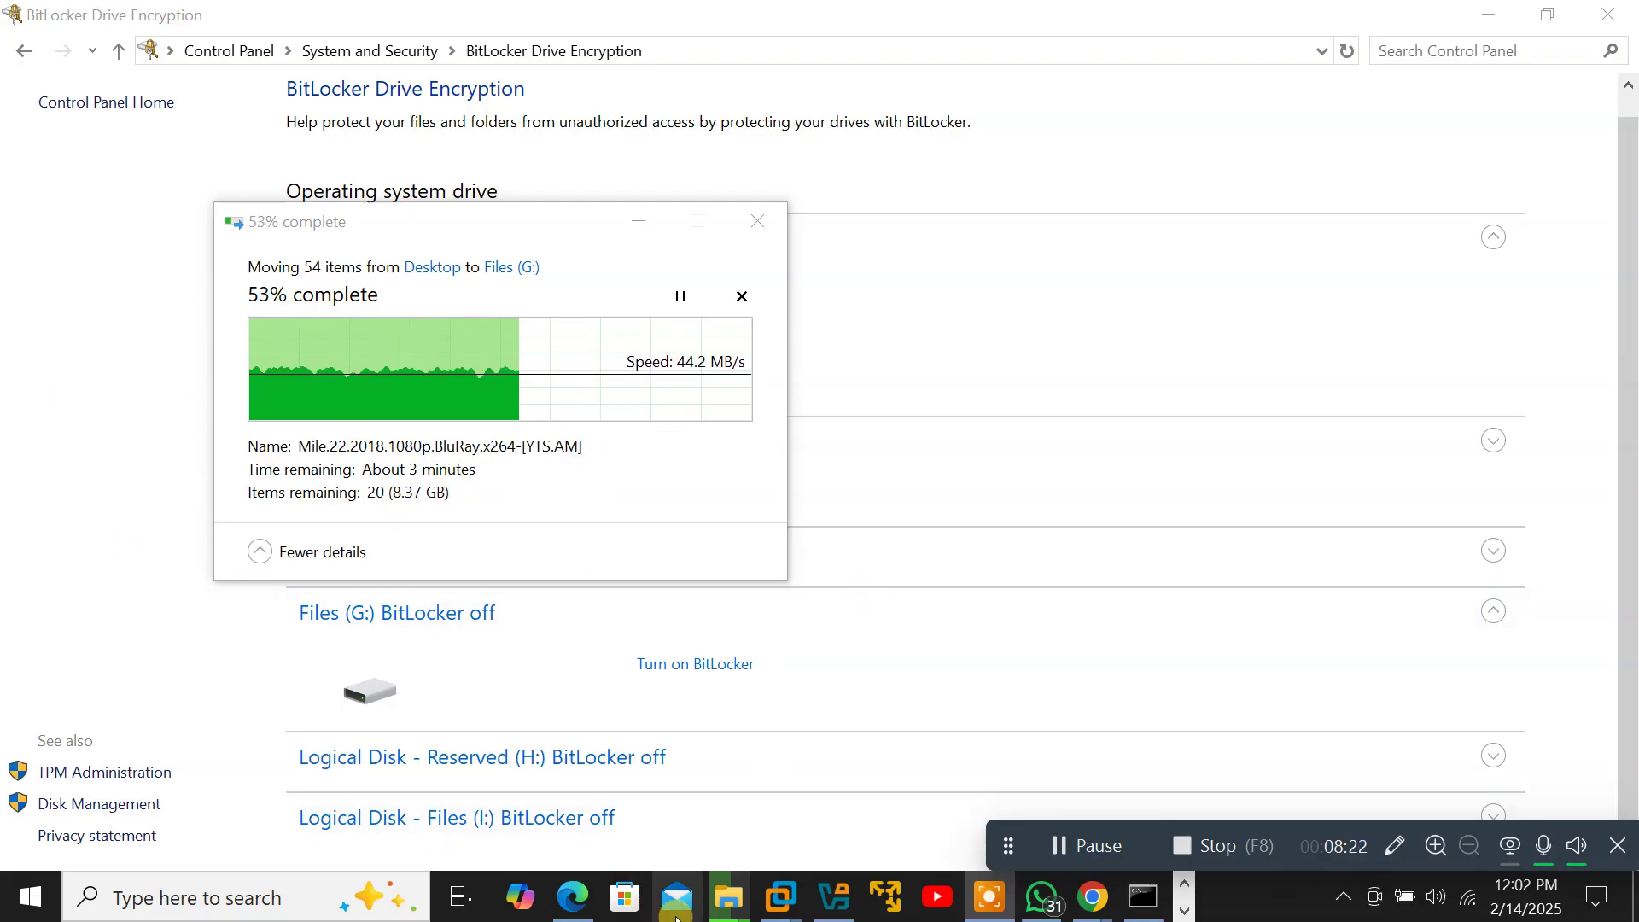
Switch to the This PC window from the File Explorer taskbar previews.
{"action": "mouse_move", "coordinate": [707, 897]}
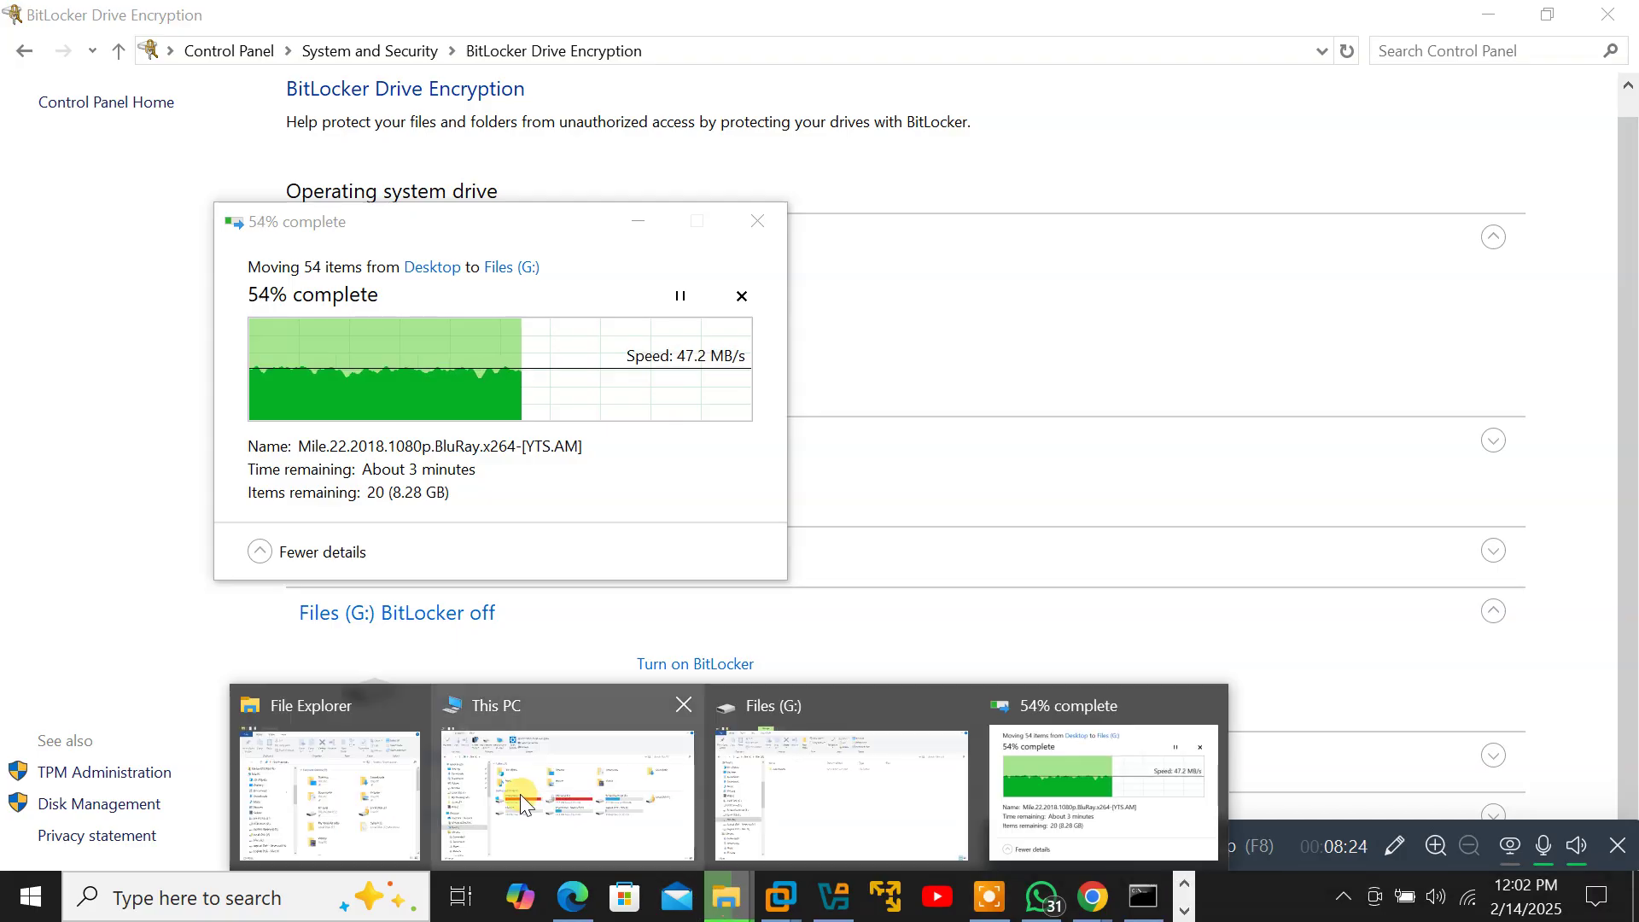
{"action": "left_click", "coordinate": [520, 794]}
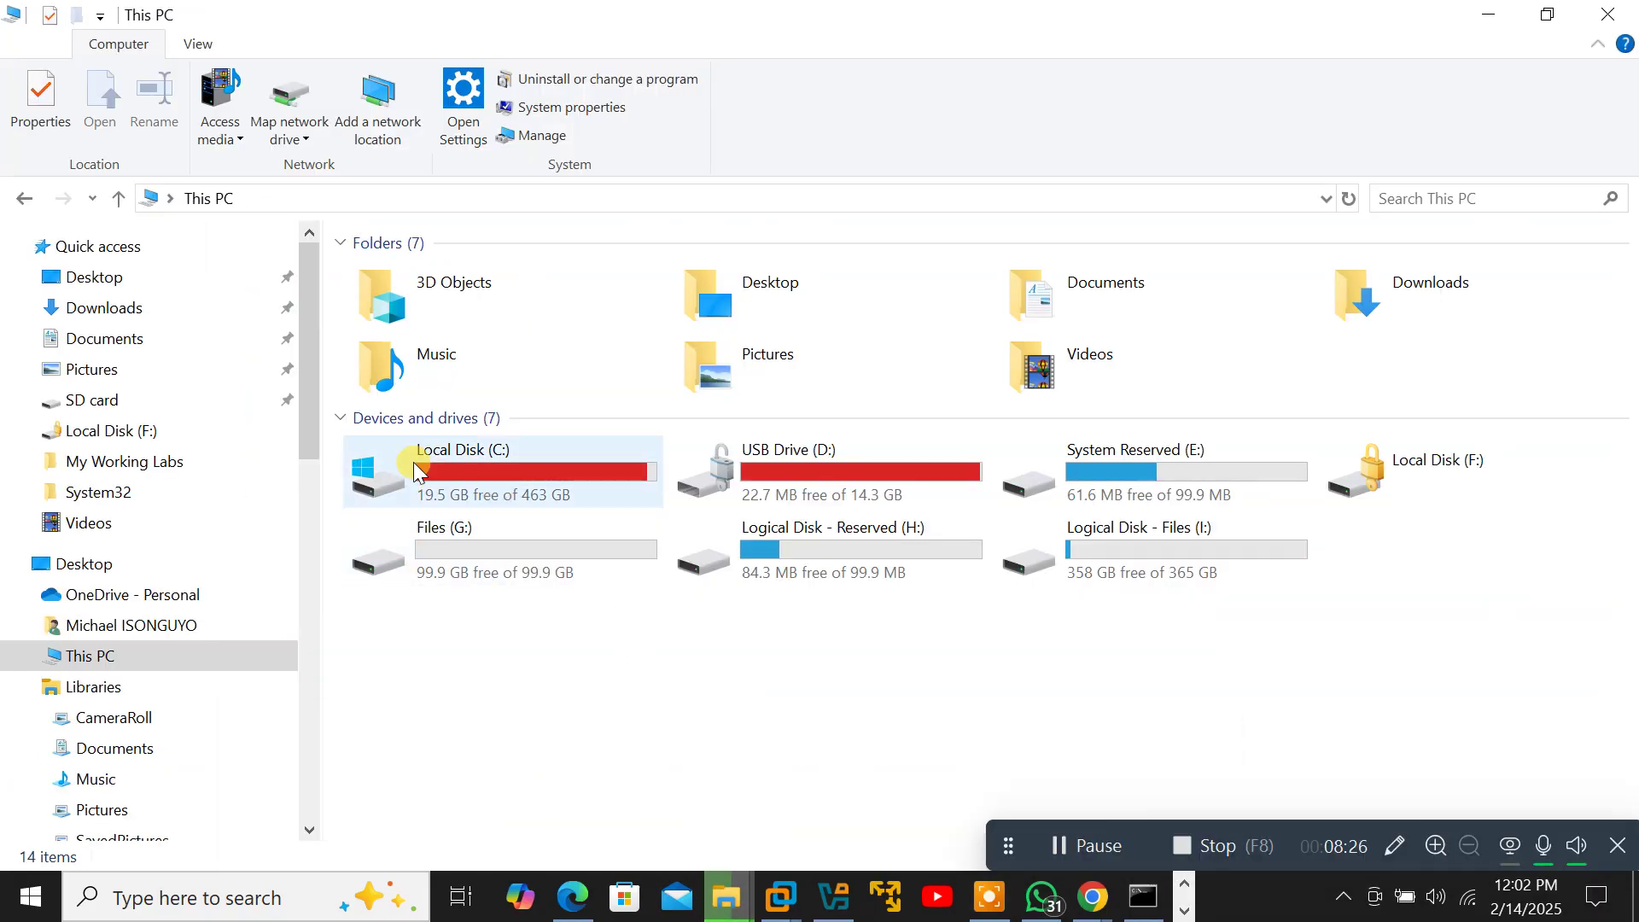
{"action": "mouse_move", "coordinate": [424, 503]}
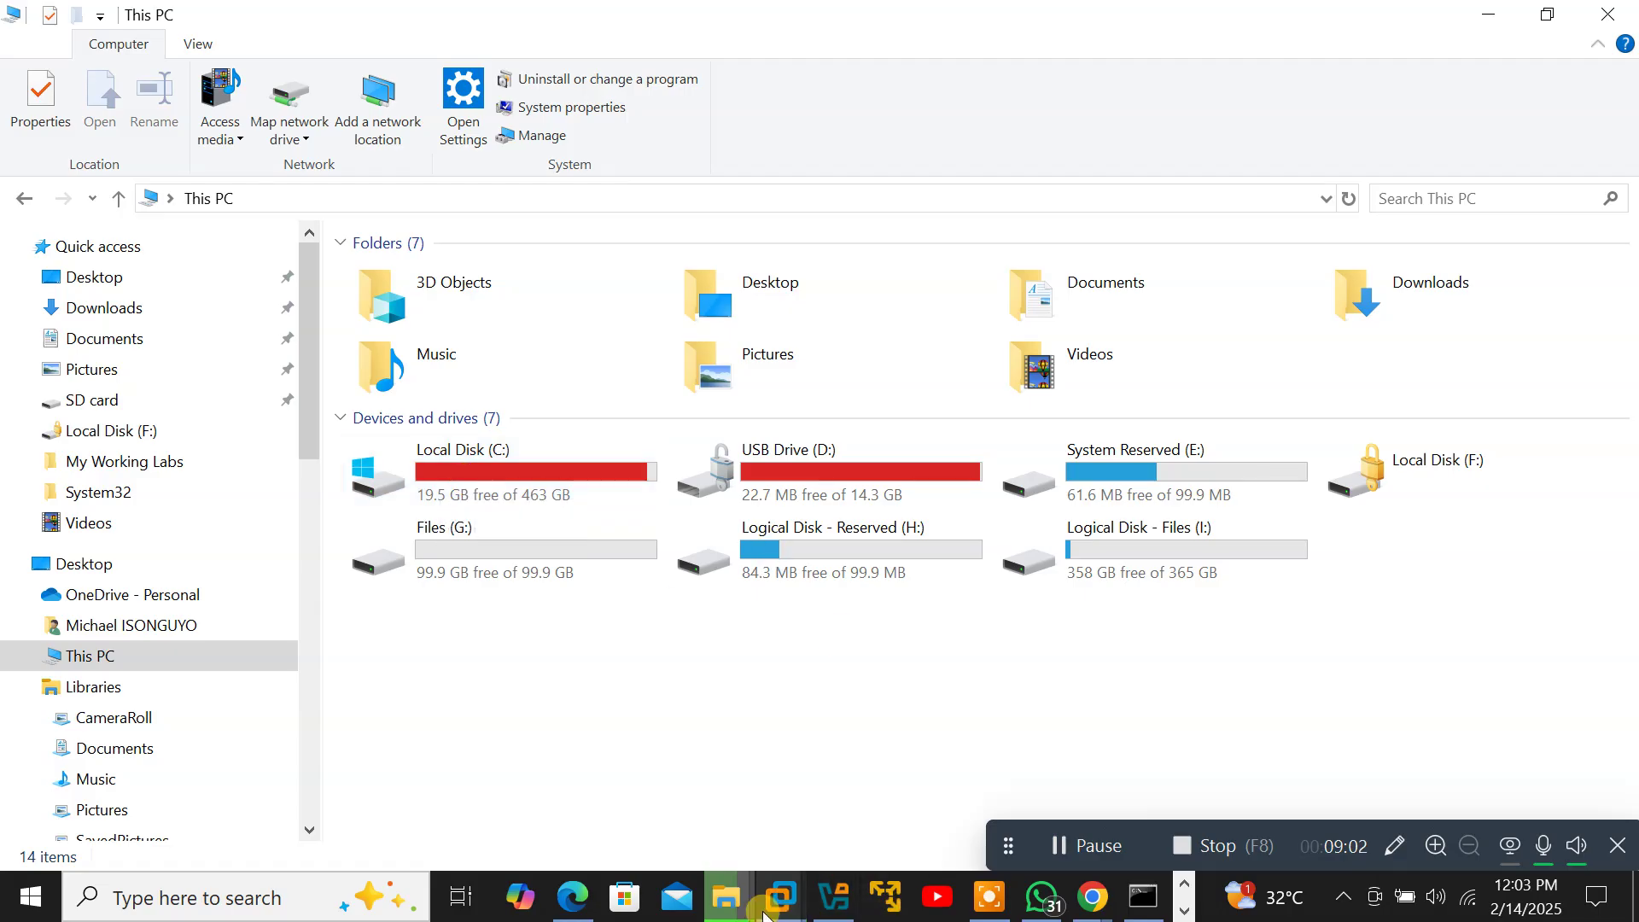
Bring the Files (G:) move progress dialog forward, move it to the top centre, then minimize it.
{"action": "mouse_move", "coordinate": [745, 912]}
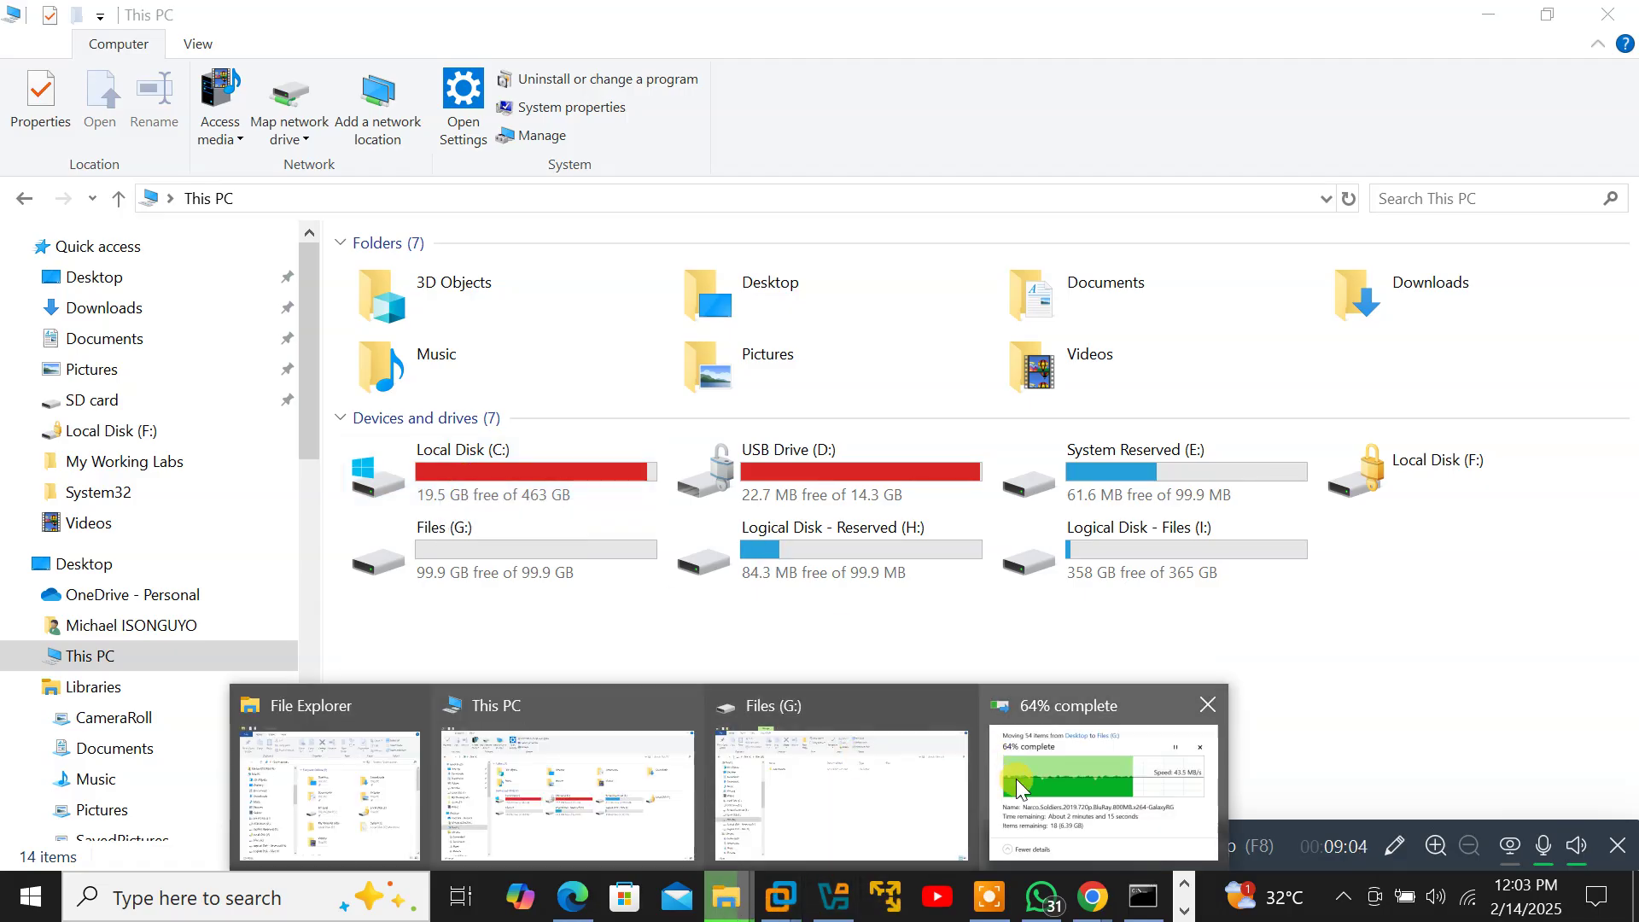
{"action": "left_click", "coordinate": [1019, 786]}
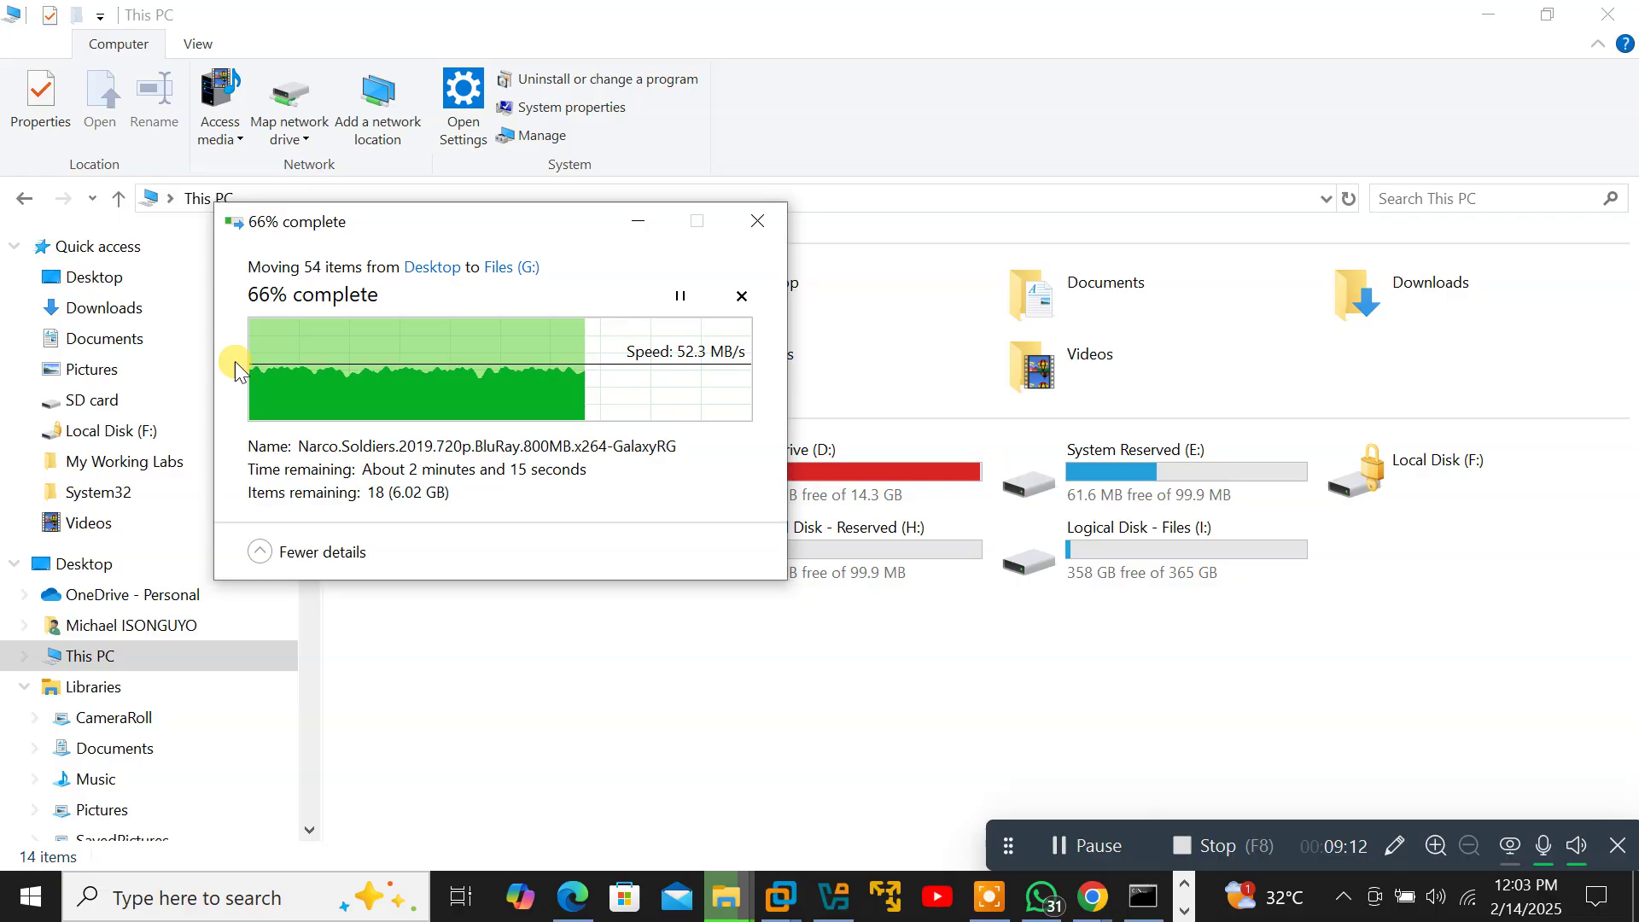
{"action": "left_click_drag", "start_coordinate": [370, 231], "coordinate": [744, 81]}
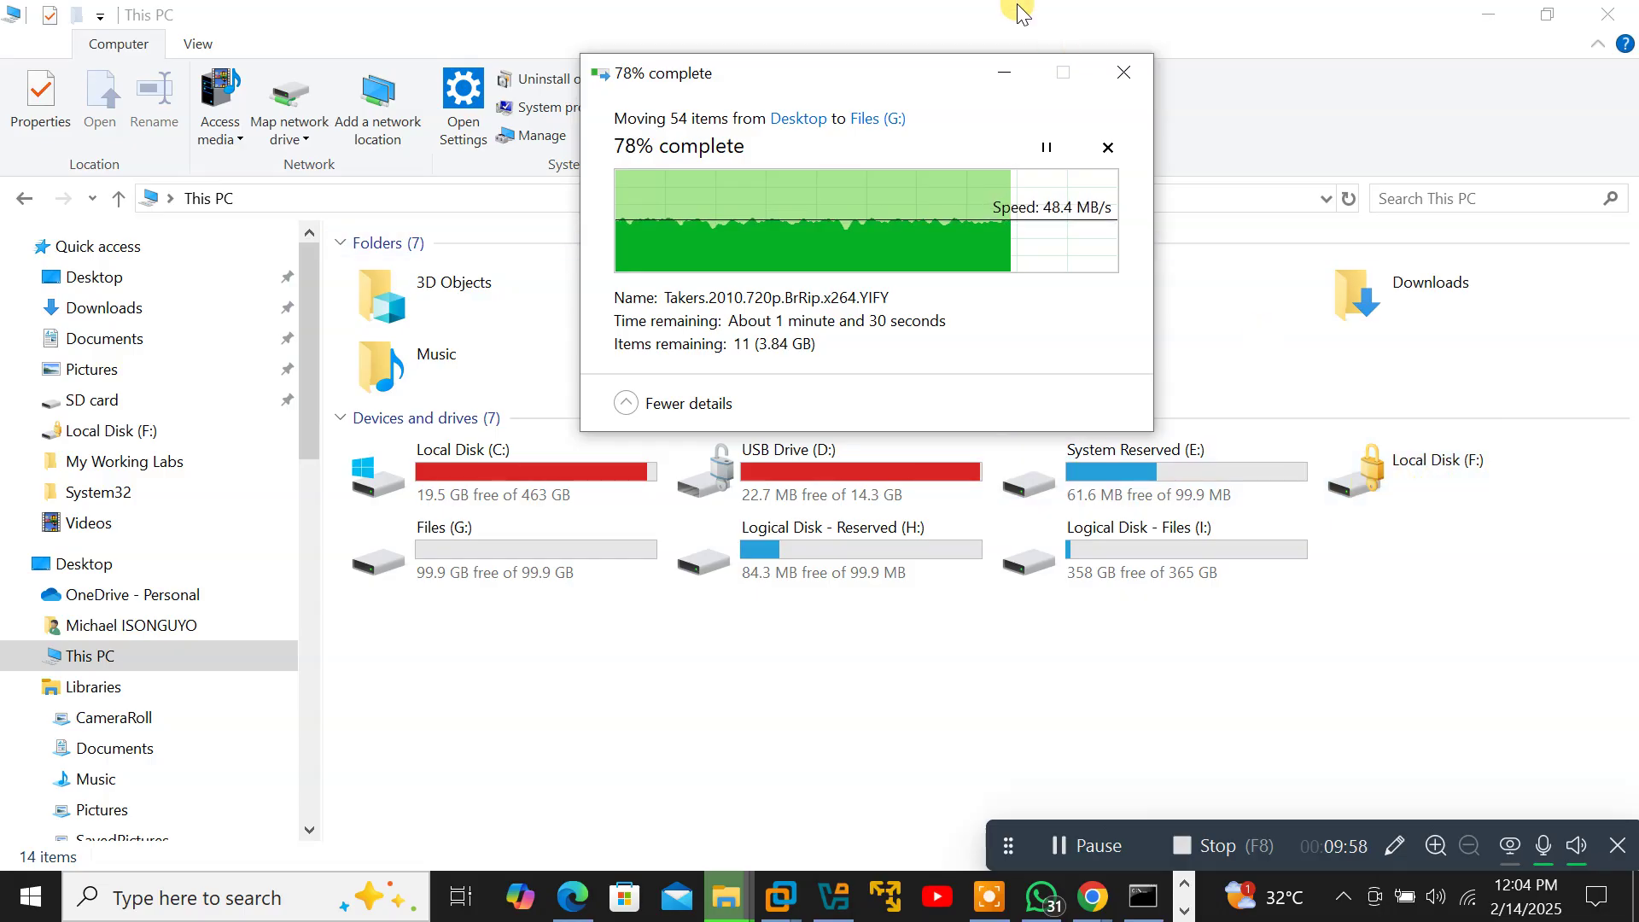
{"action": "left_click", "coordinate": [1004, 73]}
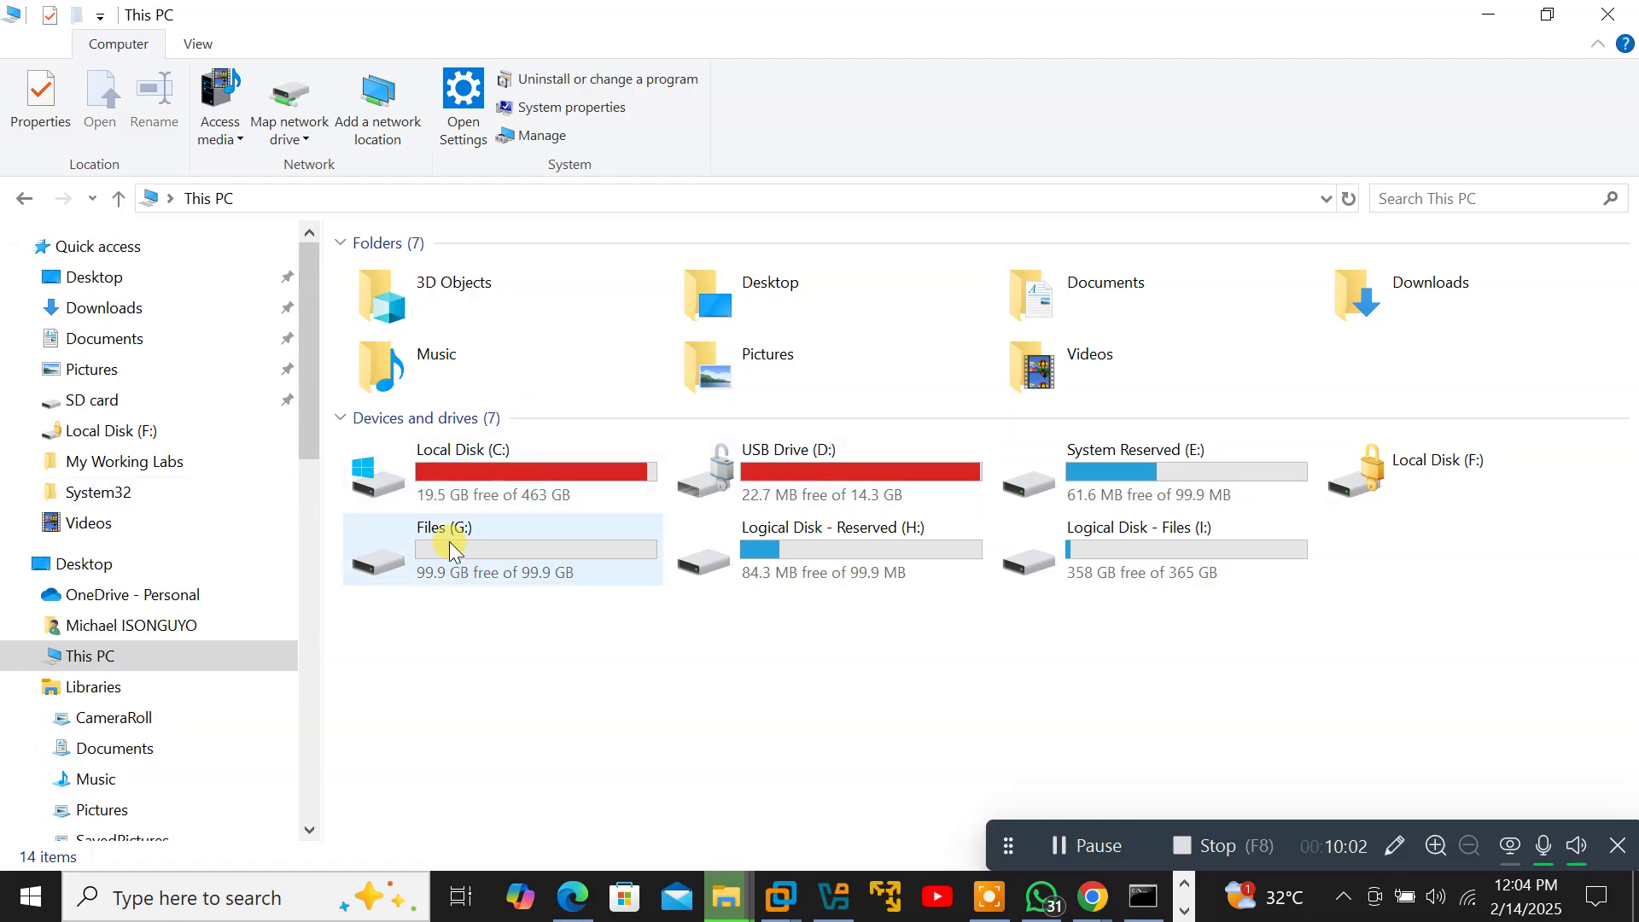
Open locked drive F: and submit a BitLocker password, shown in plain text.
{"action": "double_click", "coordinate": [1442, 483]}
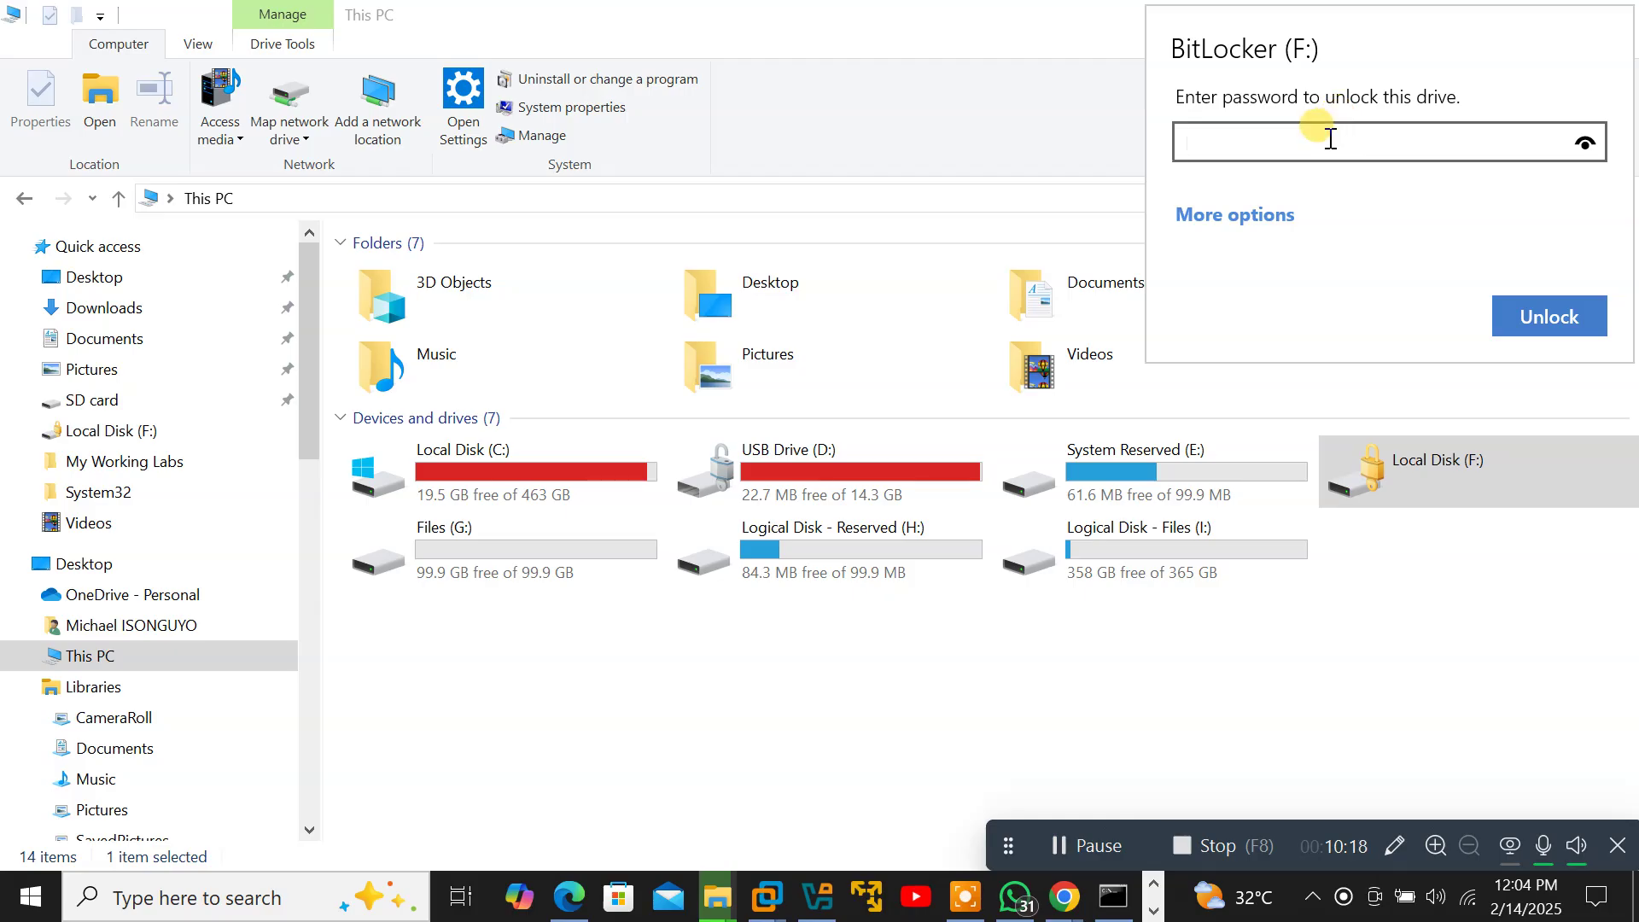
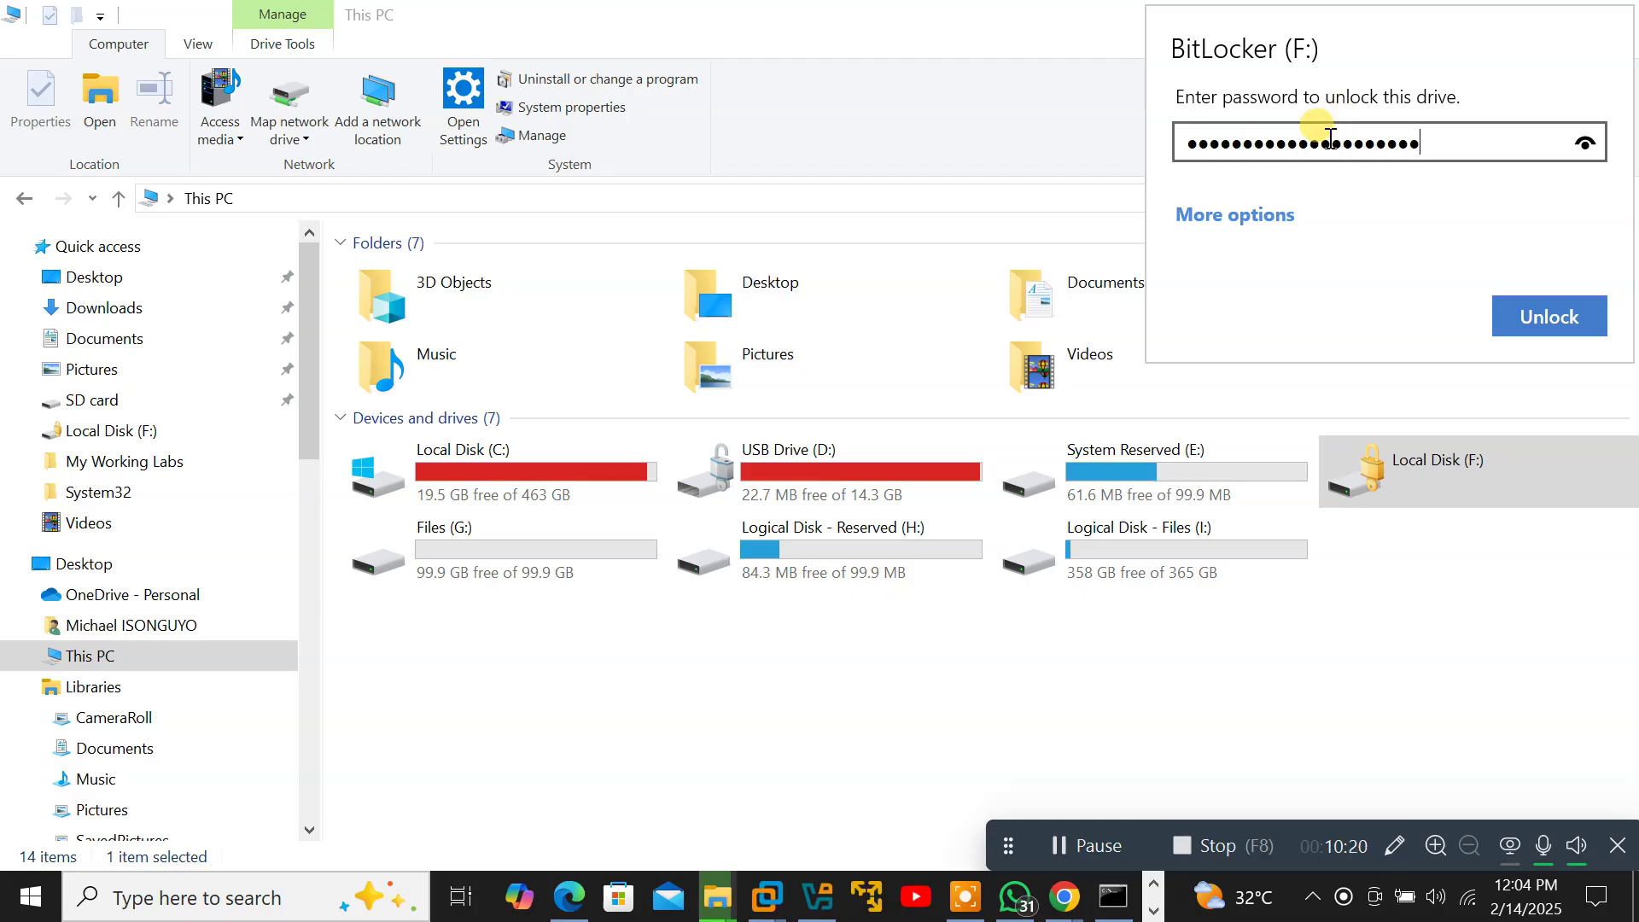
{"action": "left_click", "coordinate": [1584, 144]}
{"action": "key", "text": "Return"}
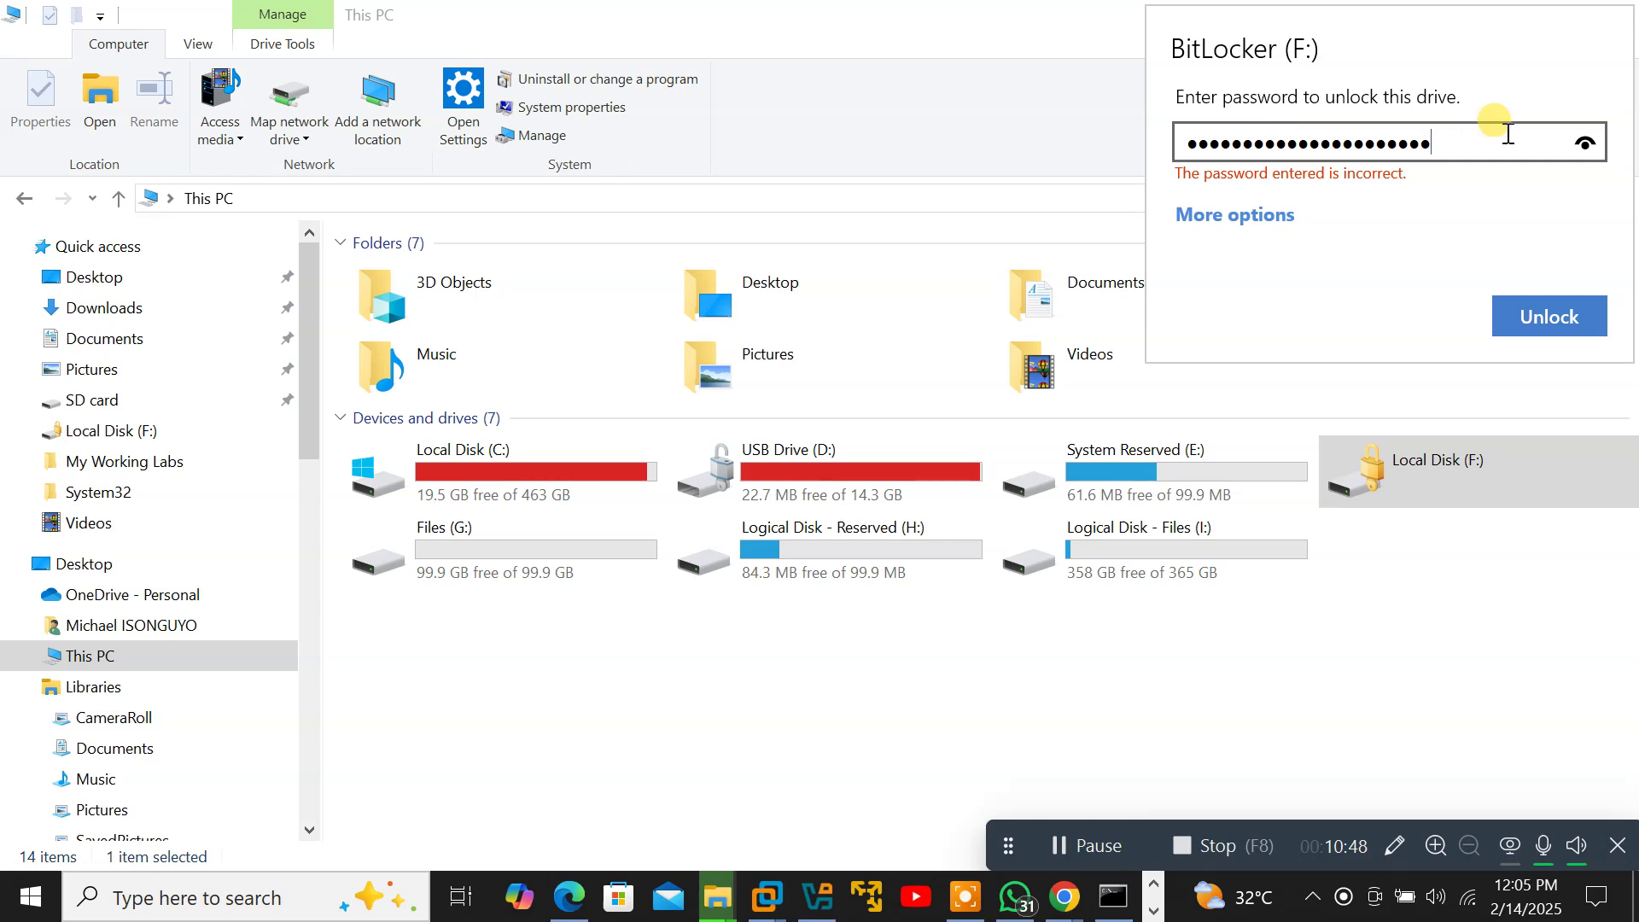
Replace the rejected password with the correct one and unlock drive F:.
{"action": "left_click", "coordinate": [1469, 138]}
{"action": "key", "text": "ctrl+a"}
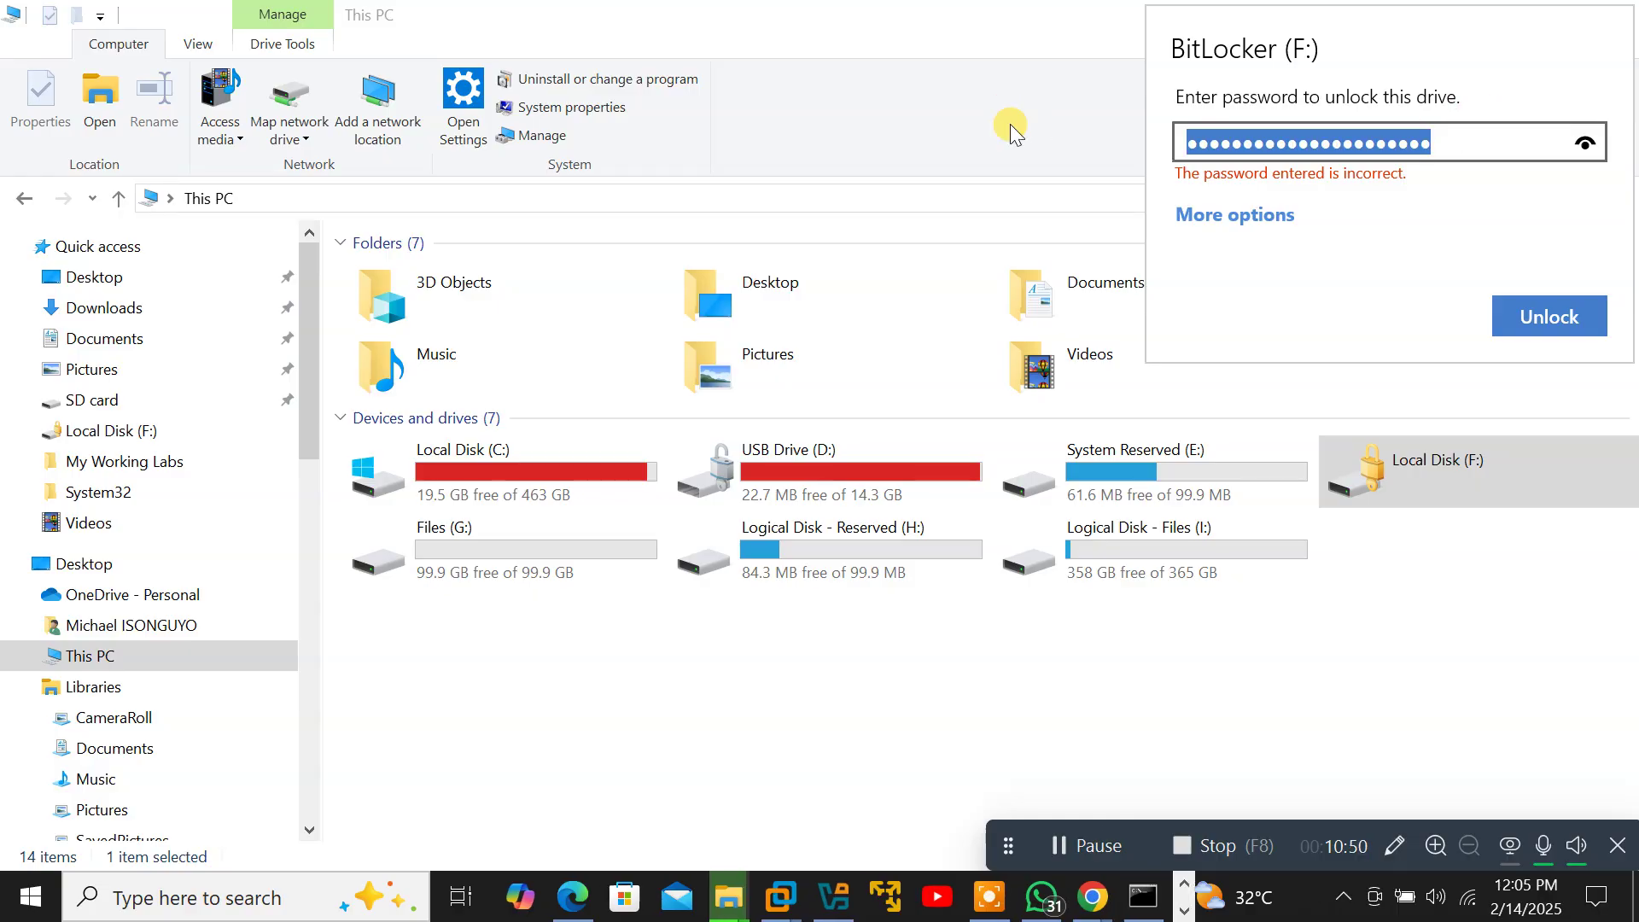
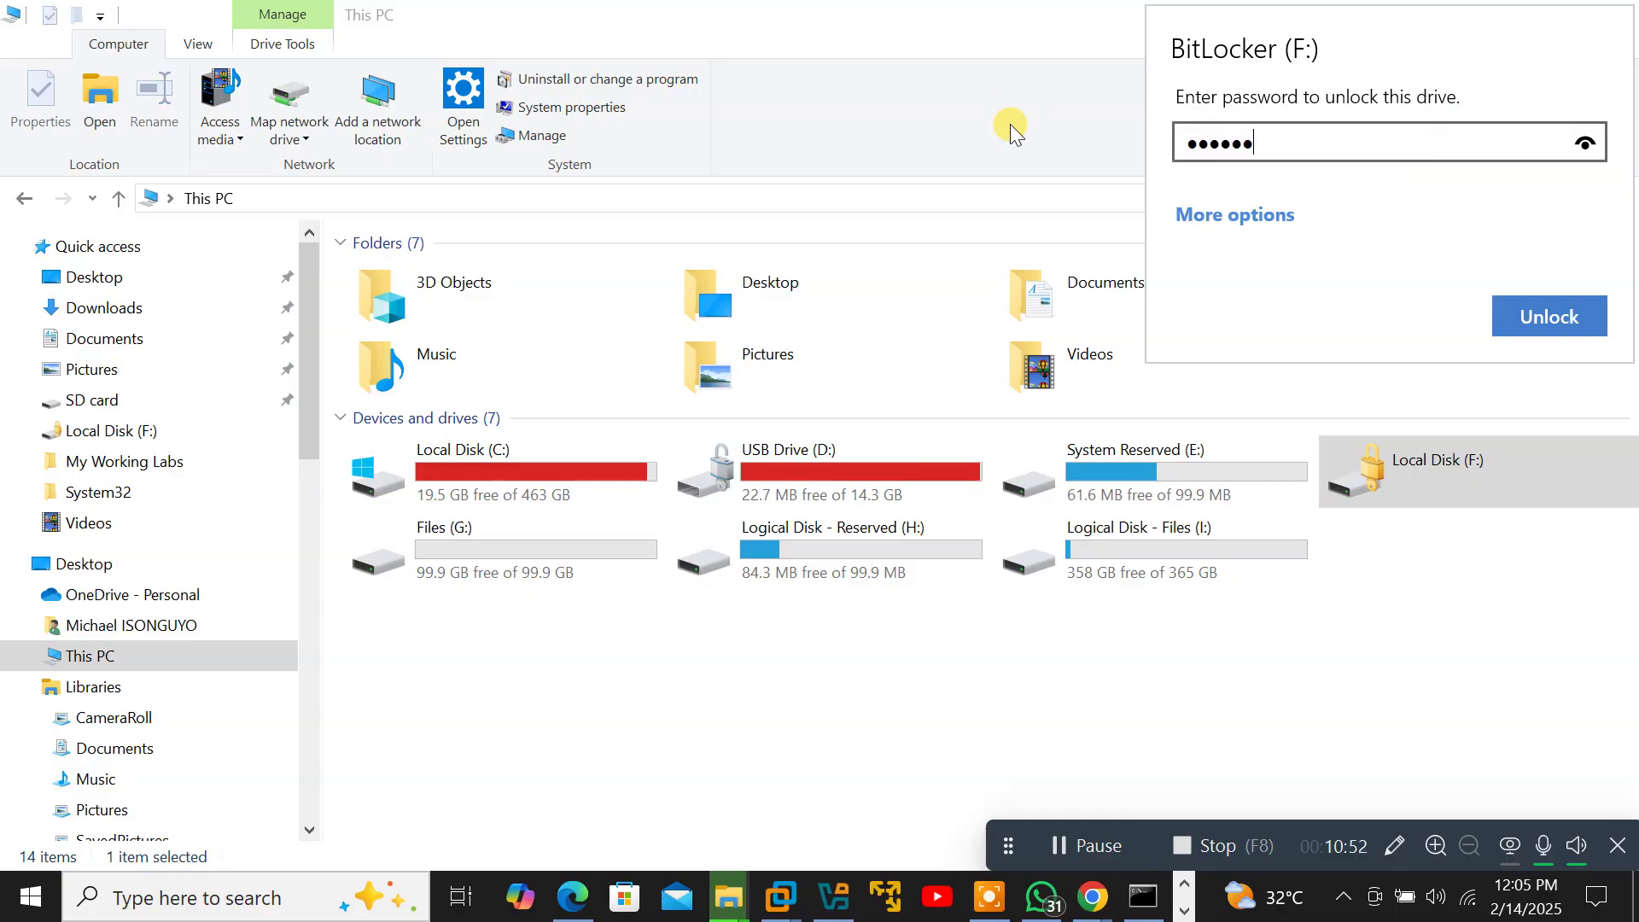
{"action": "left_click", "coordinate": [1533, 310]}
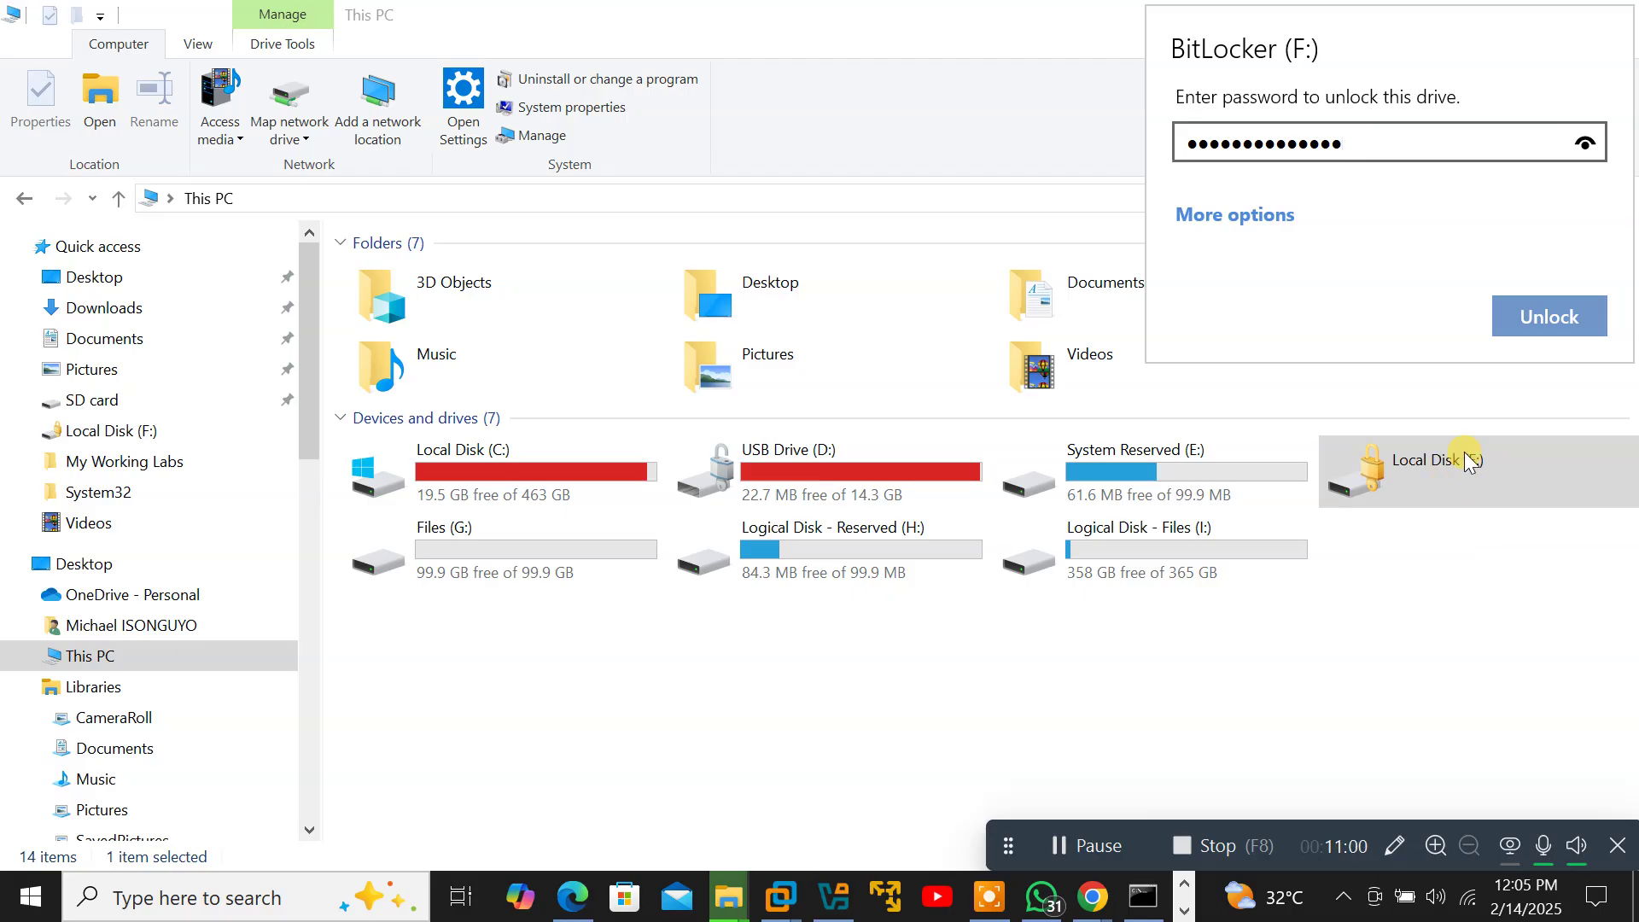
{"action": "left_click", "coordinate": [1546, 316]}
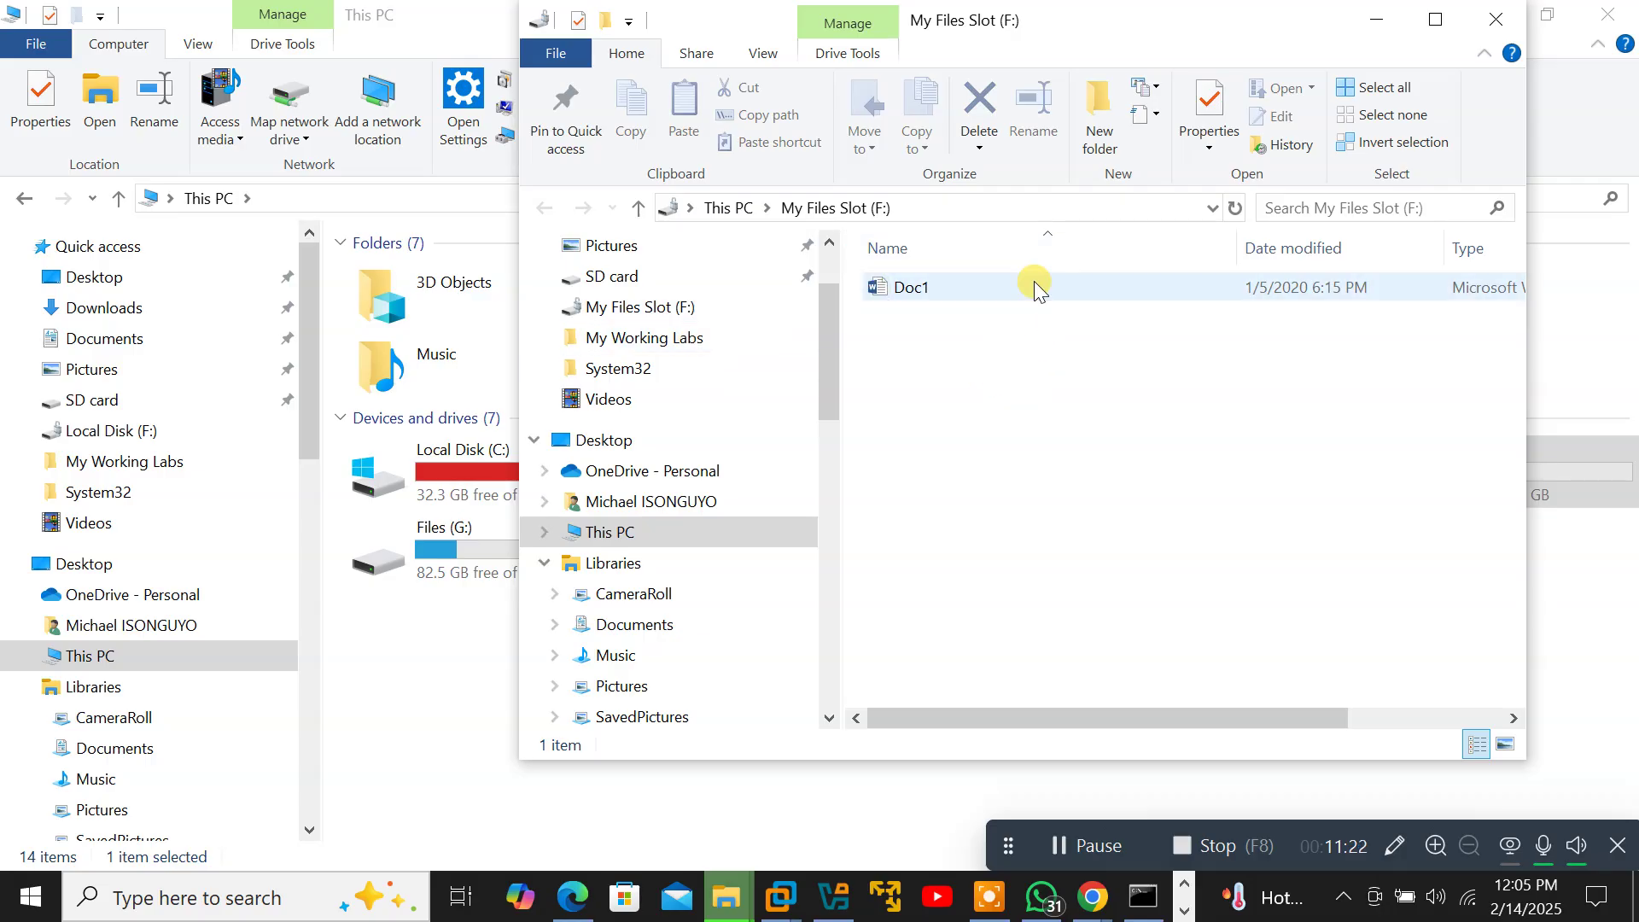
Minimize the My Files Slot (F:) window showing Doc1.
{"action": "left_click", "coordinate": [1379, 23]}
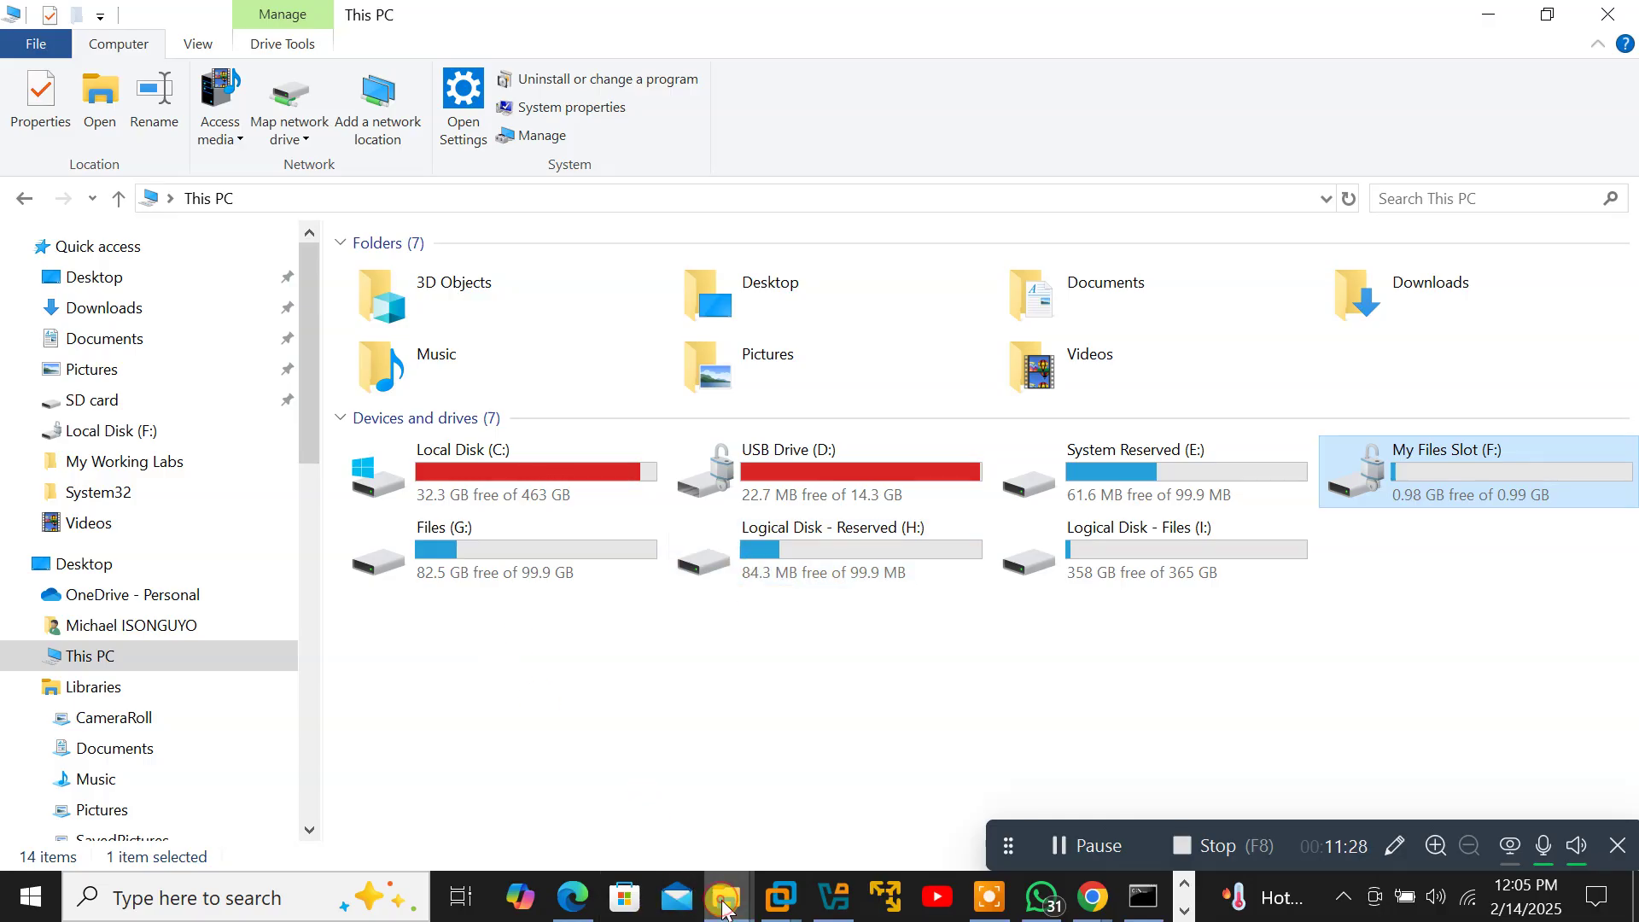
Bring the This PC window back to the front from the taskbar previews.
{"action": "mouse_move", "coordinate": [724, 907]}
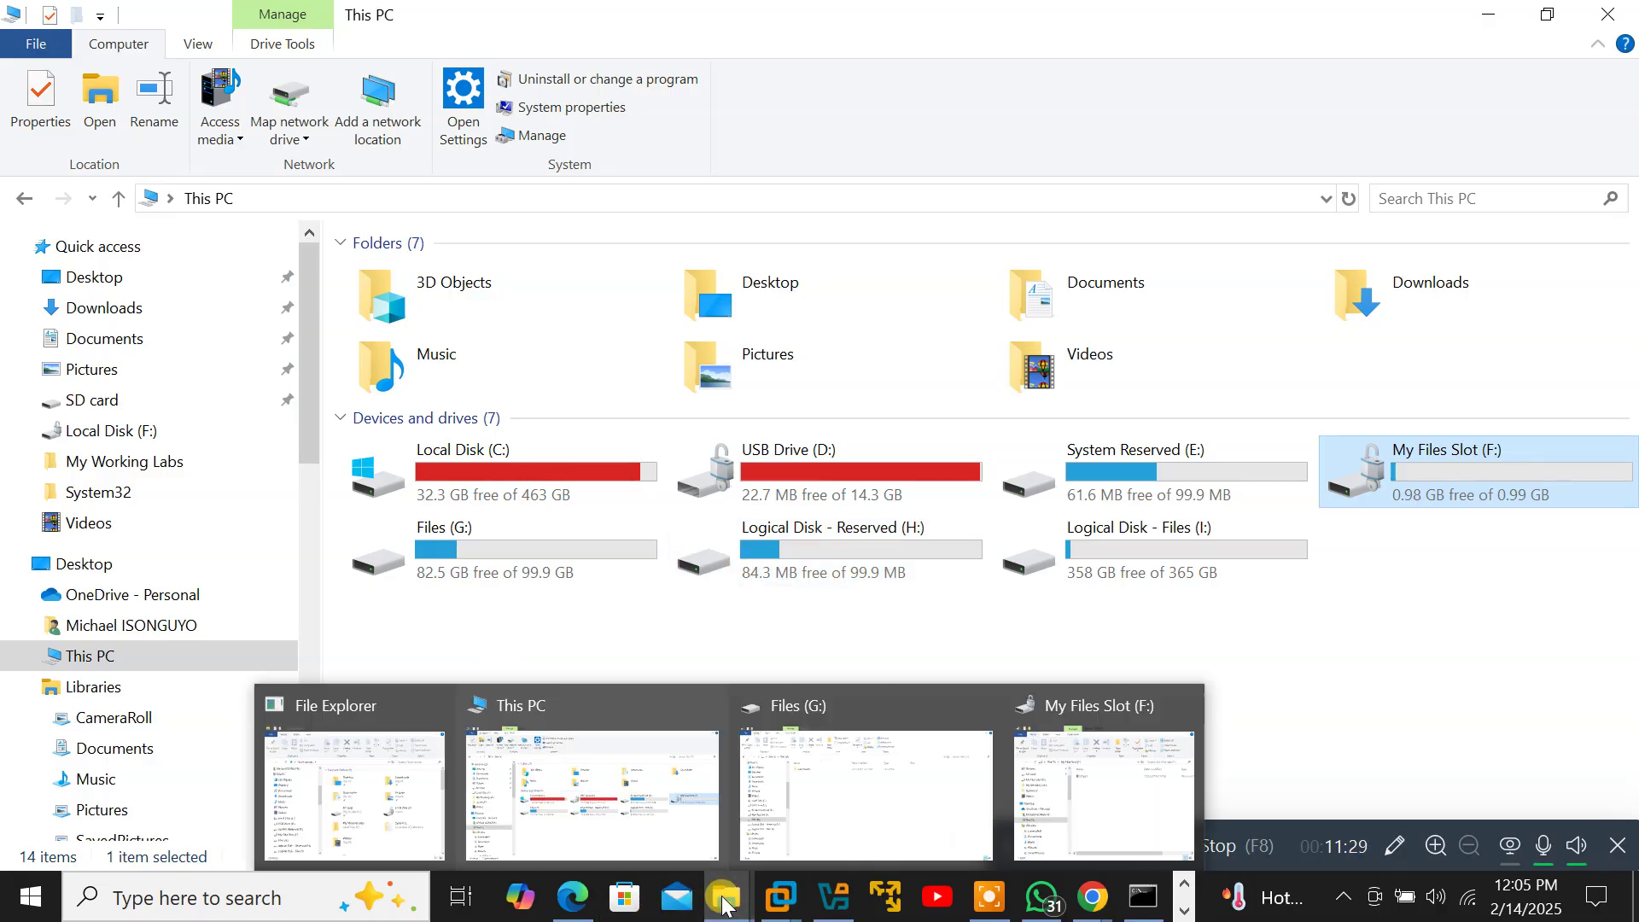
{"action": "left_click", "coordinate": [612, 825]}
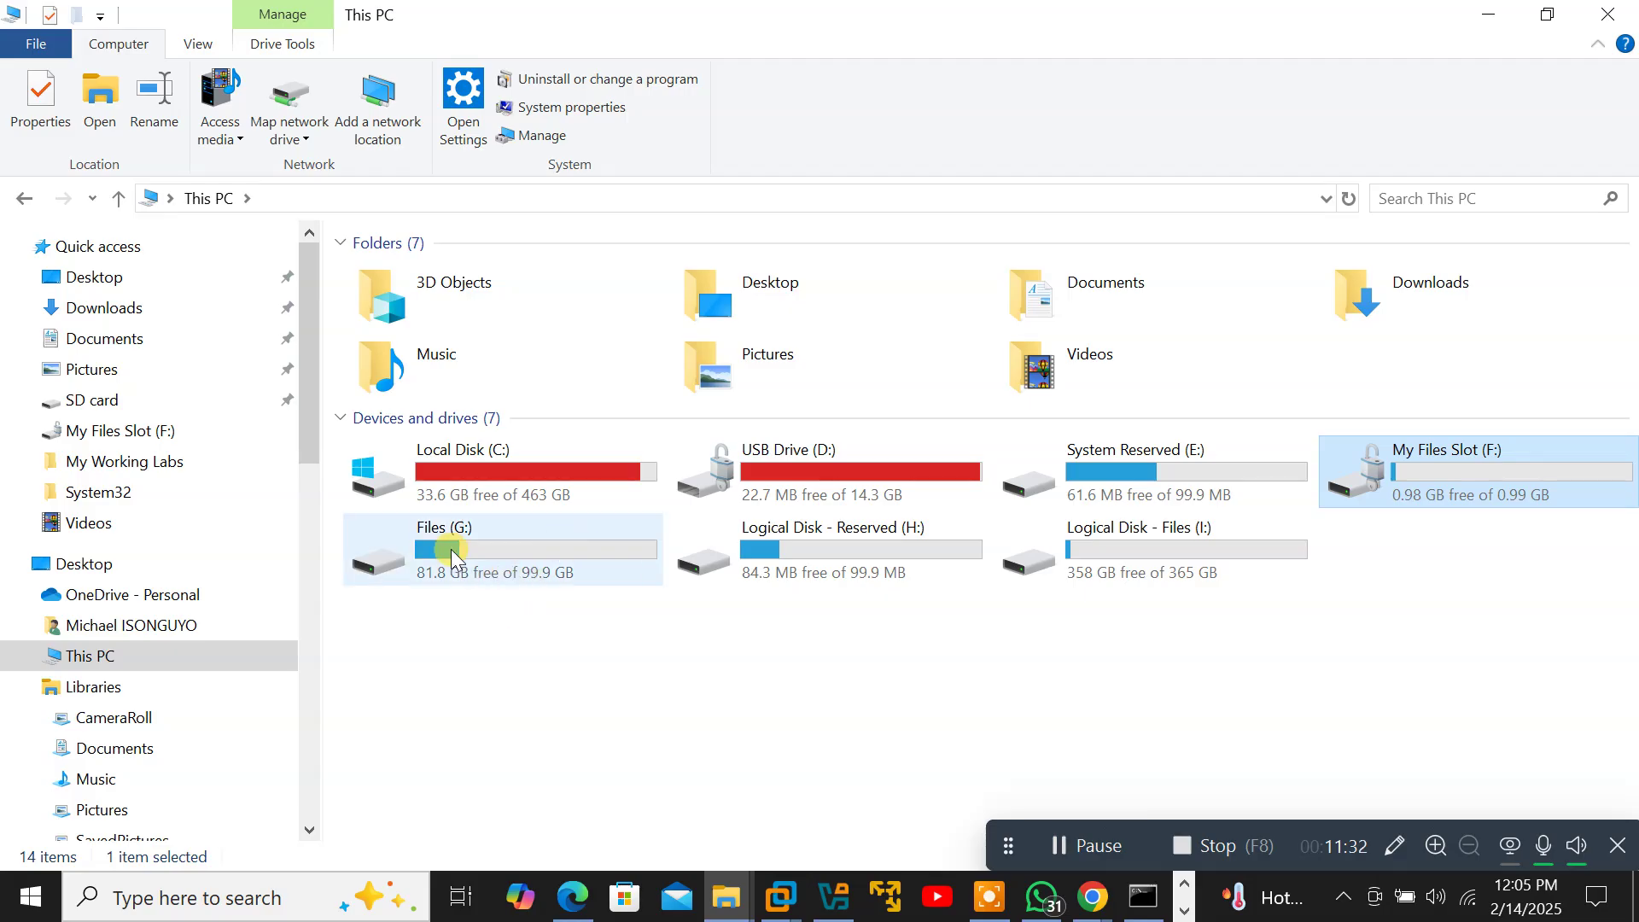